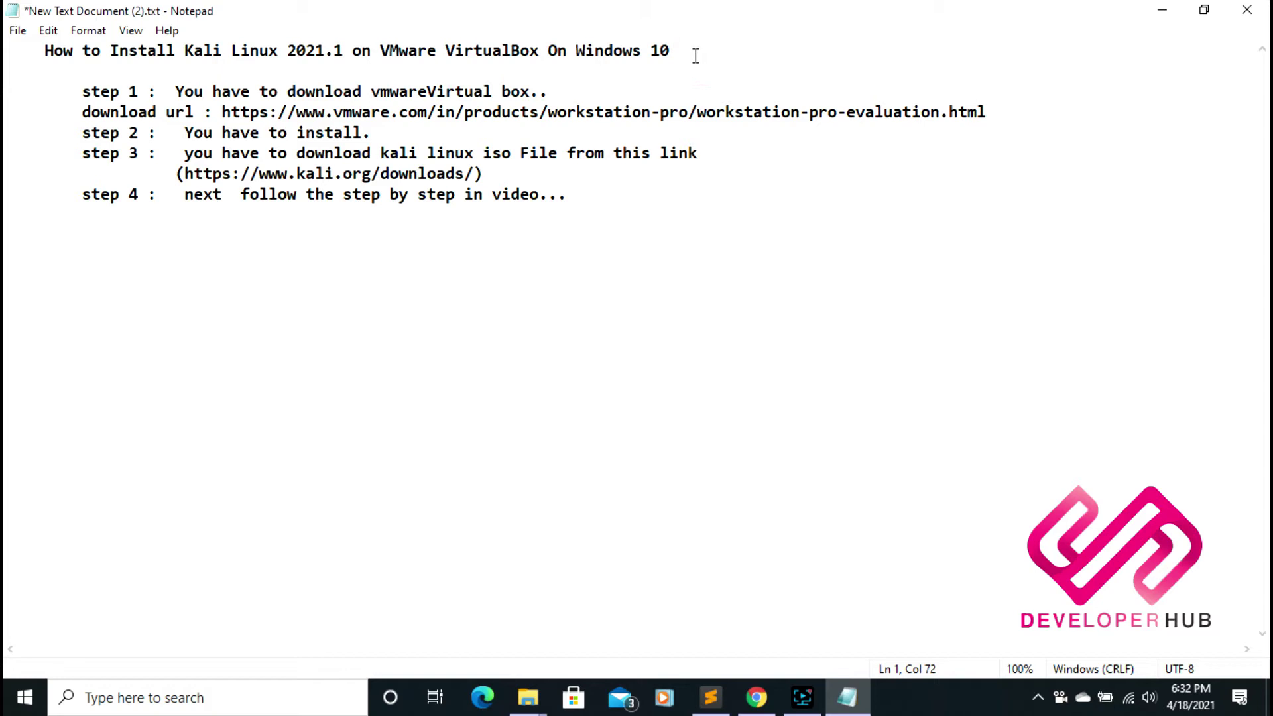
# - Highlight the step 1 line about downloading the VMware virtual box in the notes
pyautogui.click(654, 277)
pyautogui.press('Return')
pyautogui.moveTo(80, 91); pyautogui.dragTo(559, 91)
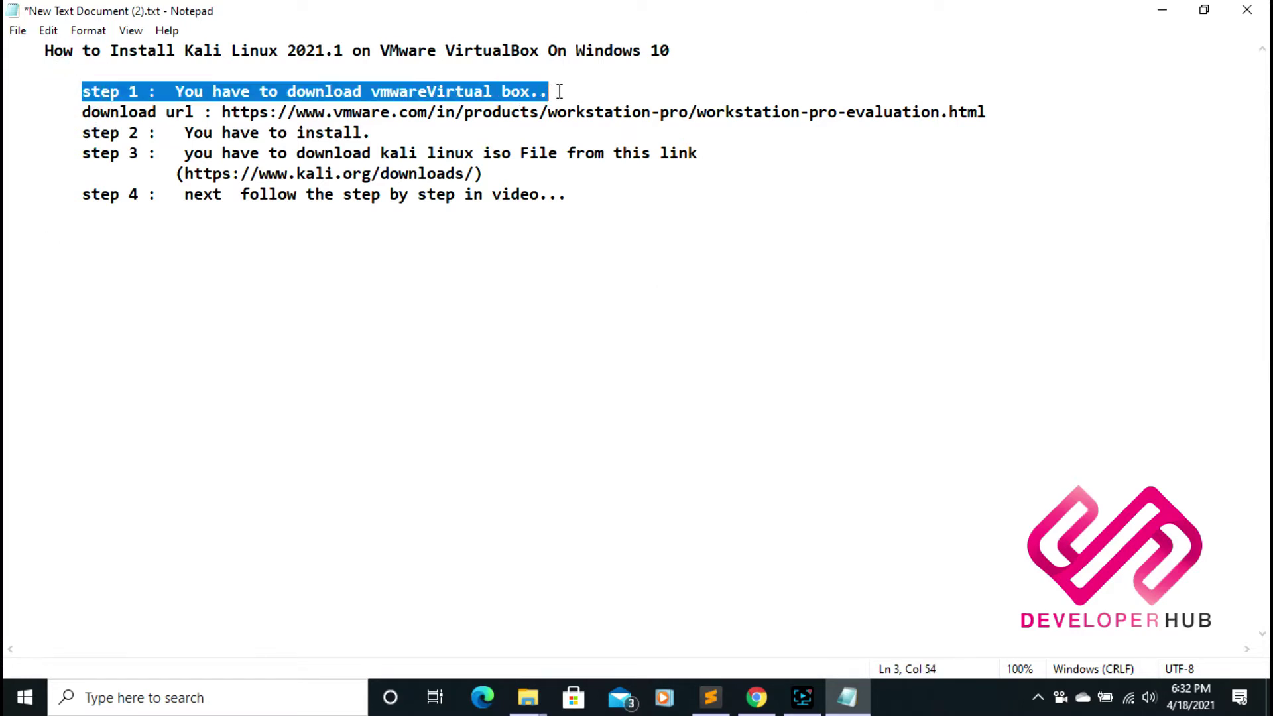
pyautogui.doubleClick(448, 94)
pyautogui.moveTo(548, 93); pyautogui.dragTo(355, 93)
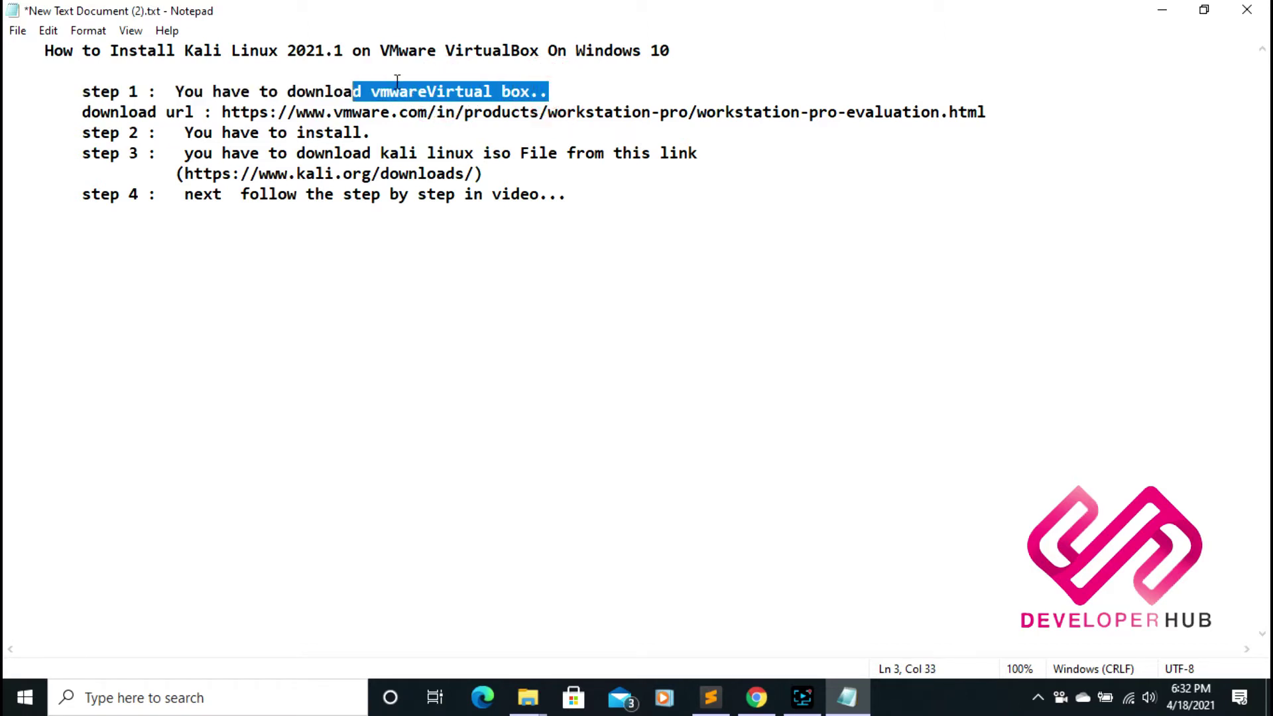
# - Minimize the notes and launch VMware Workstation from the desktop
pyautogui.click(1160, 8)
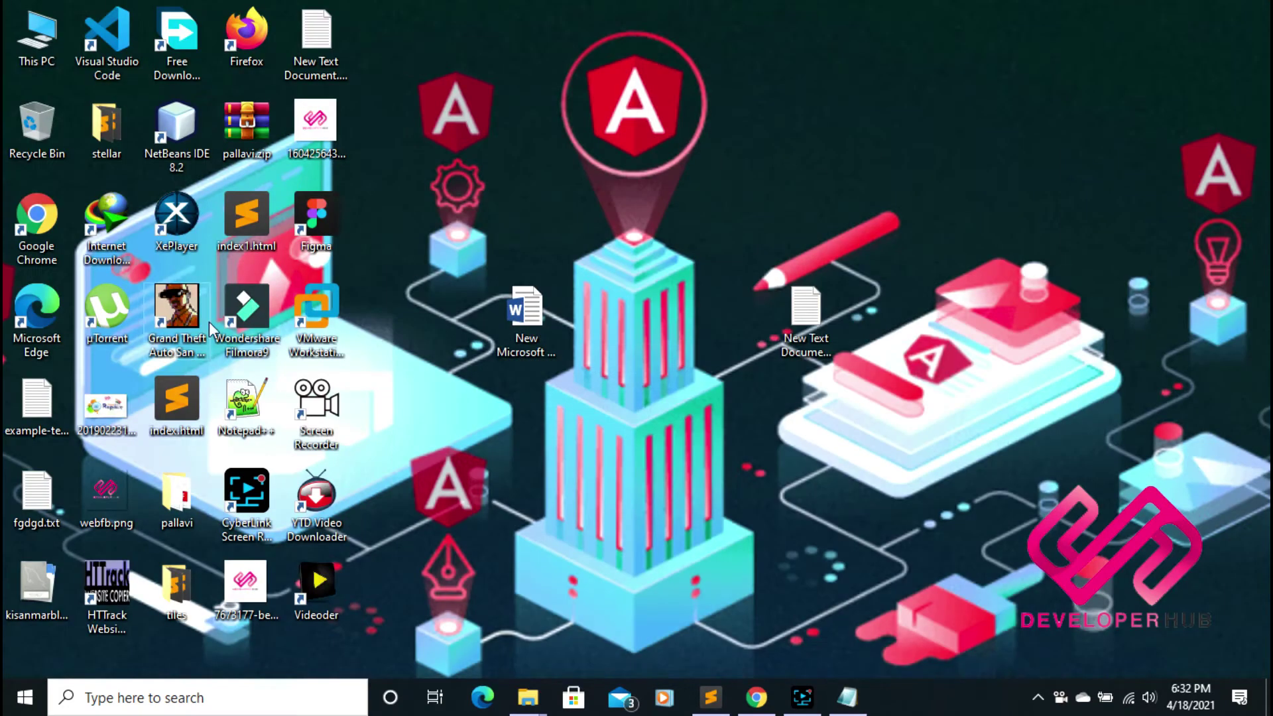
pyautogui.doubleClick(335, 336)
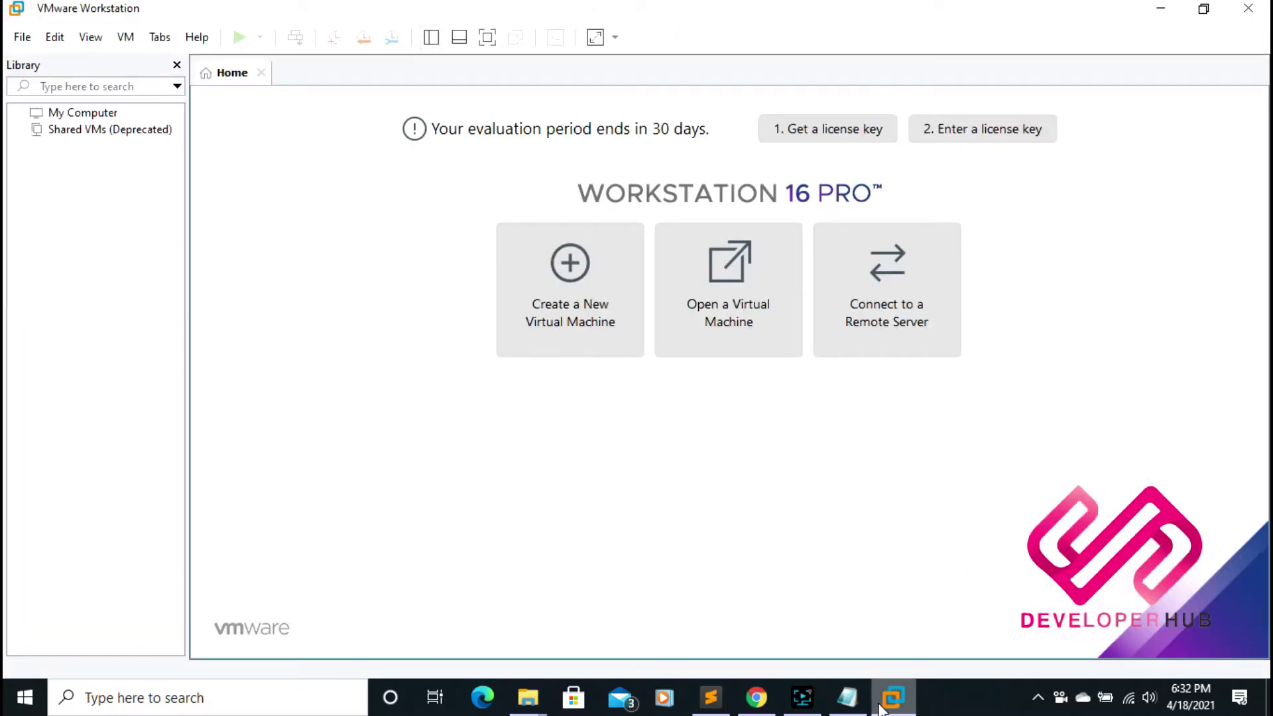
# - Switch back to Notepad and copy the VMware Workstation Pro download URL listed under step 1
pyautogui.click(847, 697)
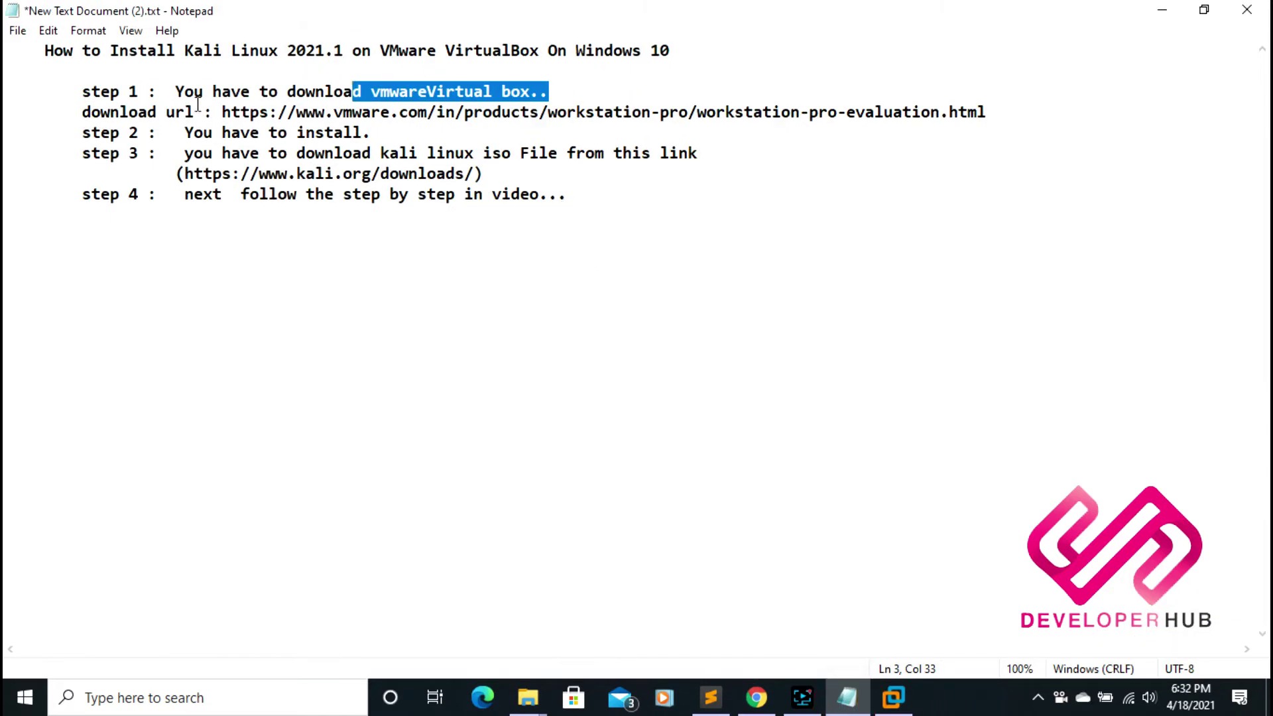
pyautogui.moveTo(224, 110); pyautogui.dragTo(986, 115)
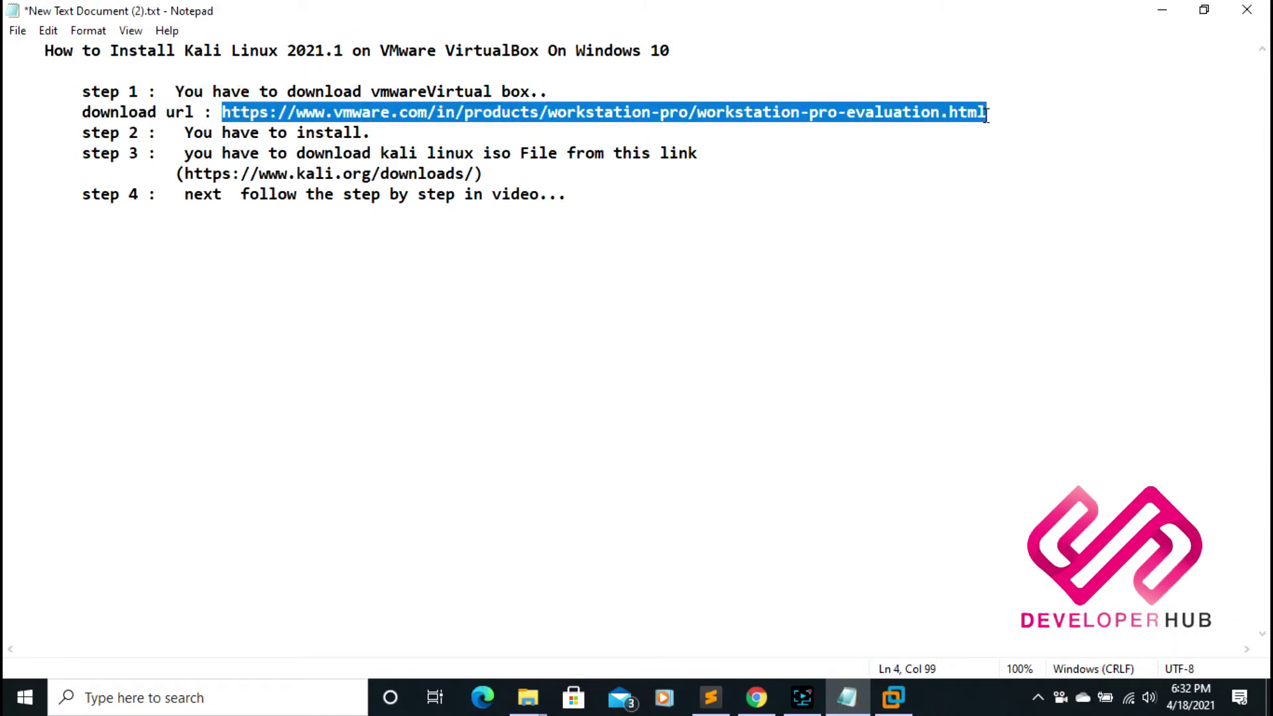
pyautogui.rightClick(932, 107)
pyautogui.click(994, 163)
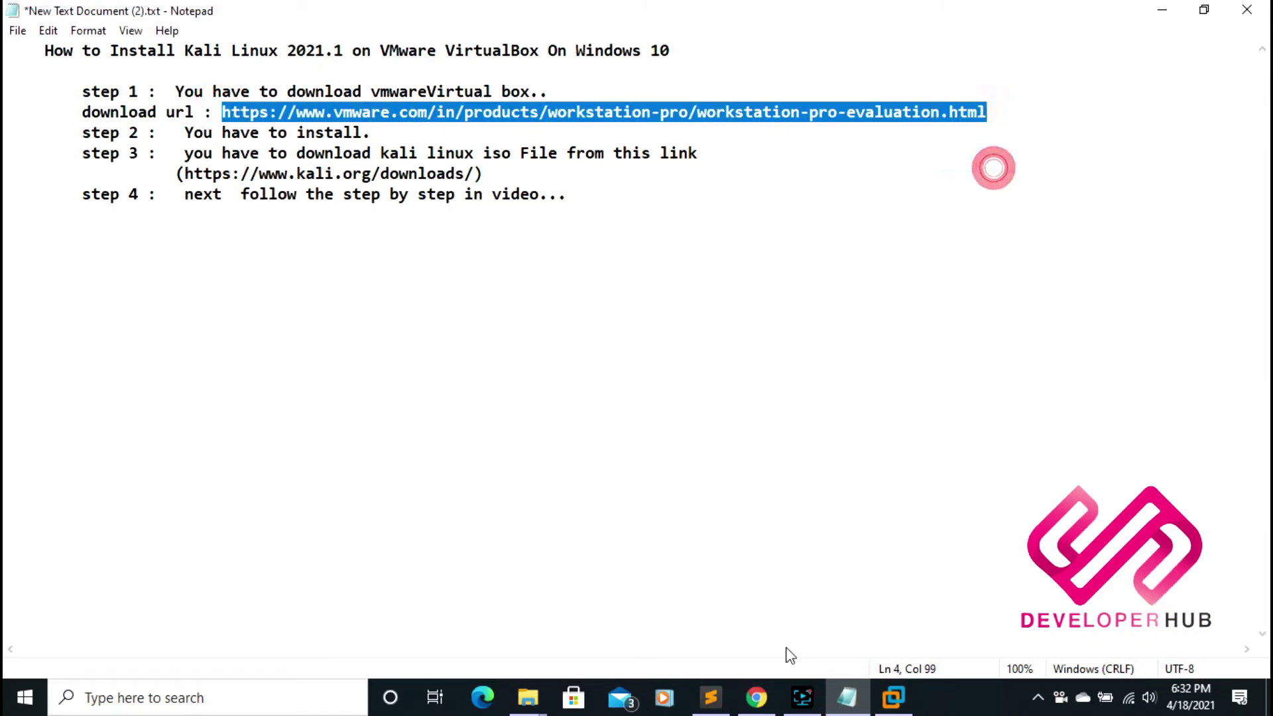
# - Switch to Chrome, replace the YouTube tab with a new one, and open the copied VMware Workstation Pro evaluation page at its download options
pyautogui.click(758, 699)
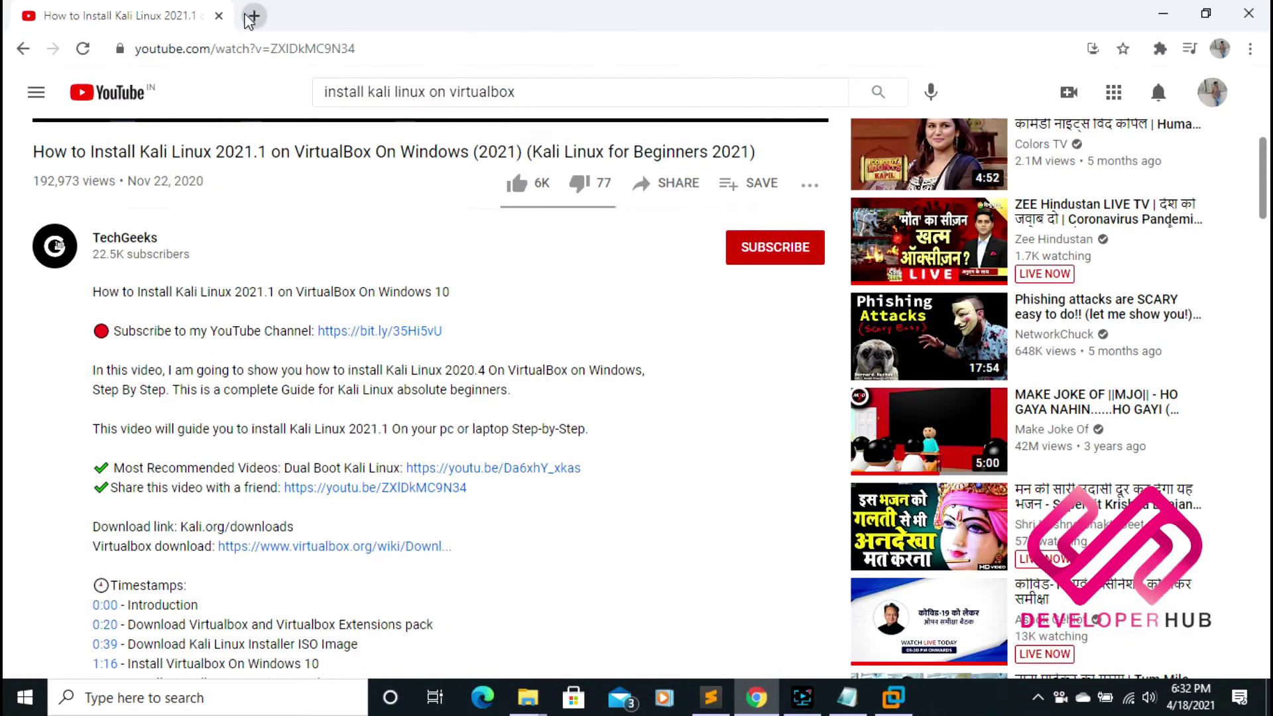
pyautogui.click(254, 15)
pyautogui.click(219, 15)
pyautogui.hotkey('ctrl', 'v')
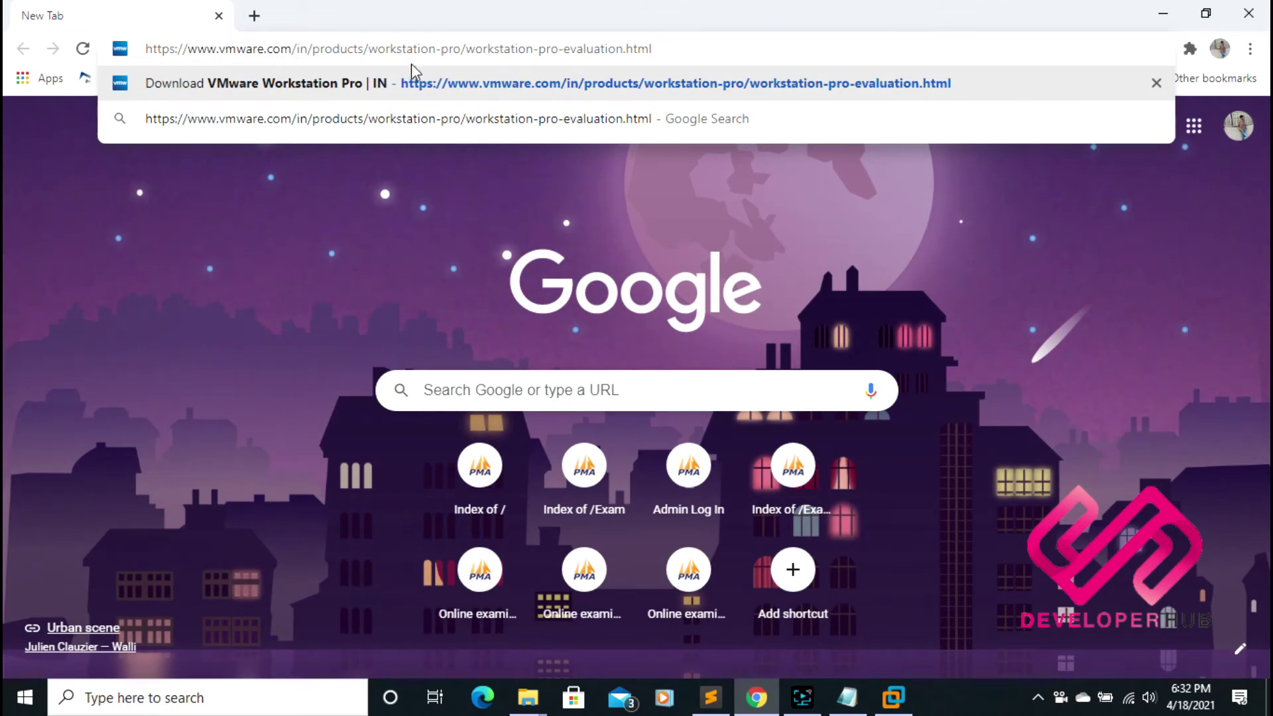
pyautogui.press('Return')
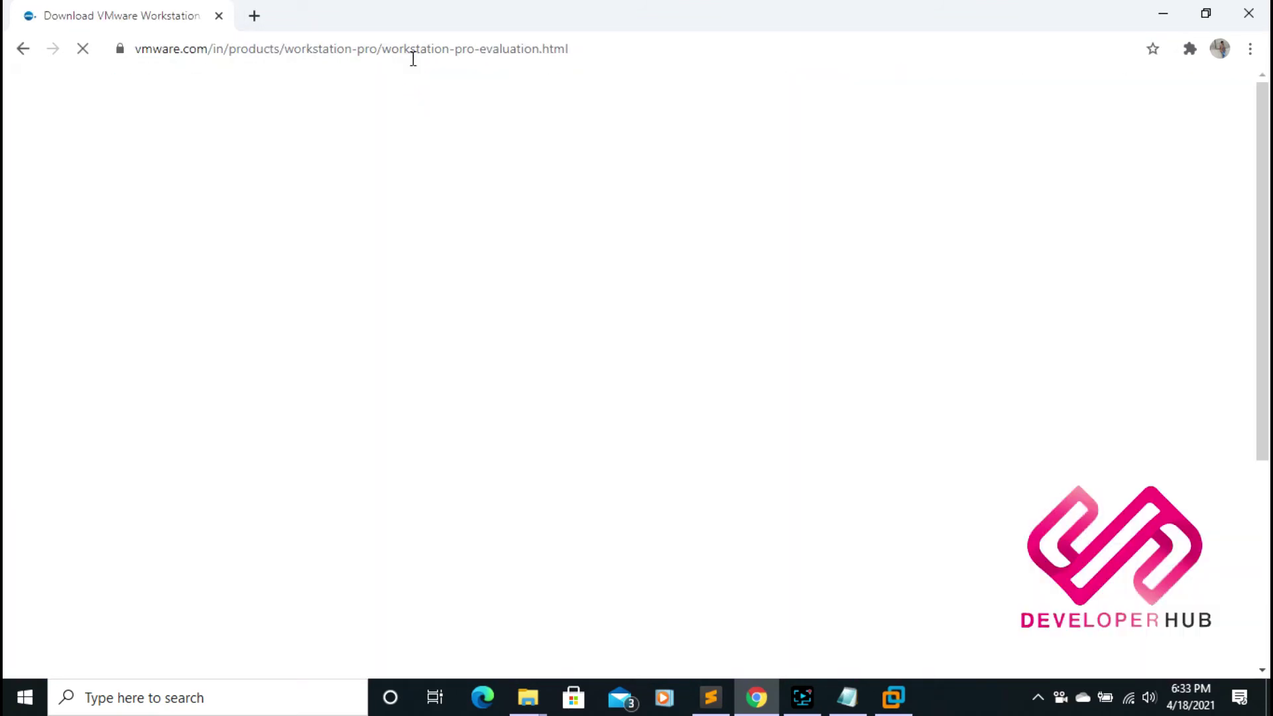
pyautogui.scroll(-5, 236, 418)
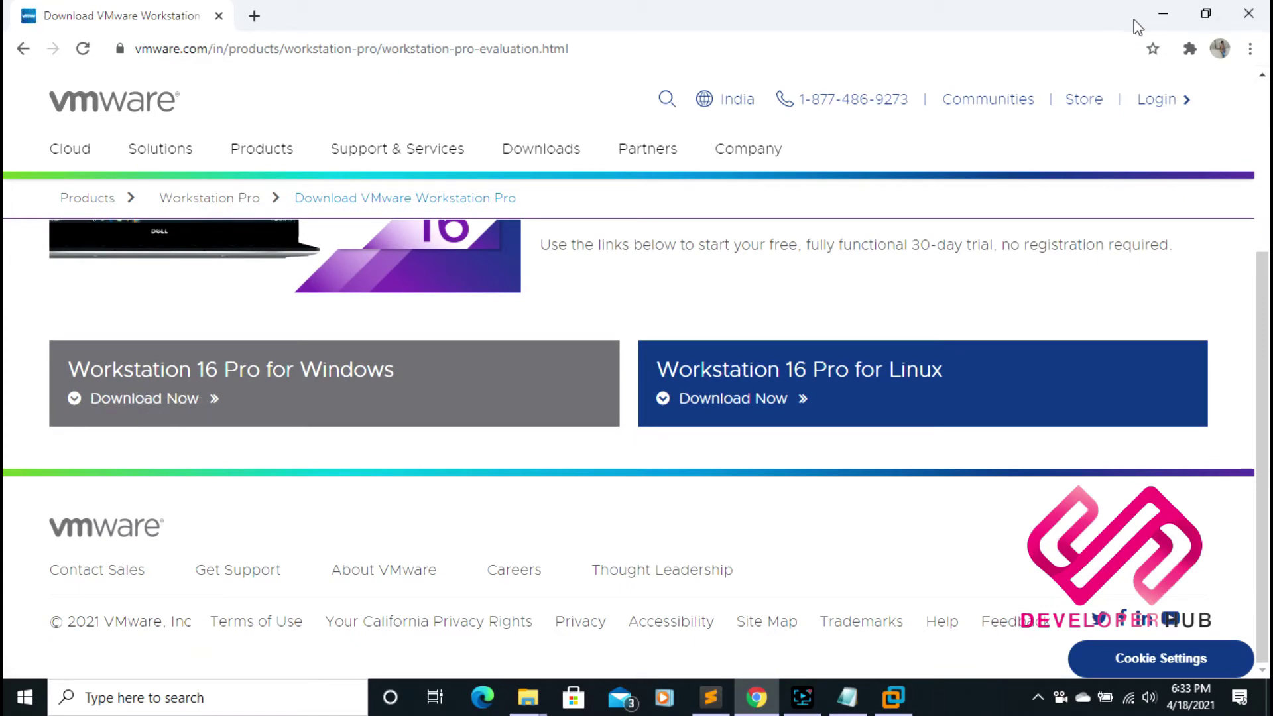
# - Leave Chrome, check the VMware Workstation window, and return to the download URL in the Notepad notes
pyautogui.click(1161, 13)
pyautogui.click(893, 696)
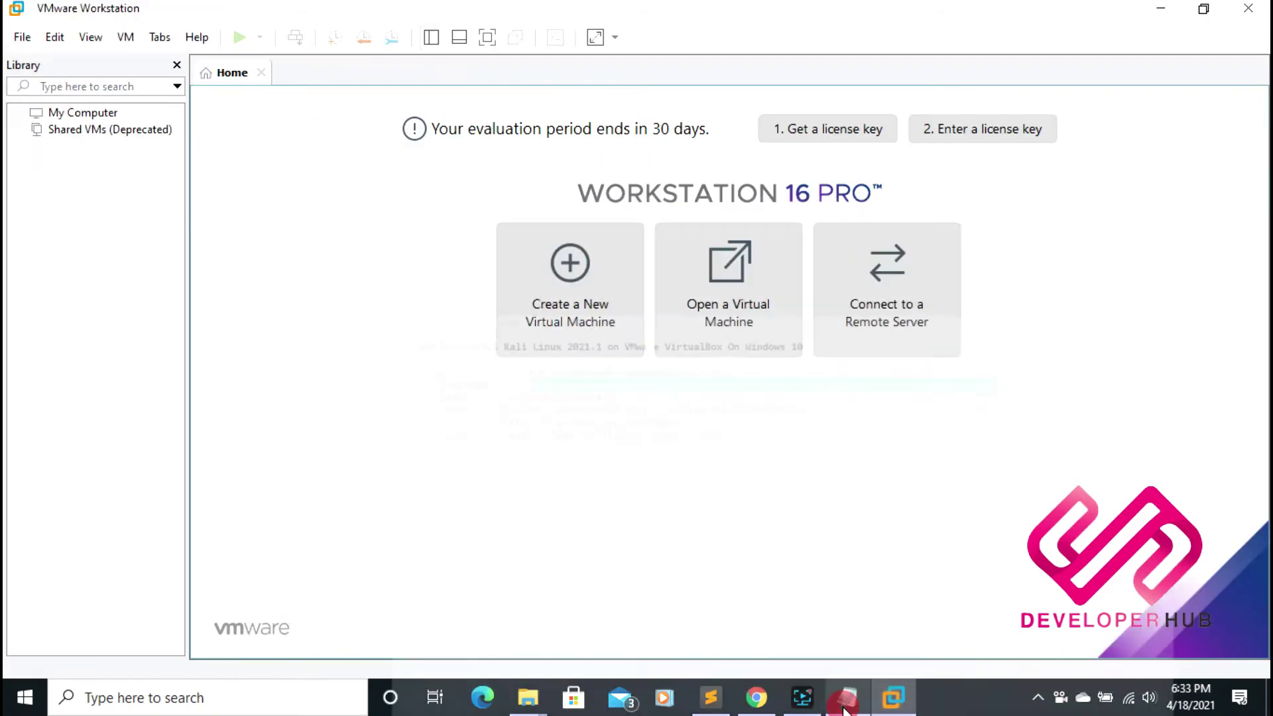
pyautogui.click(847, 696)
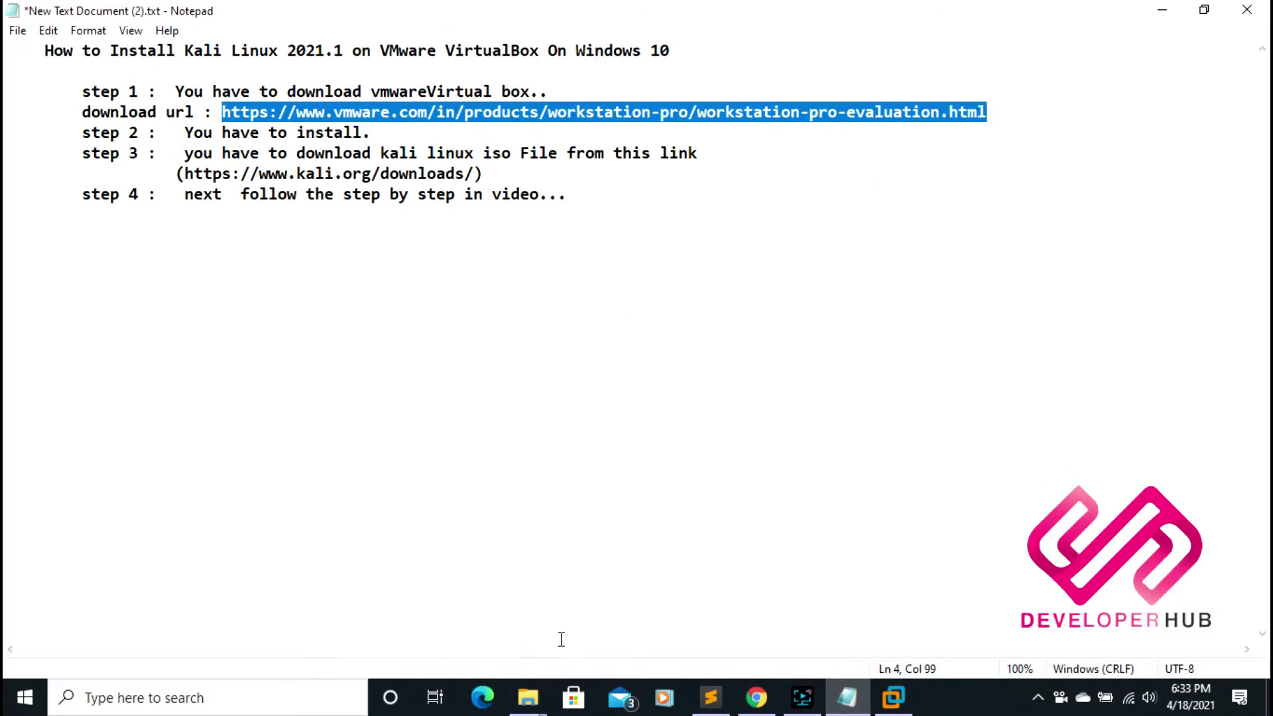
pyautogui.click(252, 135)
pyautogui.moveTo(222, 110); pyautogui.dragTo(944, 107)
# - Below the steps, add the line "i have already download and install VMWARE Workstation so we are starting from kali linux installation"
pyautogui.click(837, 214)
pyautogui.press('Return')
pyautogui.press('Return')
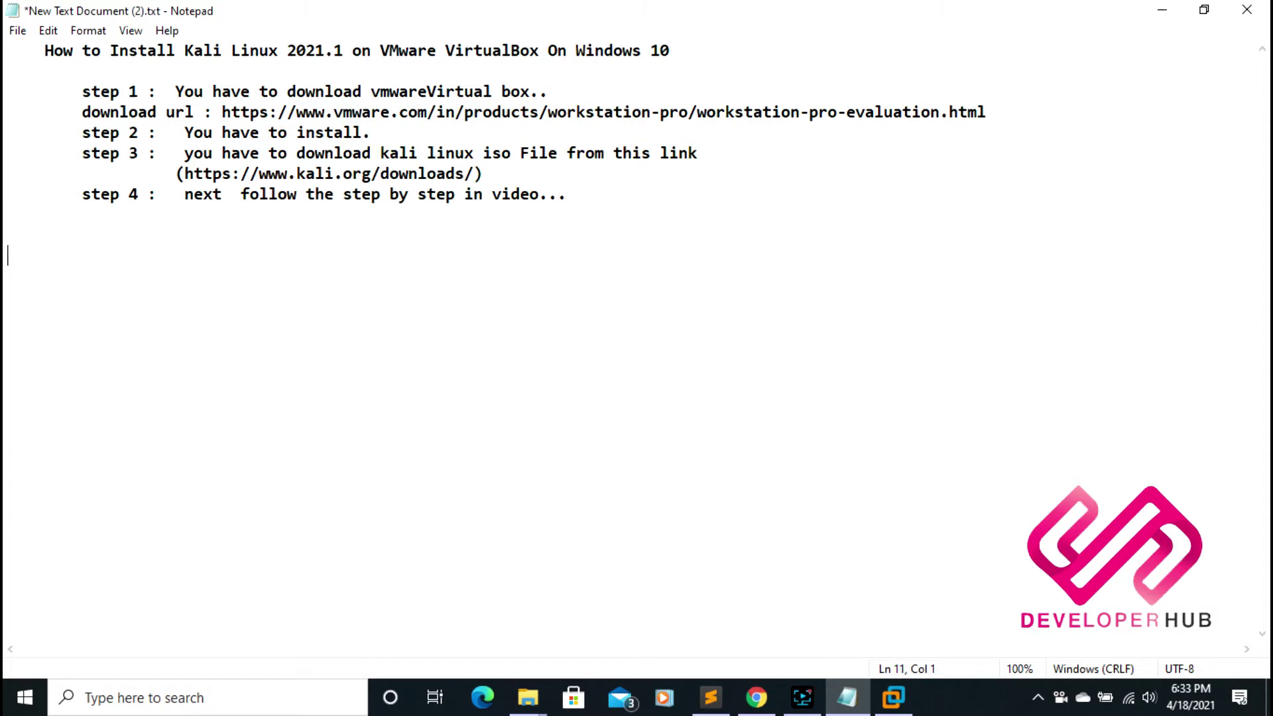
pyautogui.write('i have alread')
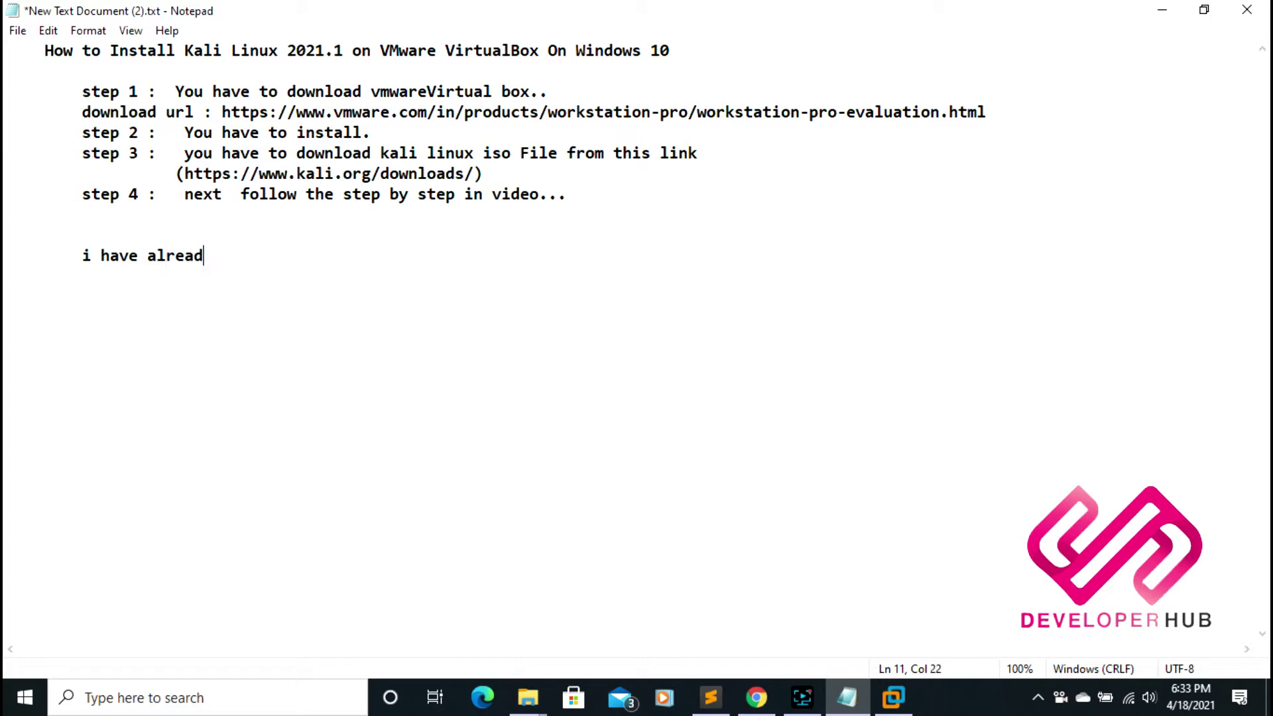
pyautogui.write('y download and inst')
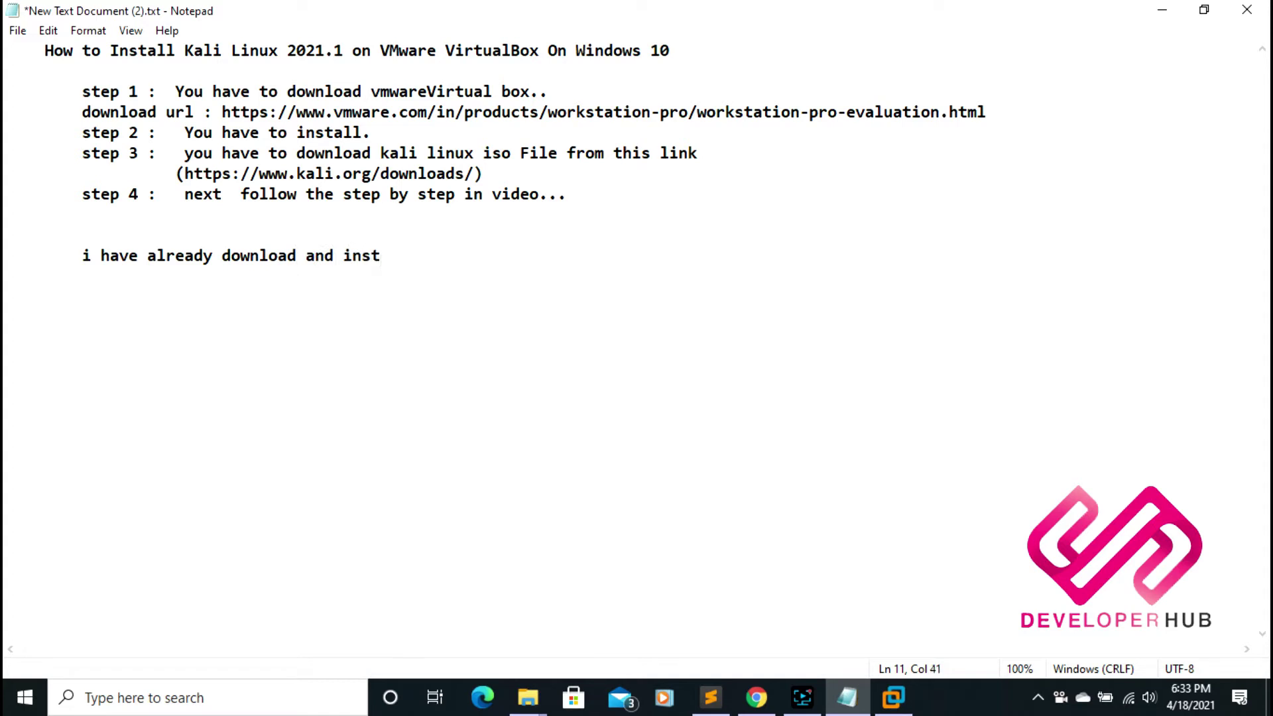
pyautogui.write('all this')
pyautogui.press('BackSpace')
pyautogui.press('BackSpace')
pyautogui.write('VMWARE Workstati')
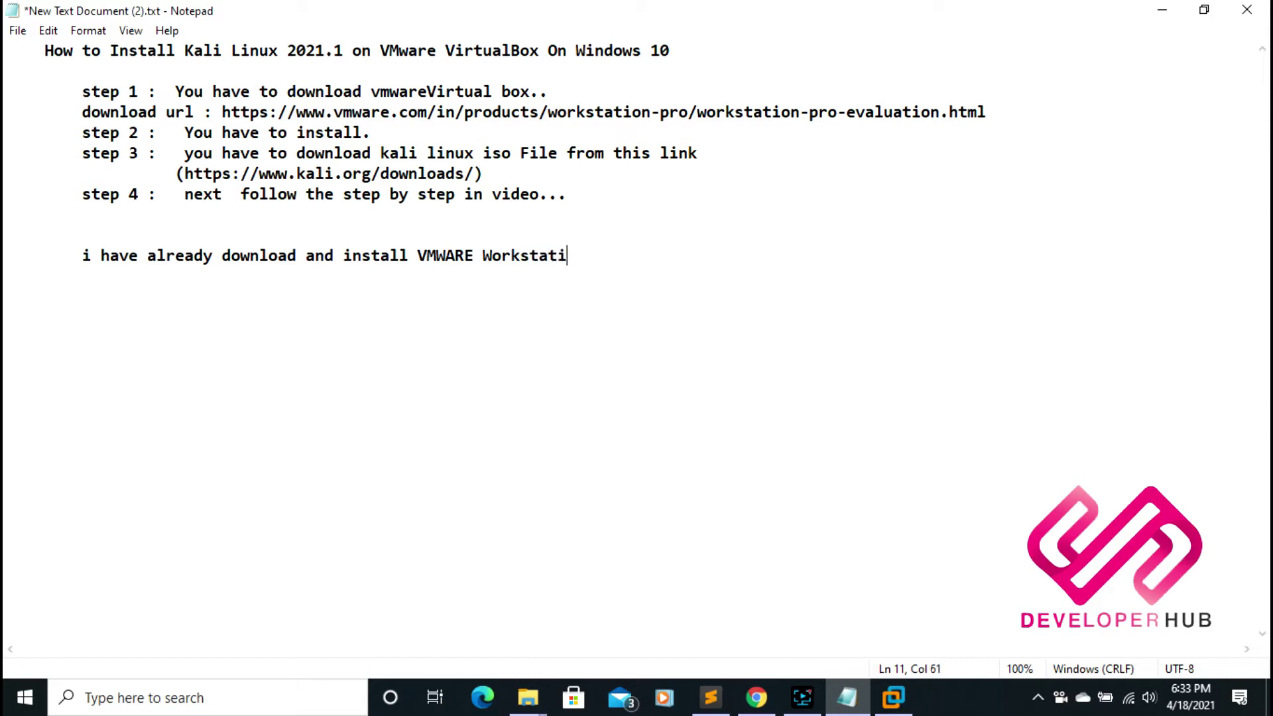
pyautogui.write('on so we are')
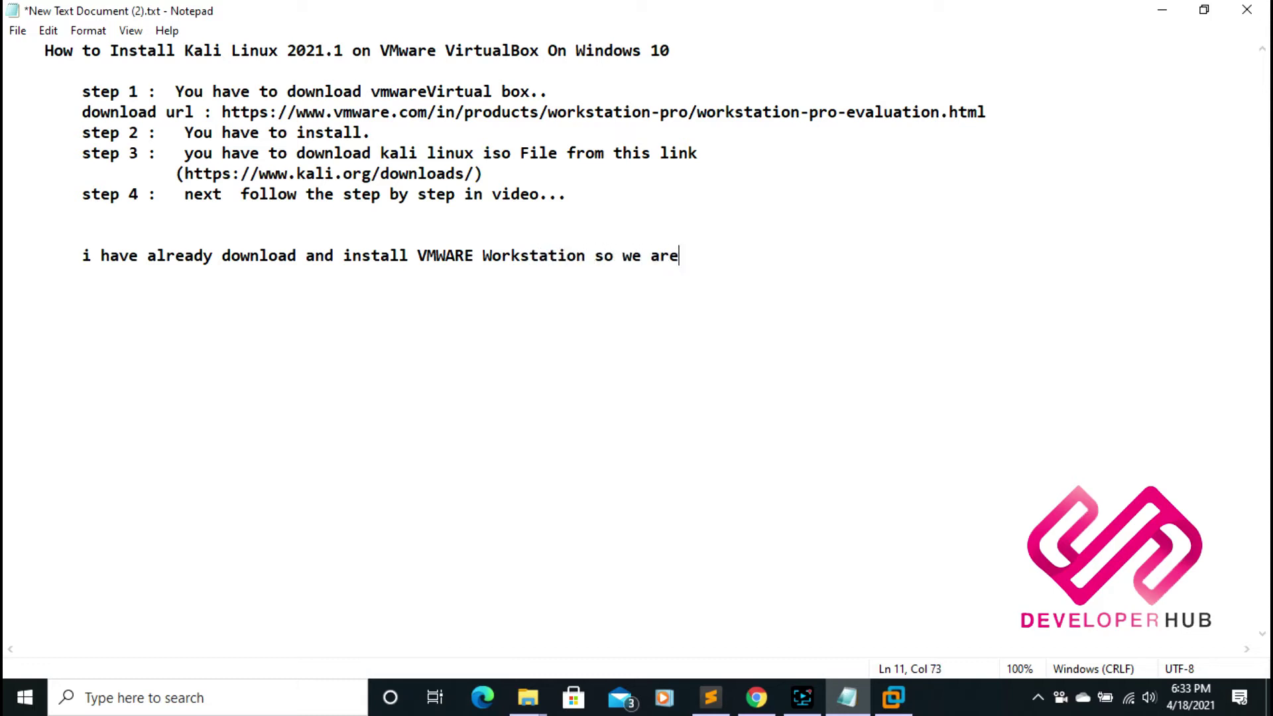
pyautogui.write(' starting fo')
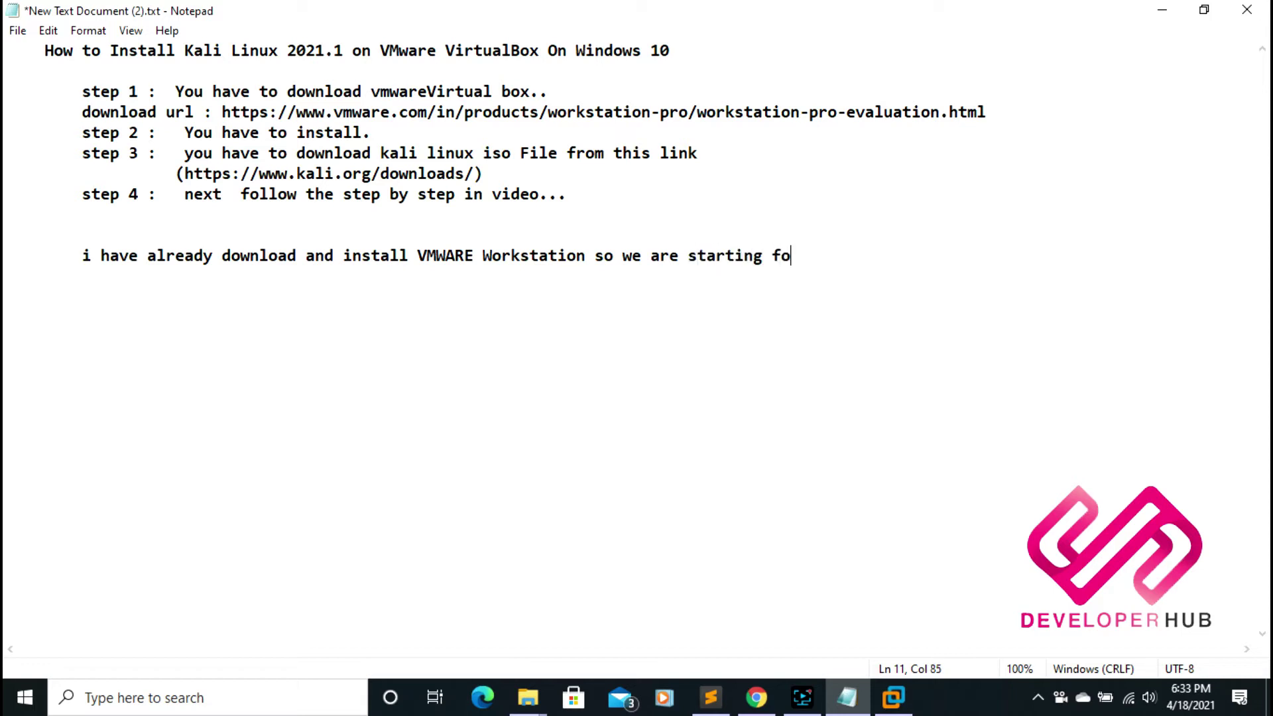
pyautogui.press('BackSpace')
pyautogui.write('rom kali linux in')
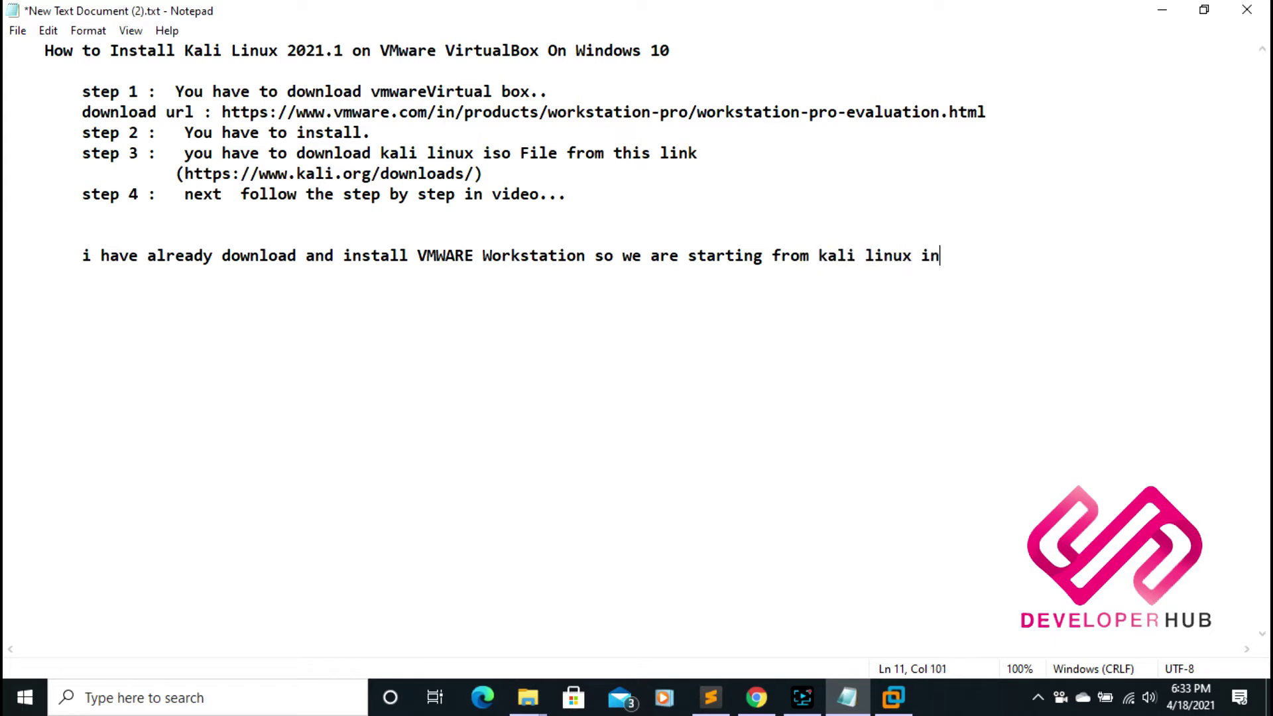
pyautogui.write('stallation')
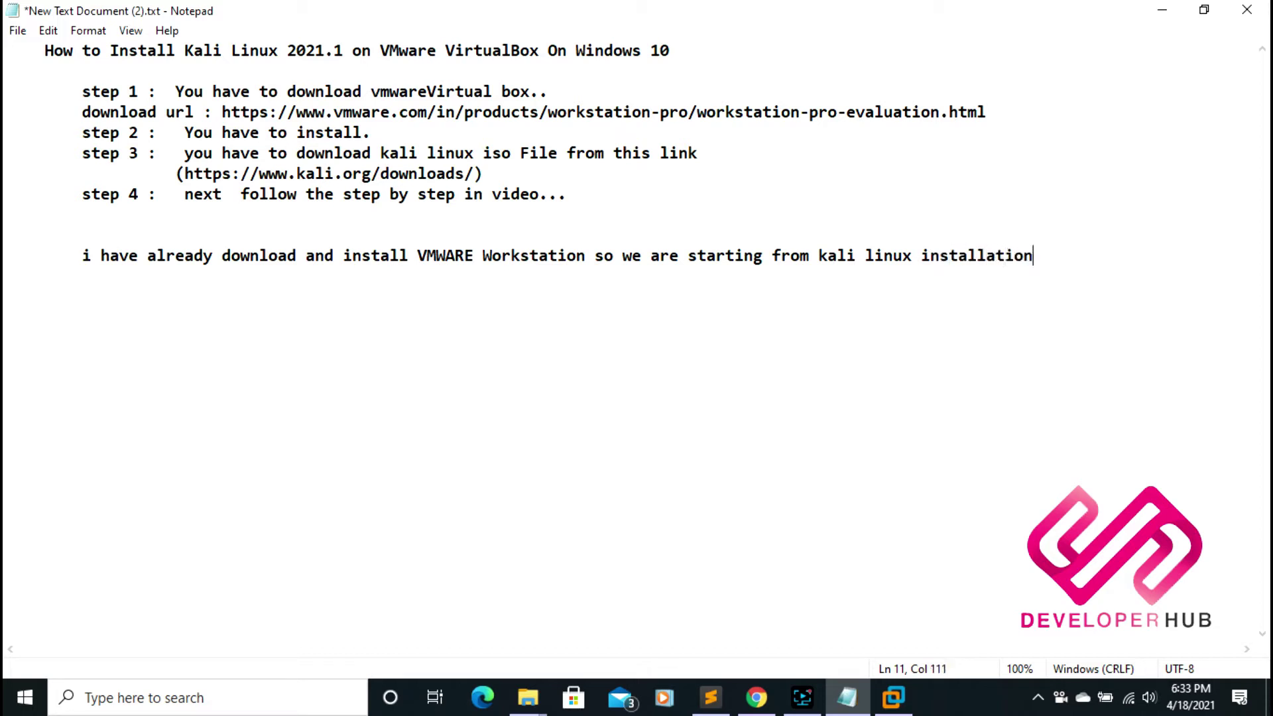
pyautogui.doubleClick(227, 126)
pyautogui.moveTo(177, 158); pyautogui.dragTo(783, 144)
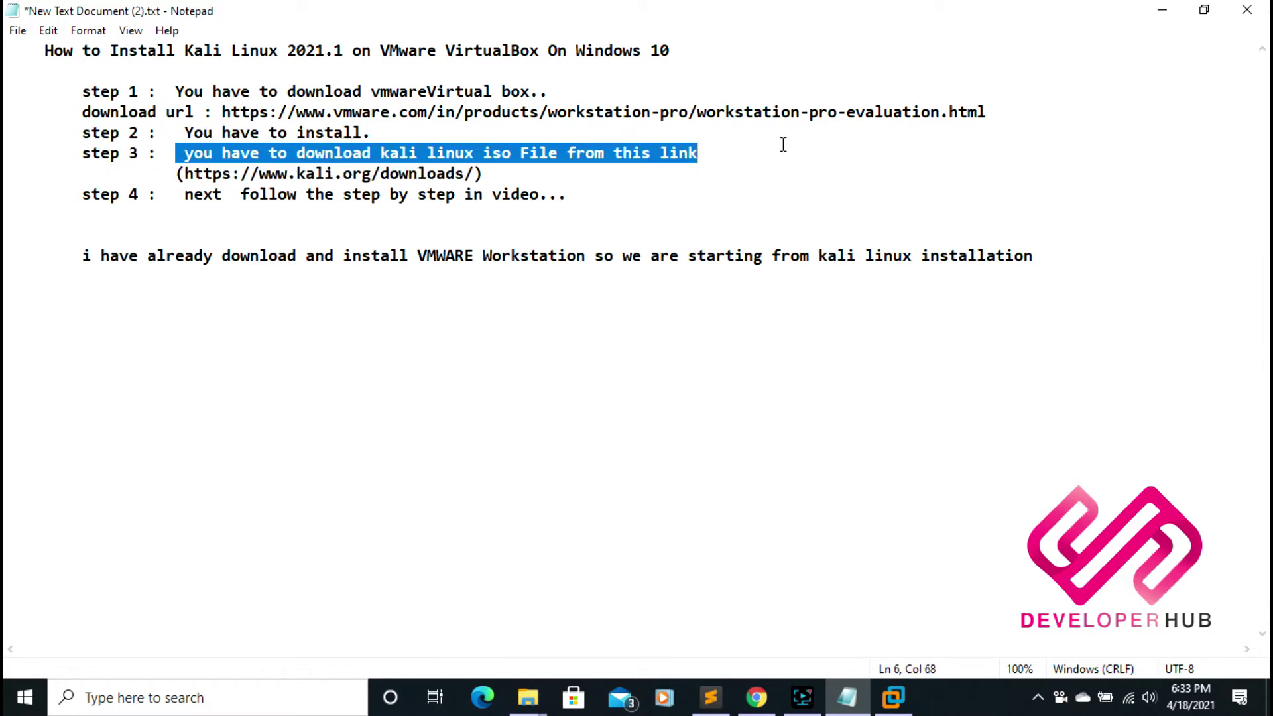
pyautogui.click(187, 173)
pyautogui.moveTo(185, 174); pyautogui.dragTo(473, 174)
pyautogui.hotkey('ctrl', 'c')
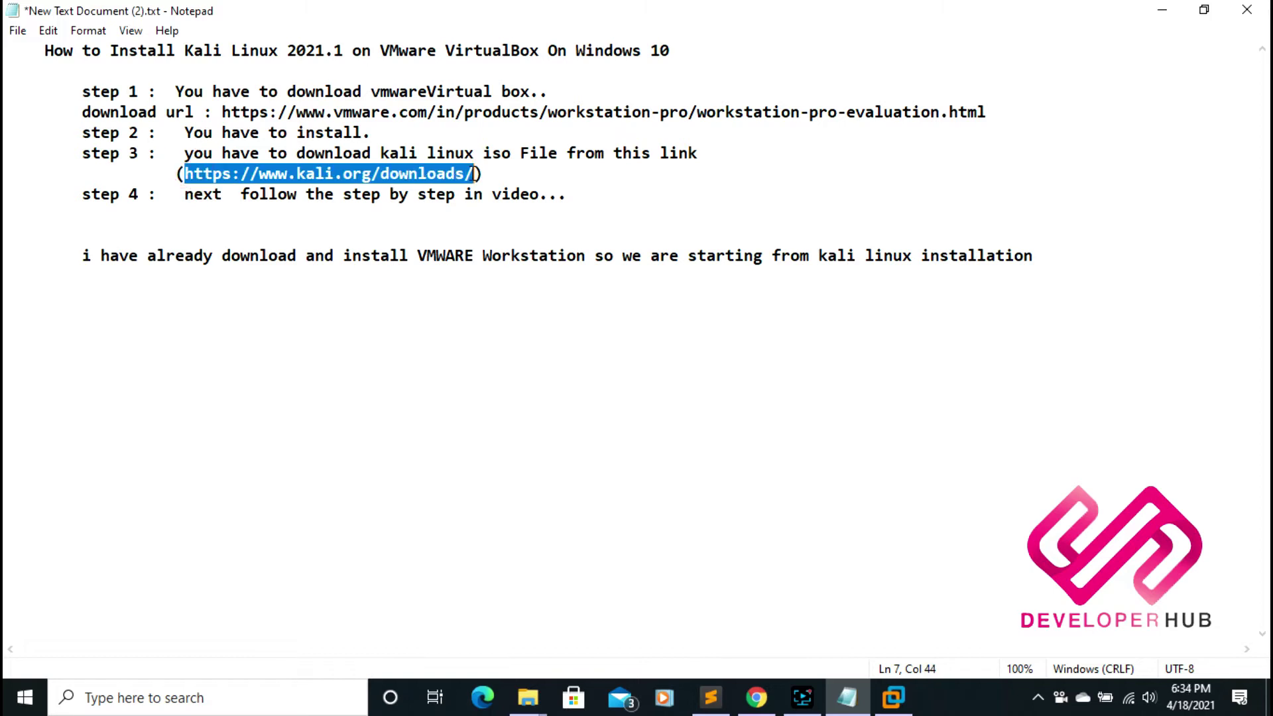
pyautogui.click(756, 697)
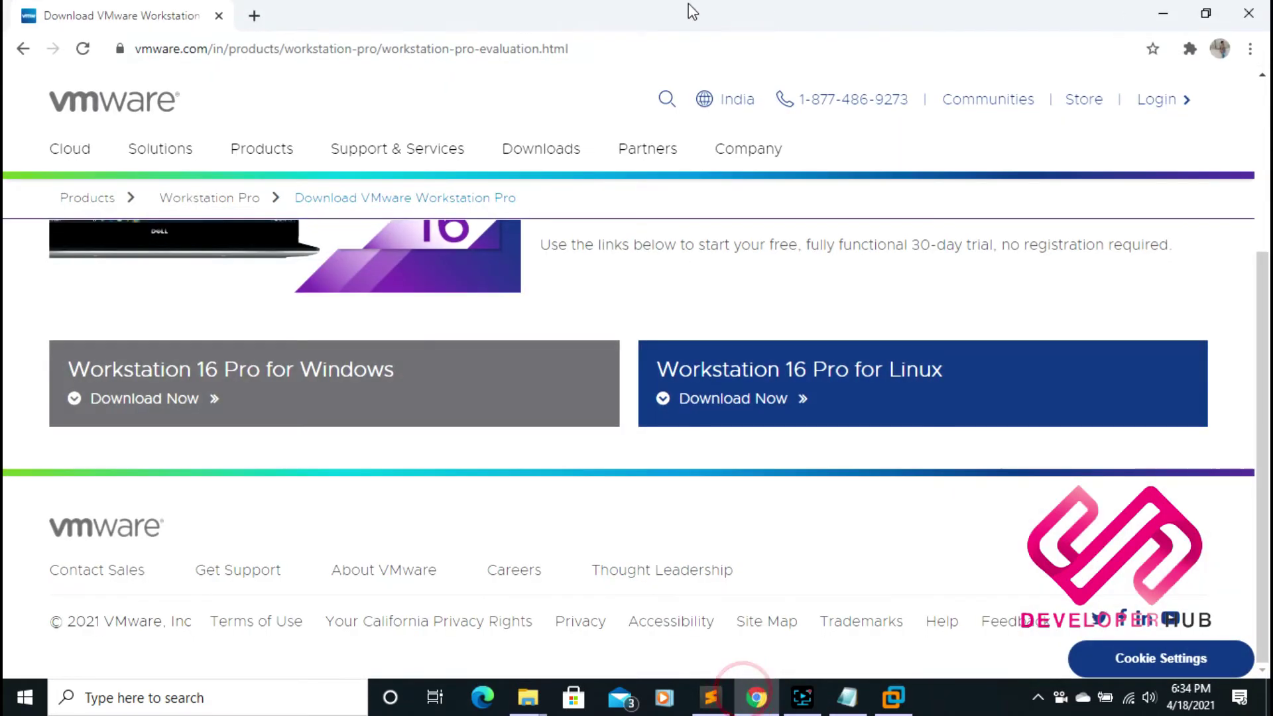
pyautogui.click(258, 17)
pyautogui.hotkey('ctrl', 'v')
pyautogui.press('Return')
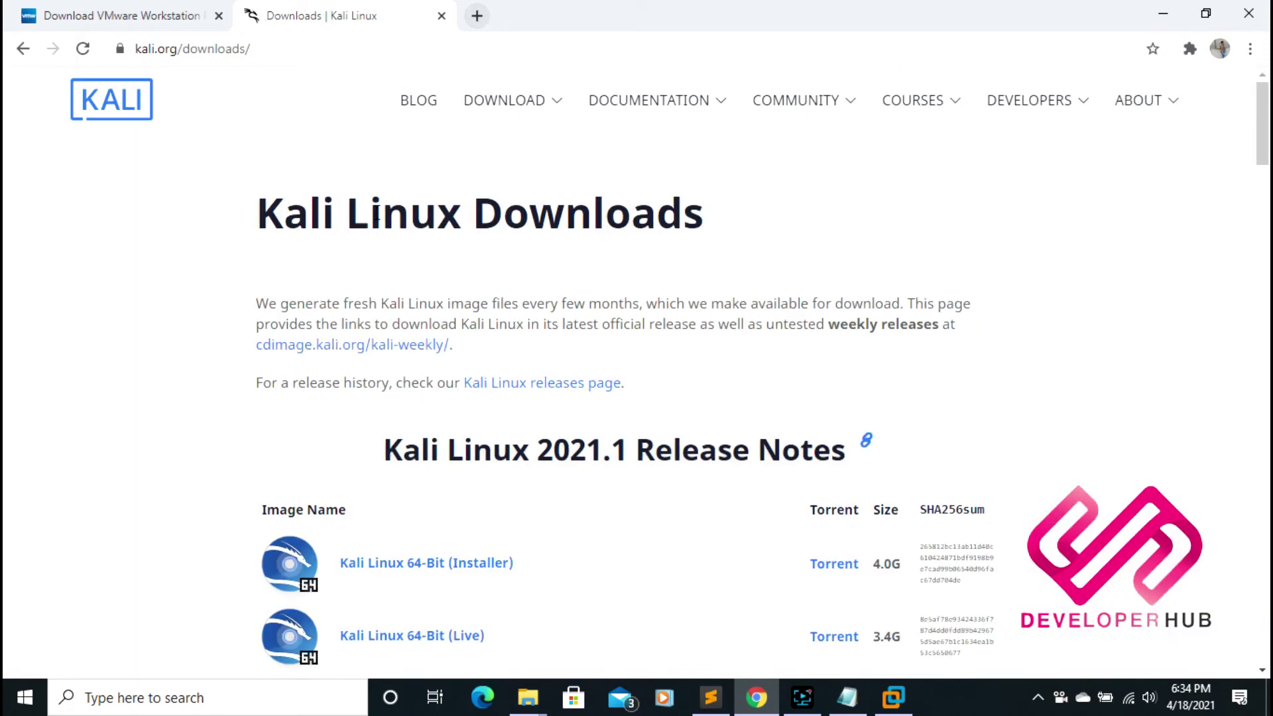
pyautogui.scroll(-4, 438, 292)
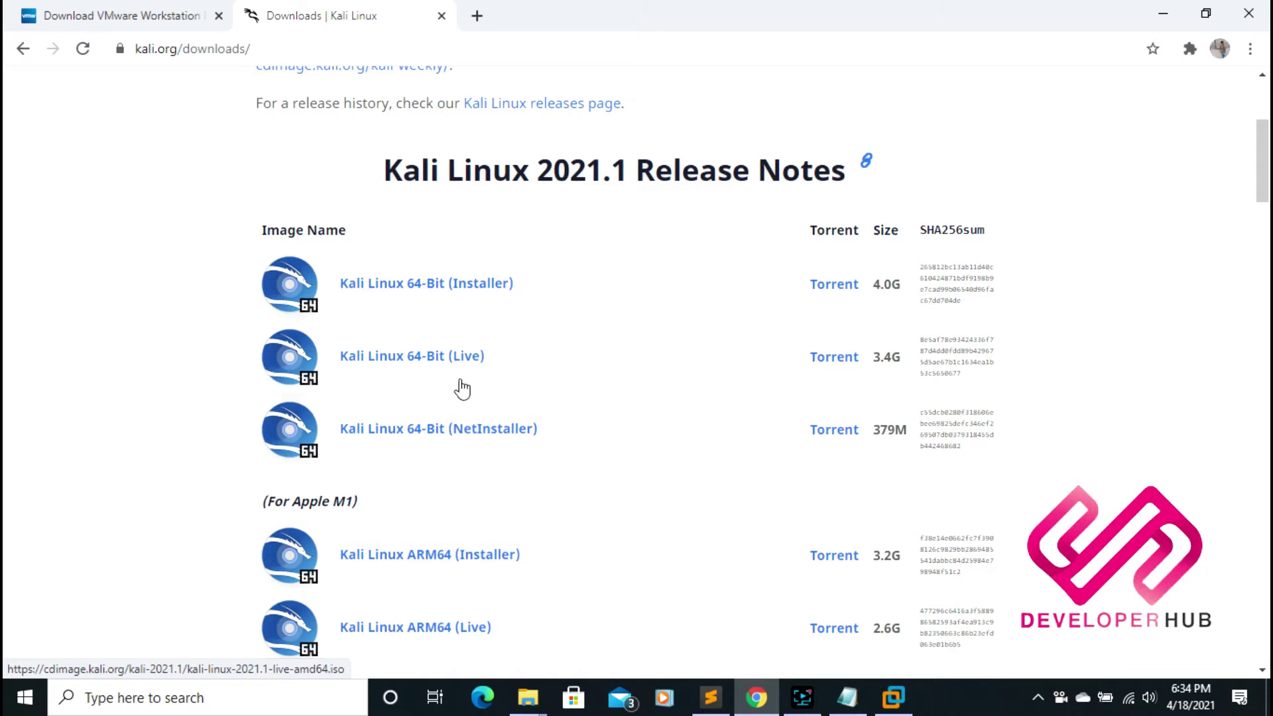
pyautogui.moveTo(1038, 349); pyautogui.dragTo(342, 357)
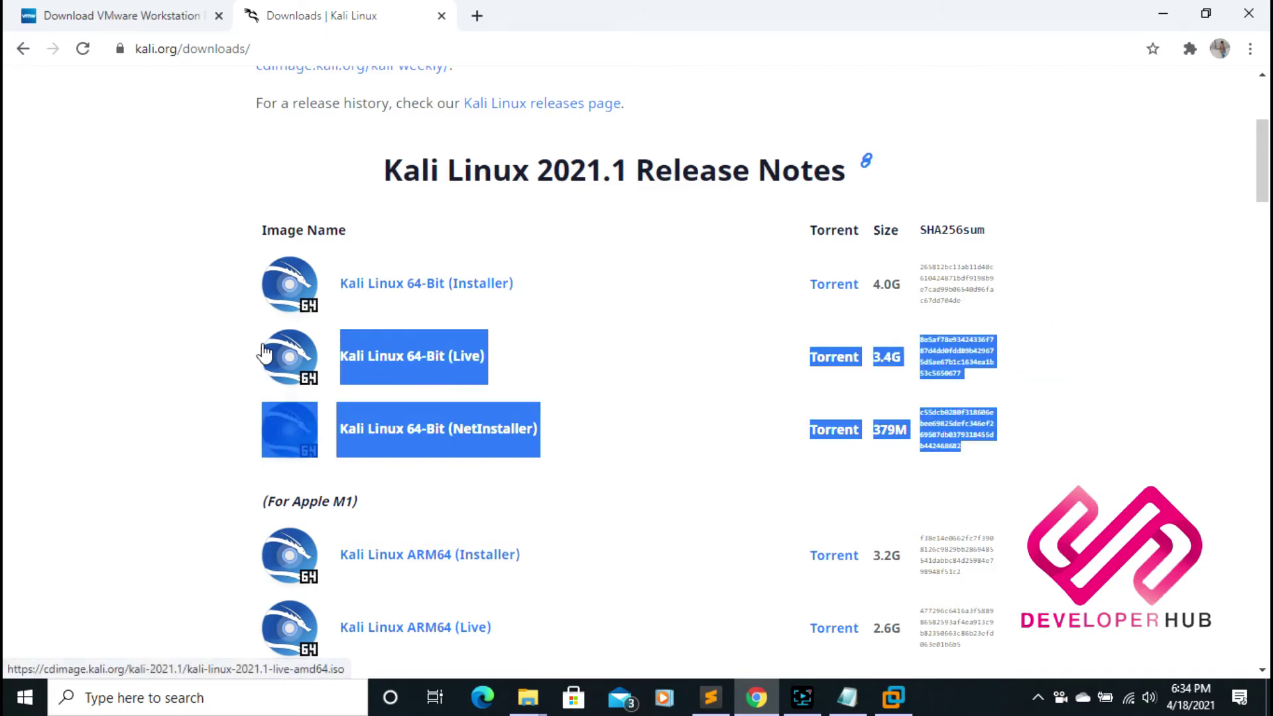
pyautogui.click(152, 343)
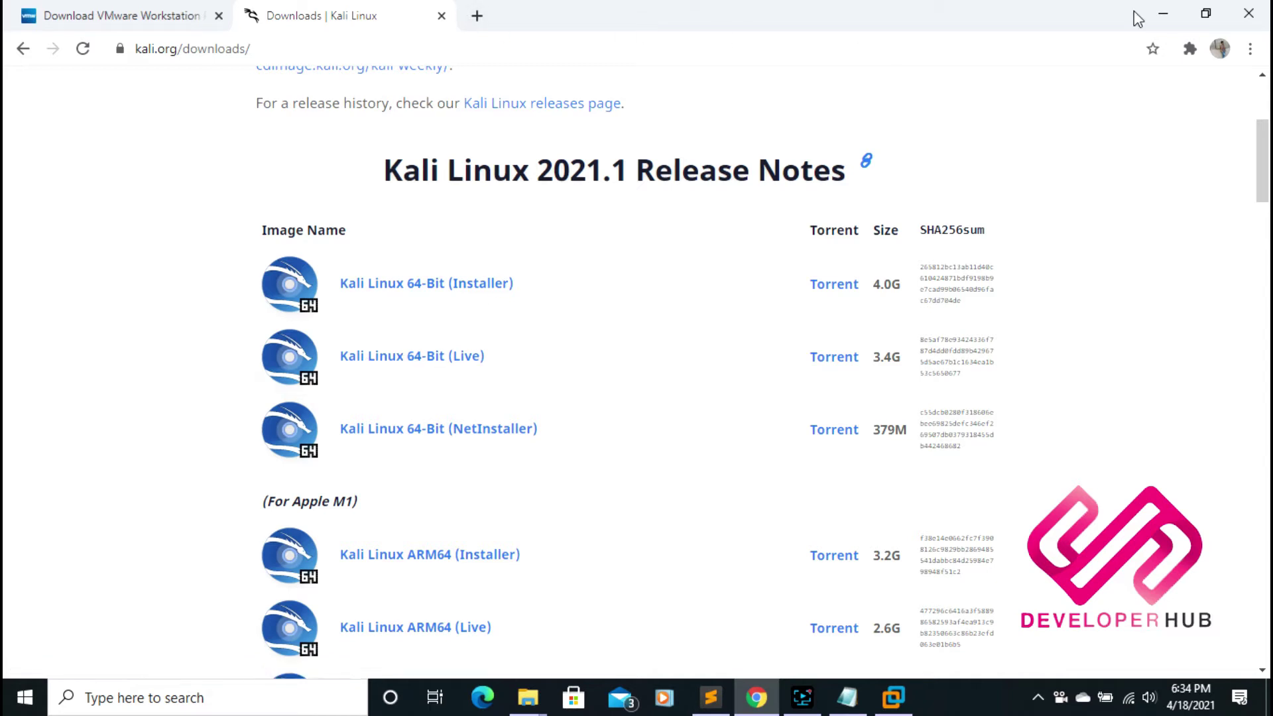
# - Return to Notepad and add the line "so after download linux iso file you have to start vmware workstation" below the existing note
pyautogui.click(1151, 20)
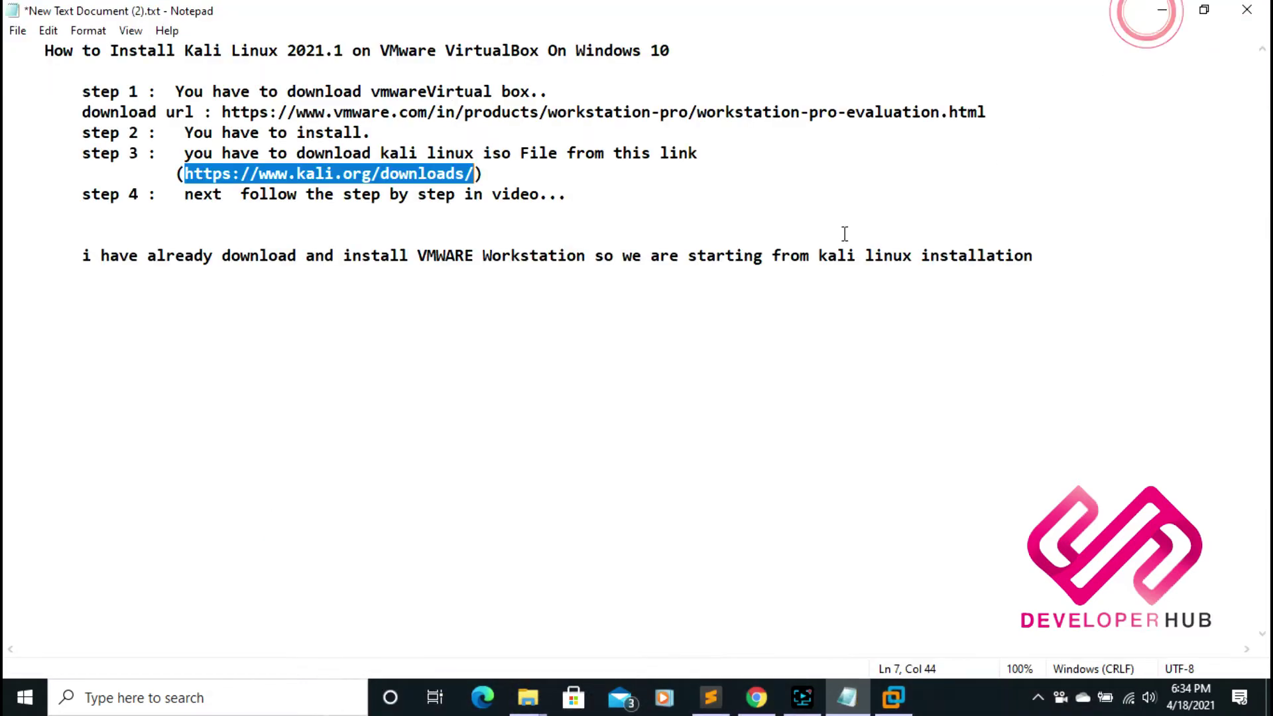
pyautogui.click(565, 195)
pyautogui.moveTo(173, 166); pyautogui.dragTo(539, 165)
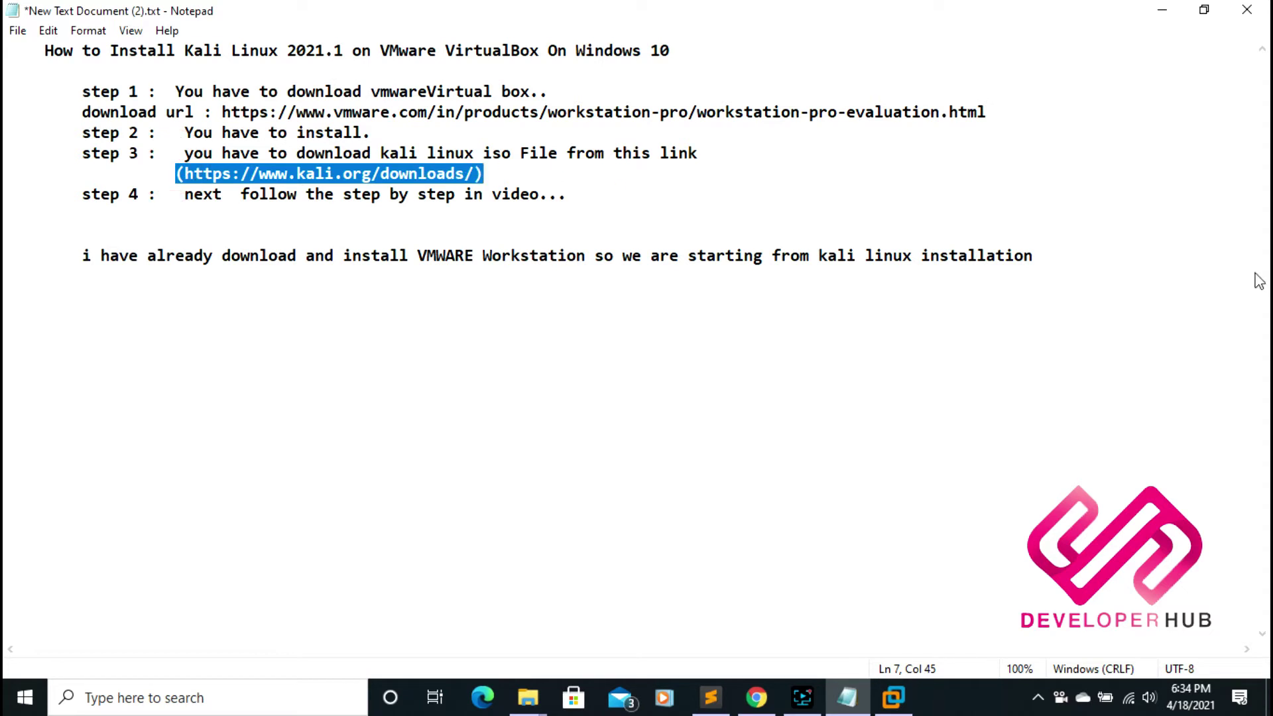
pyautogui.click(1160, 261)
pyautogui.press('Return')
pyautogui.write('s')
pyautogui.press('BackSpace')
pyautogui.press('BackSpace')
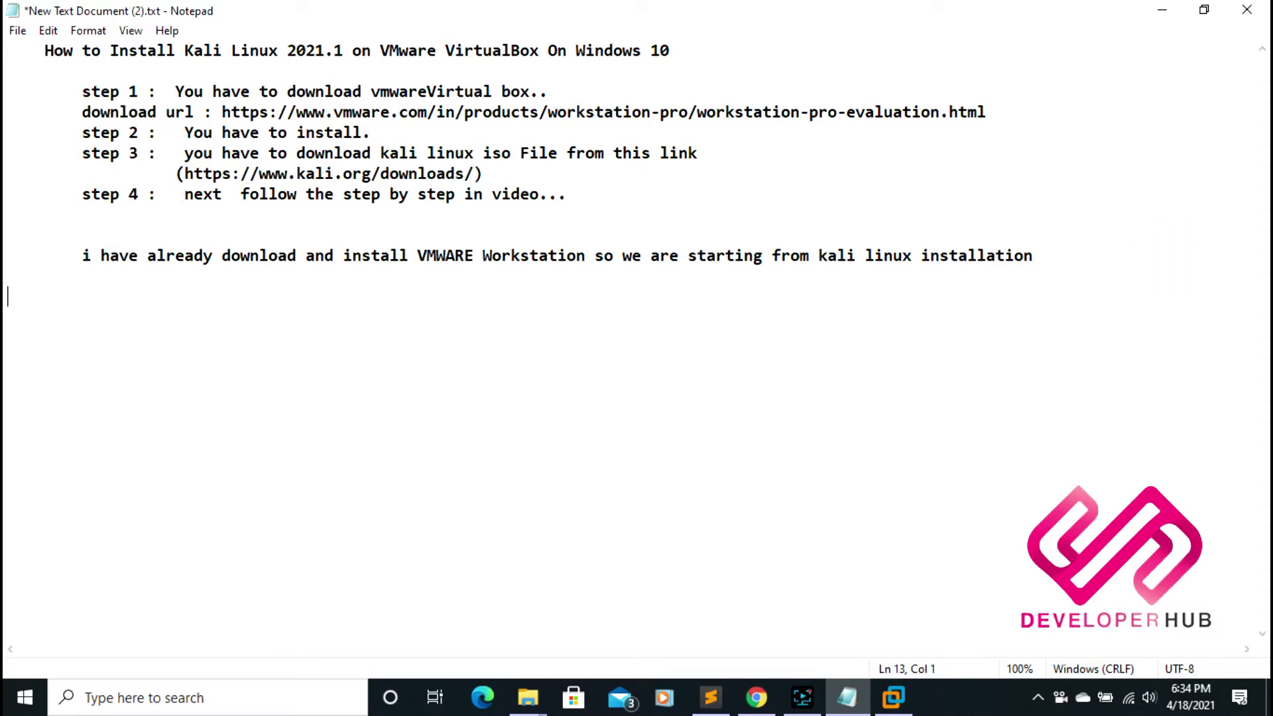
pyautogui.write('so after donnload li')
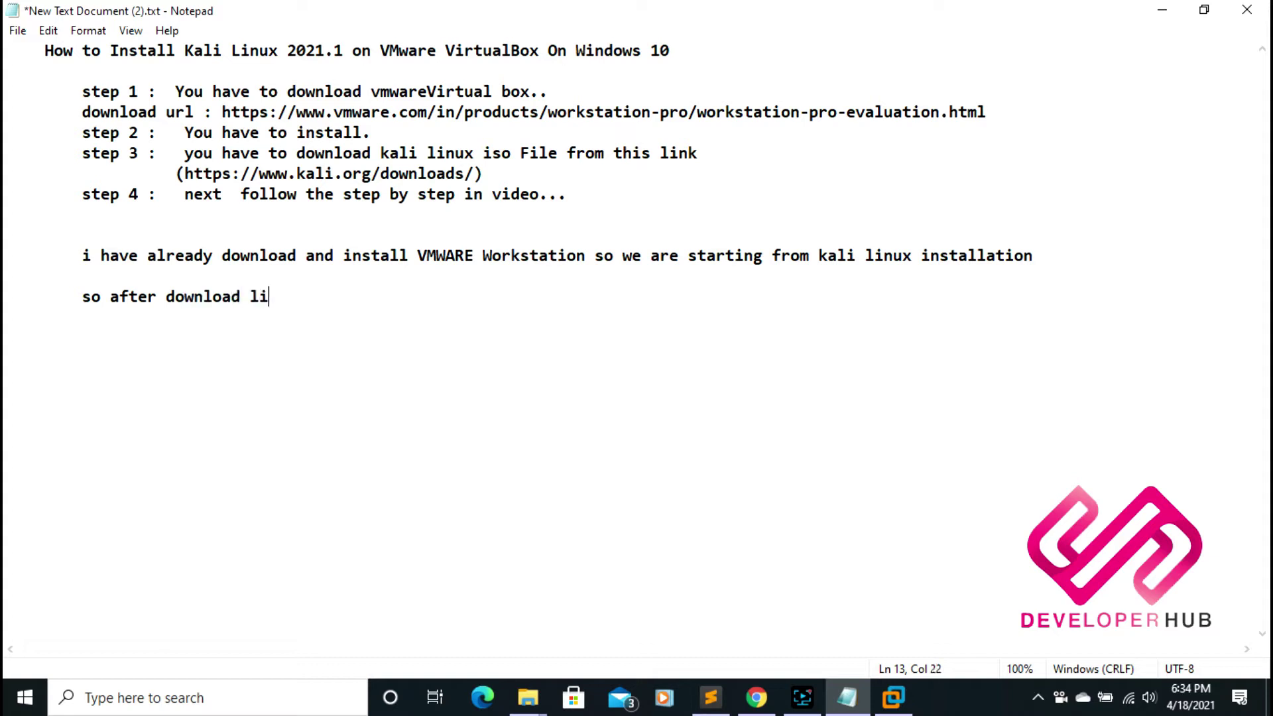
pyautogui.write('nux iso file yo')
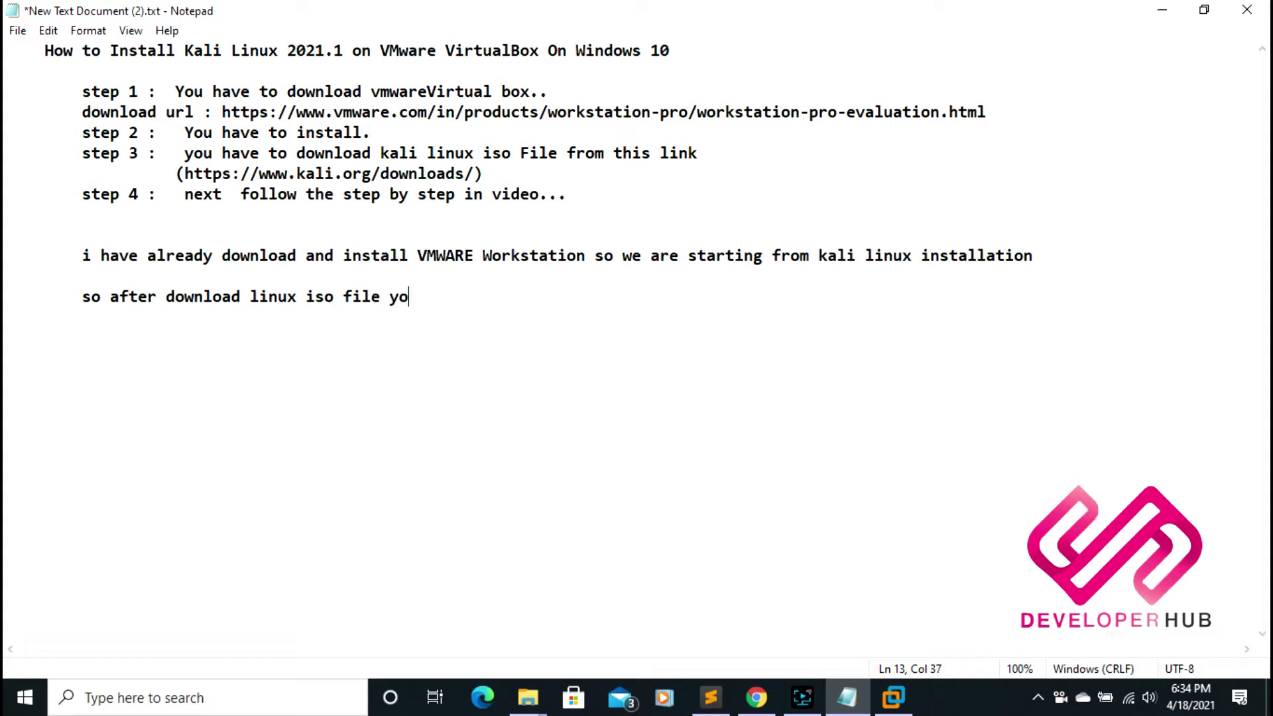
pyautogui.write('u have to start vmware workstation')
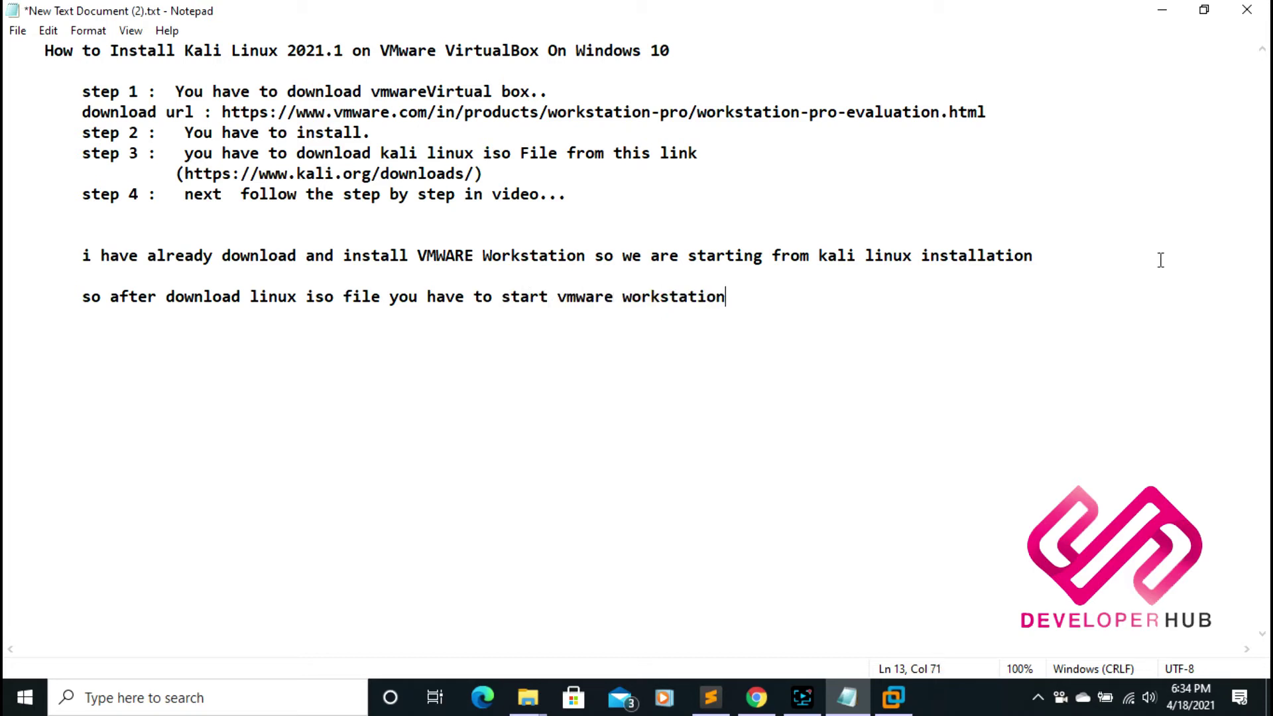
# - Minimize the notes and switch to VMware Workstation
pyautogui.click(1162, 9)
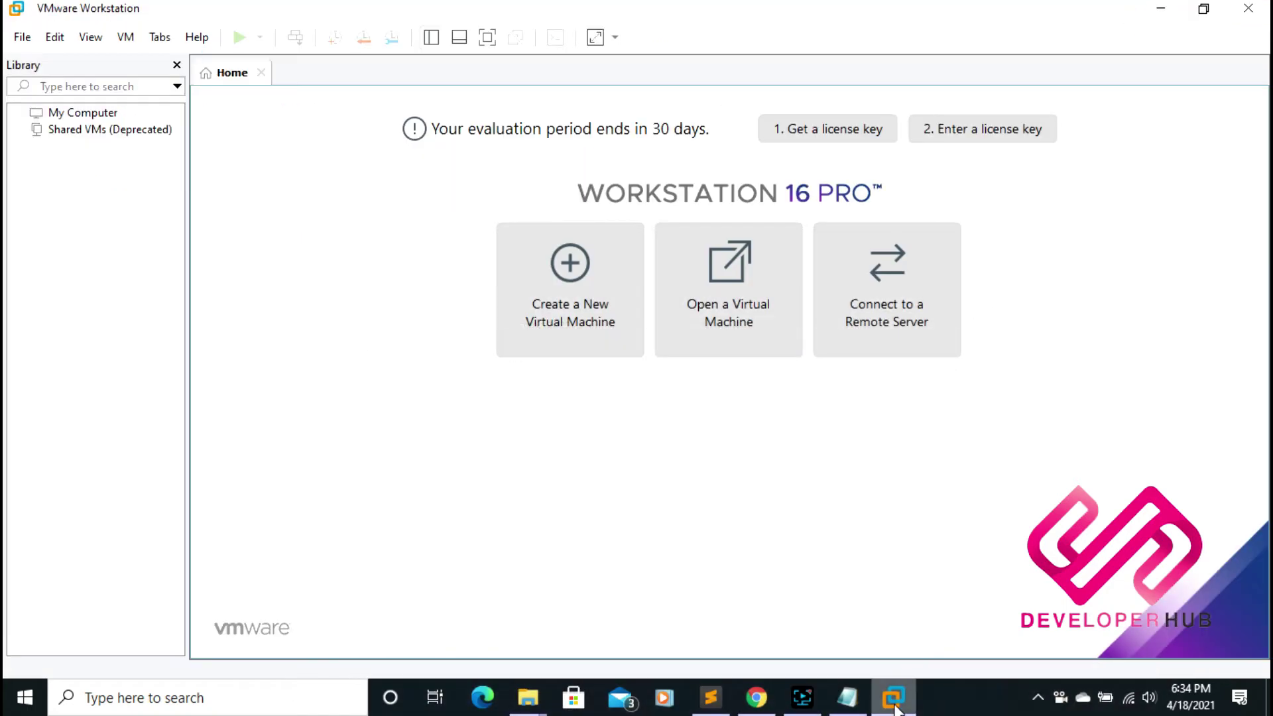
# - Return to the Notepad notes and add the line "you will see this screen" below the existing text
pyautogui.click(893, 697)
pyautogui.click(893, 697)
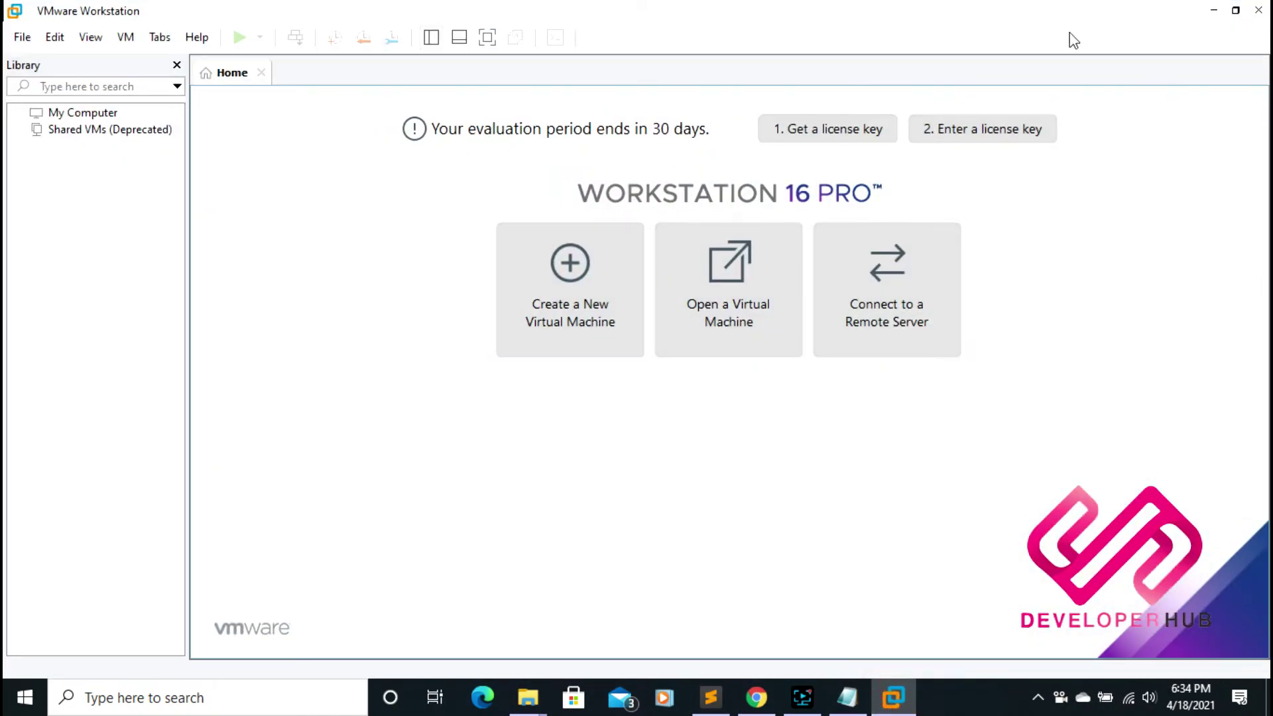
pyautogui.click(847, 697)
pyautogui.press('Return')
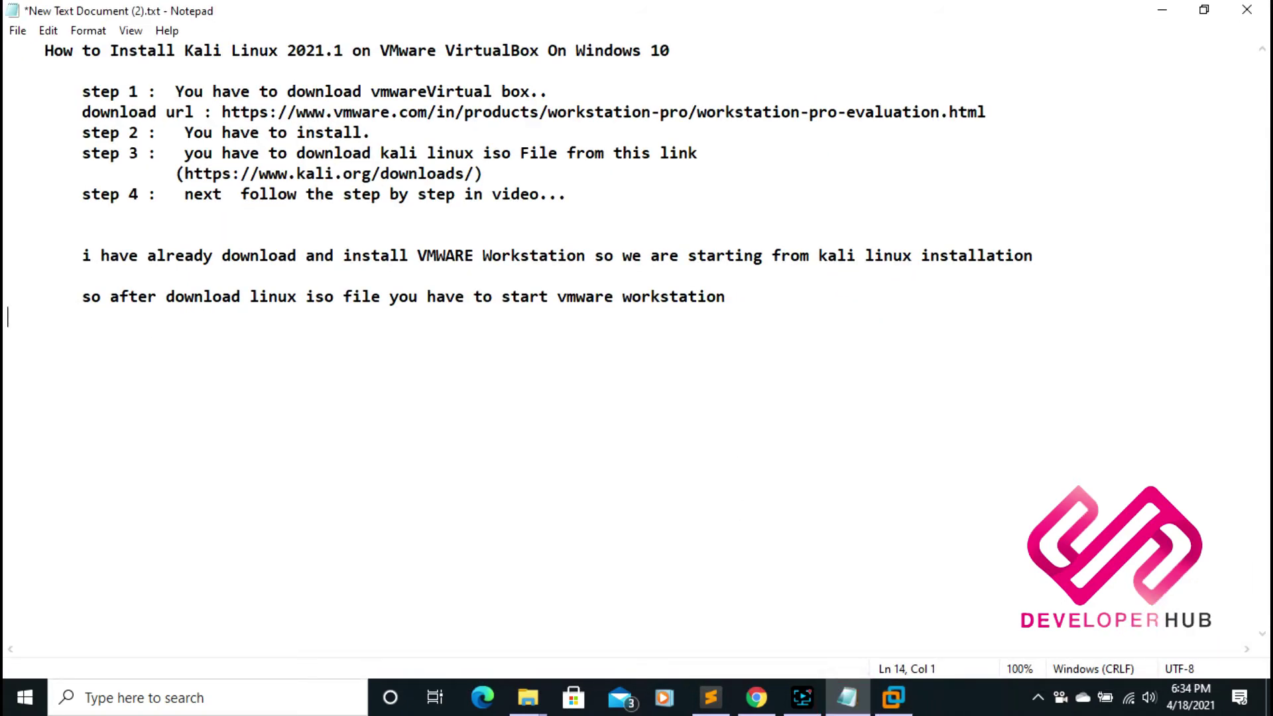
pyautogui.press('Return')
pyautogui.write('you')
pyautogui.press('BackSpace')
pyautogui.press('BackSpace')
pyautogui.write('ou will sww')
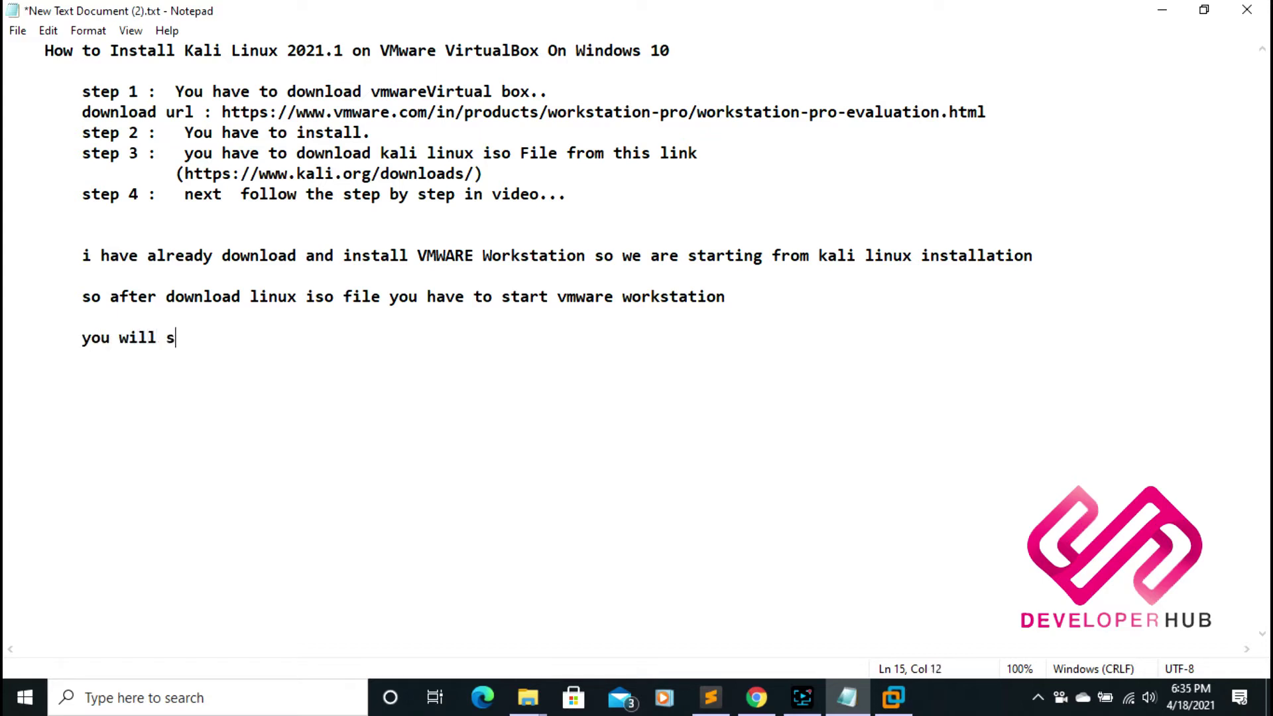
pyautogui.press('BackSpace')
pyautogui.press('BackSpace')
pyautogui.press('BackSpace')
pyautogui.write('e')
pyautogui.press('BackSpace')
pyautogui.write('see this screen')
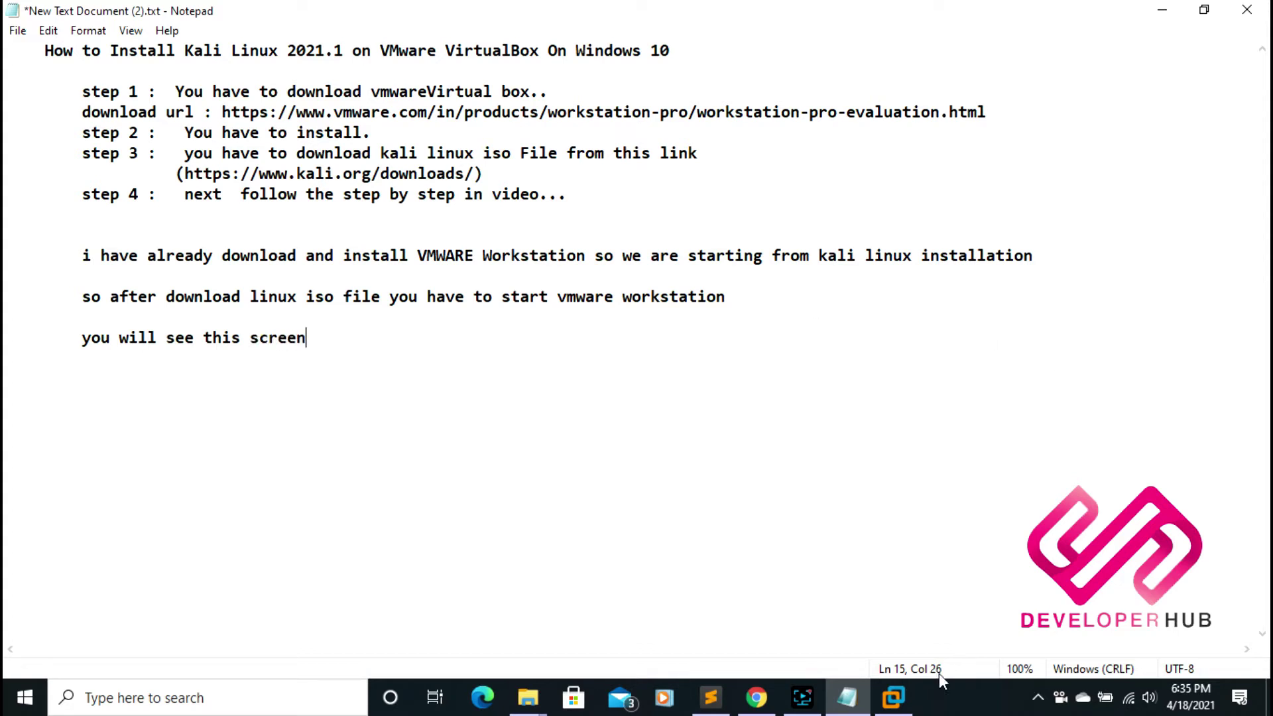
# - Switch to VMware Workstation, start a new virtual machine with the Typical configuration, and browse for an installer disc image file (iso)
pyautogui.click(903, 694)
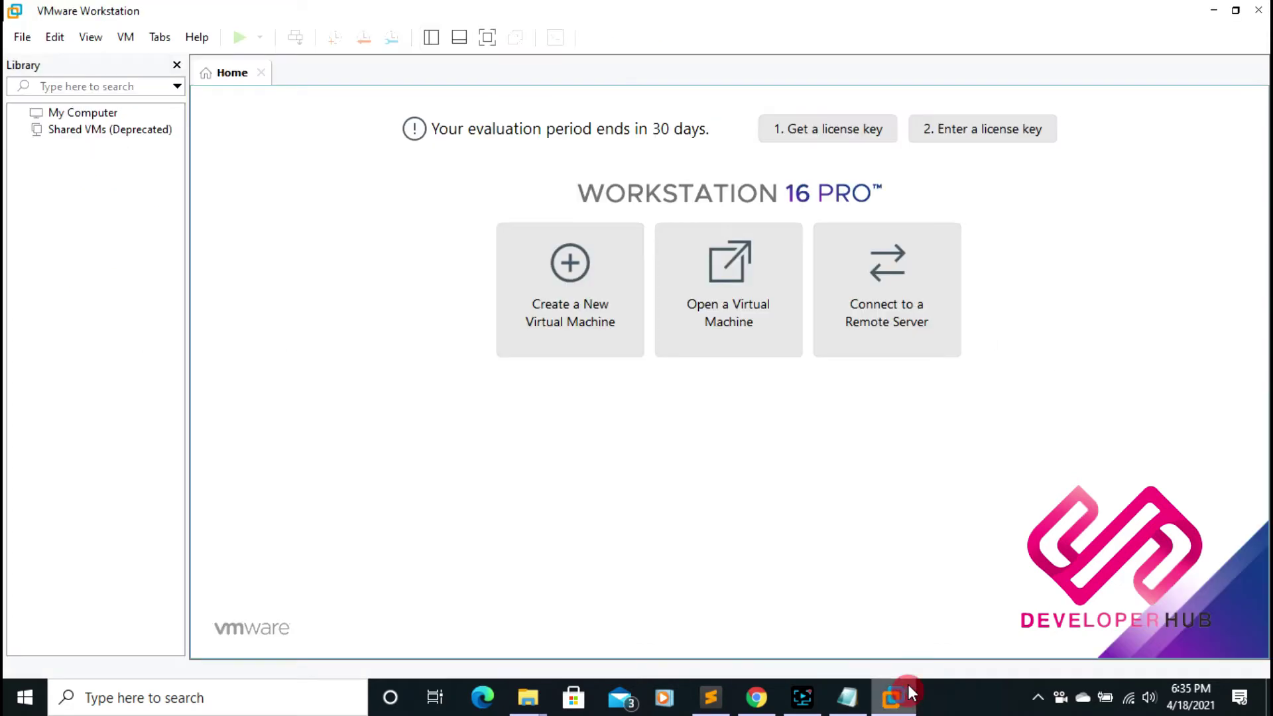
pyautogui.click(576, 309)
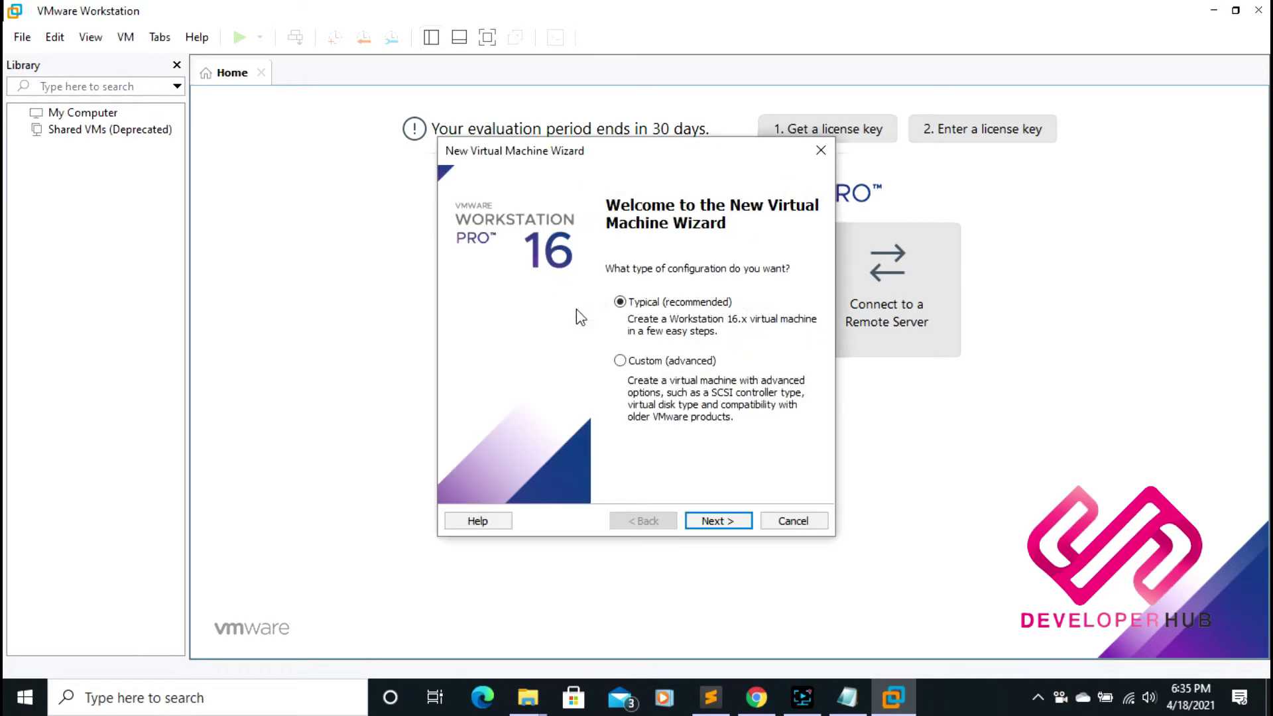
pyautogui.click(712, 518)
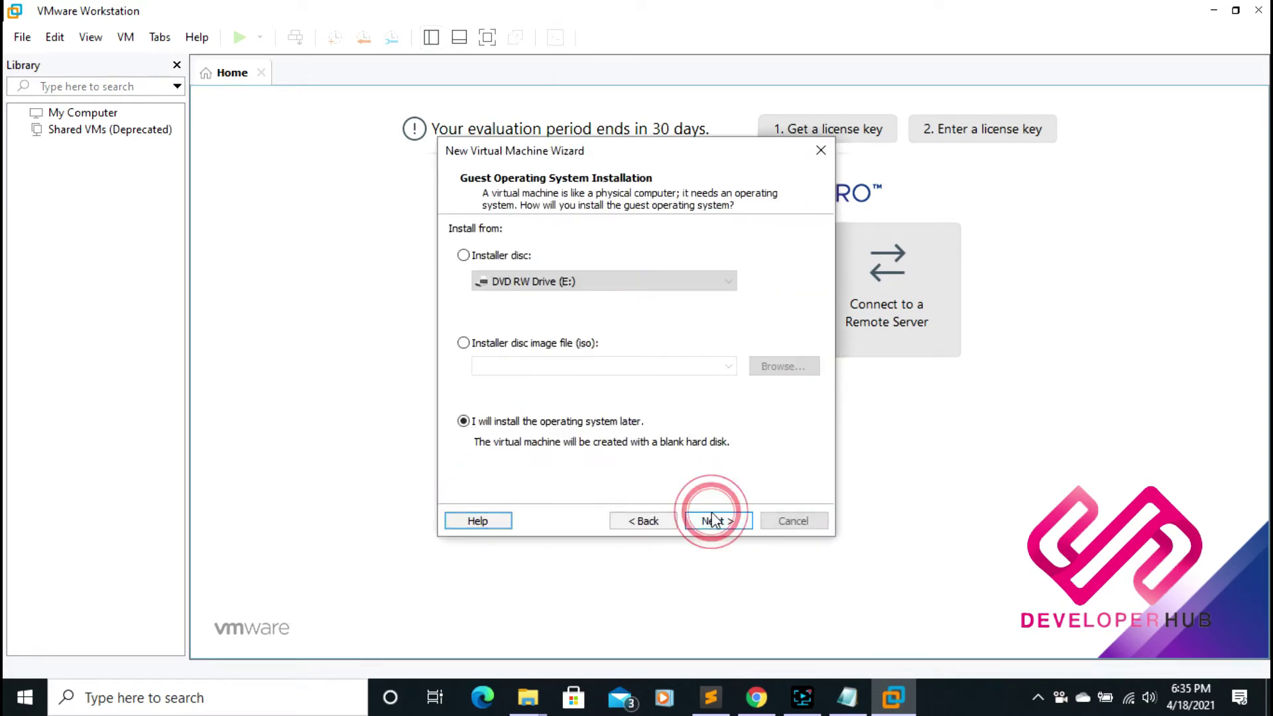
pyautogui.click(508, 342)
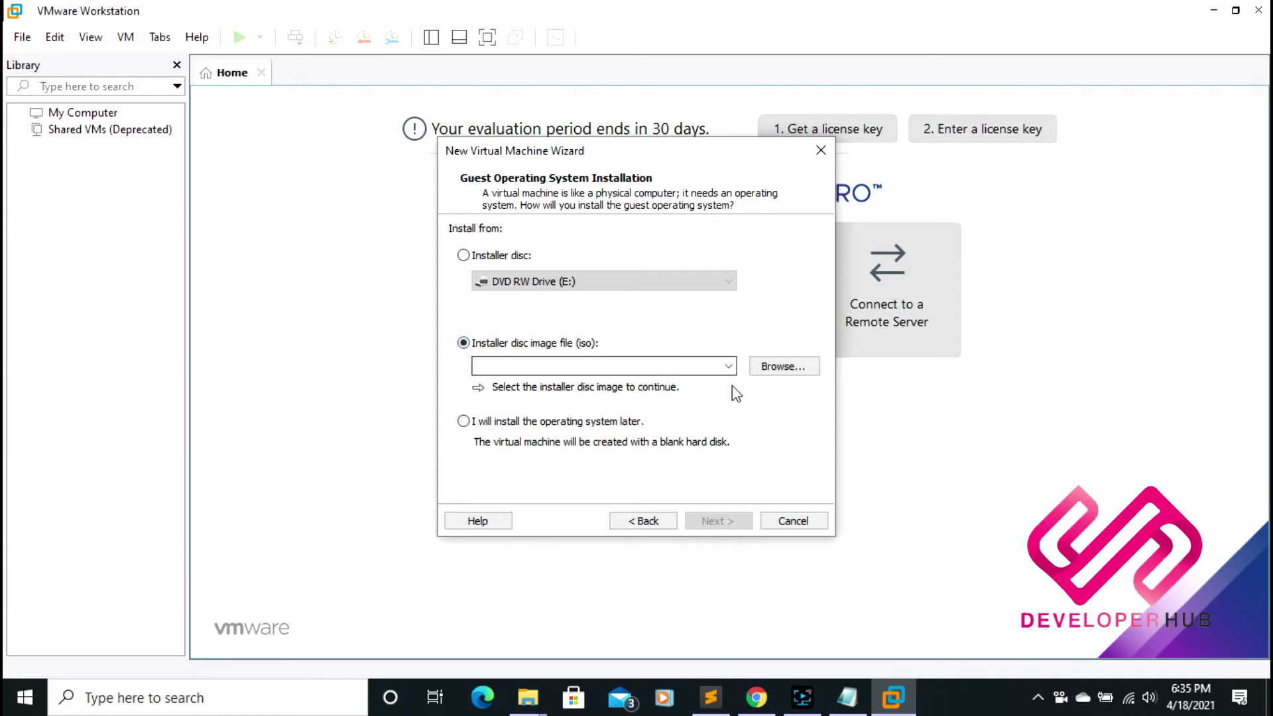
pyautogui.click(778, 368)
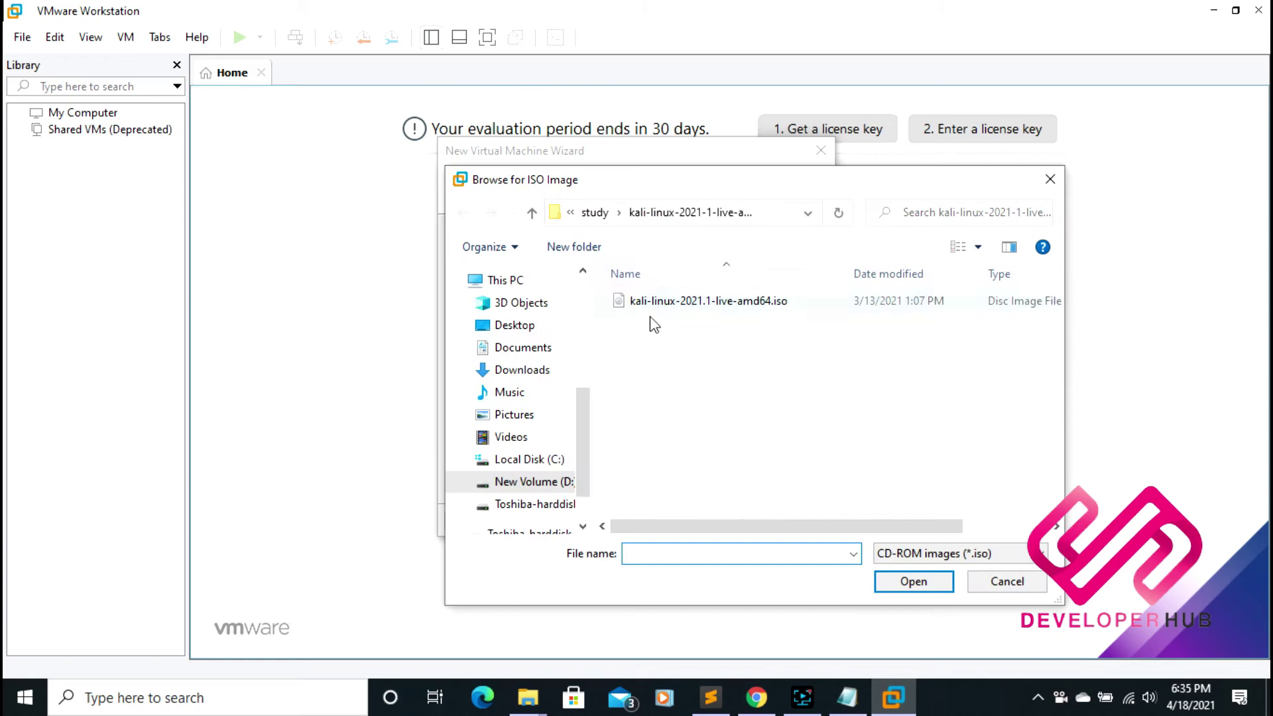
# - Switch to Notepad and add the indented line "here You choose iso file" below the last note
pyautogui.click(851, 698)
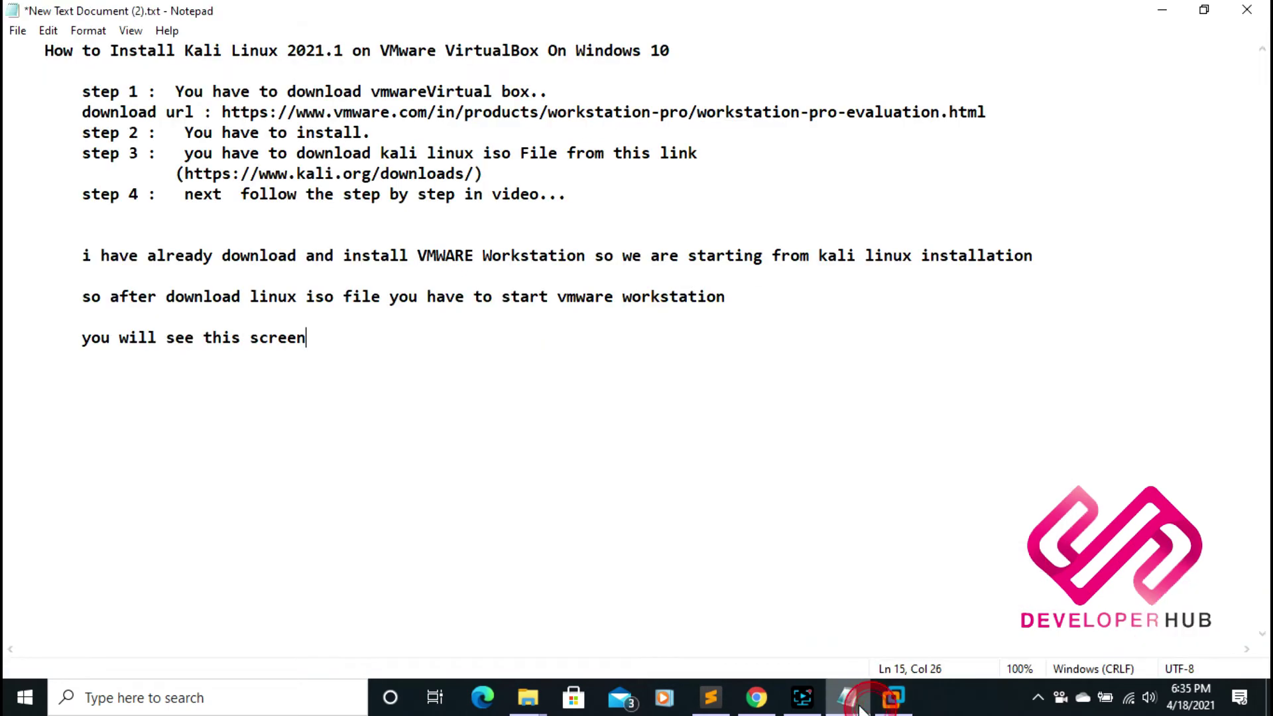
pyautogui.press('Return')
pyautogui.press('Return')
pyautogui.write('here')
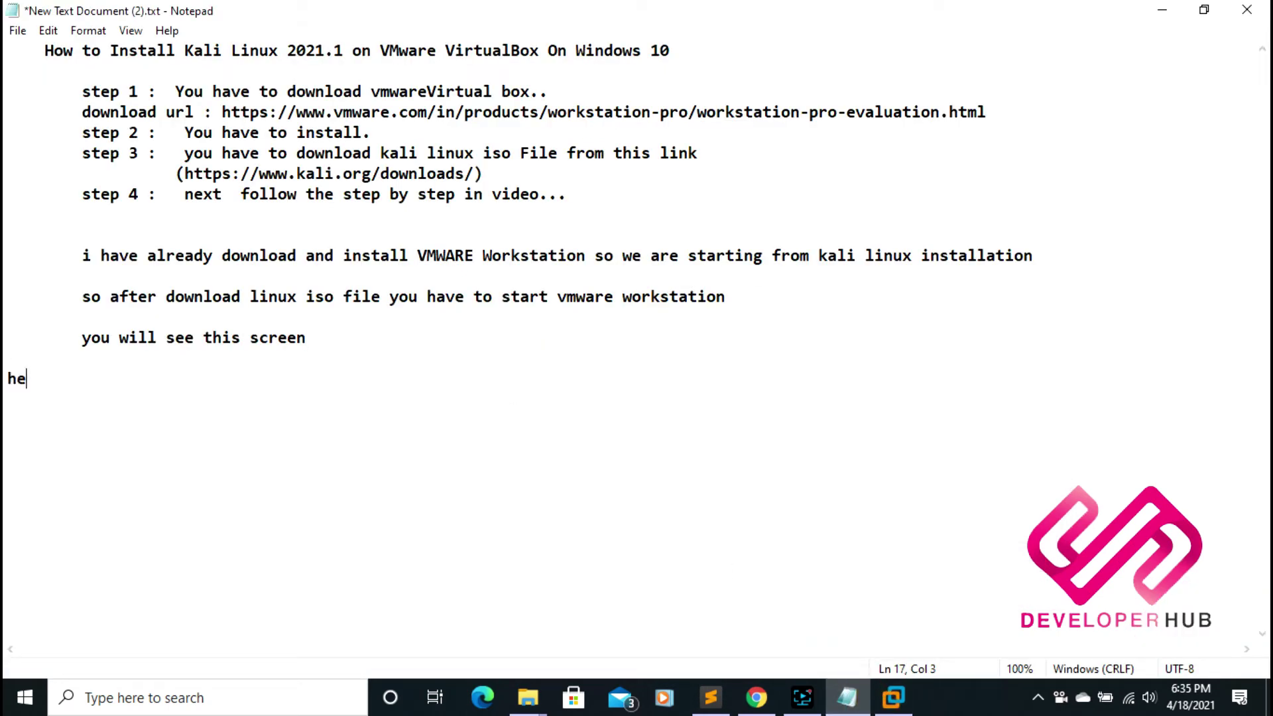
pyautogui.press('BackSpace')
pyautogui.press('BackSpace')
pyautogui.press('BackSpace')
pyautogui.press('BackSpace')
pyautogui.write('here You choos')
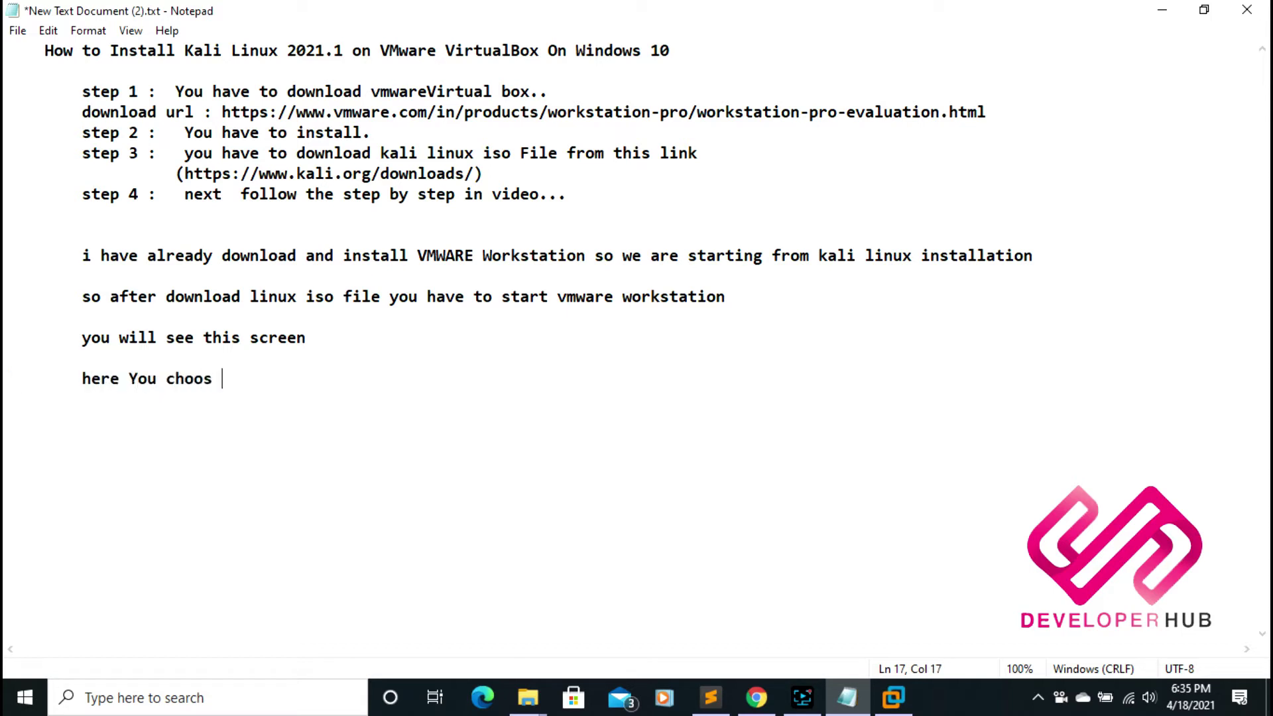
pyautogui.write('e iso file')
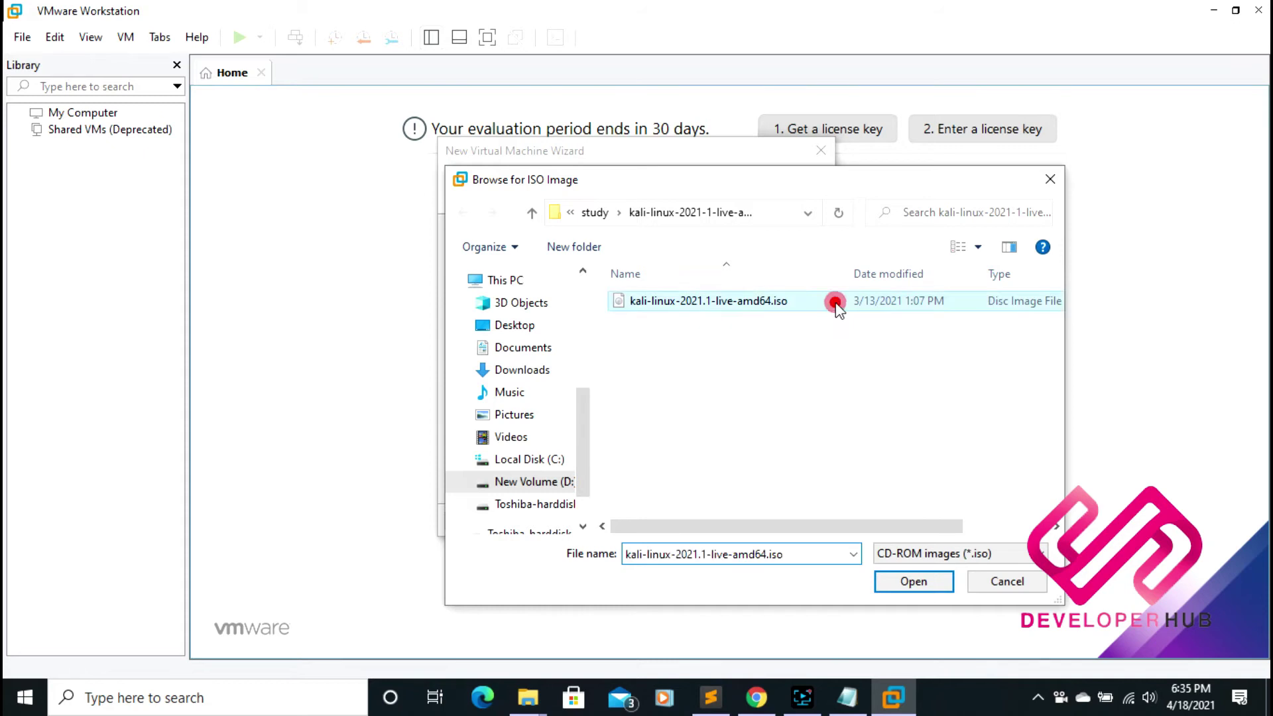
# - In VMware Workstation, use kali-linux-2021.1-live-amd64.iso as the installer image and set the guest system to Linux, Other Linux 5.x and later kernel 64-bit
pyautogui.doubleClick(836, 304)
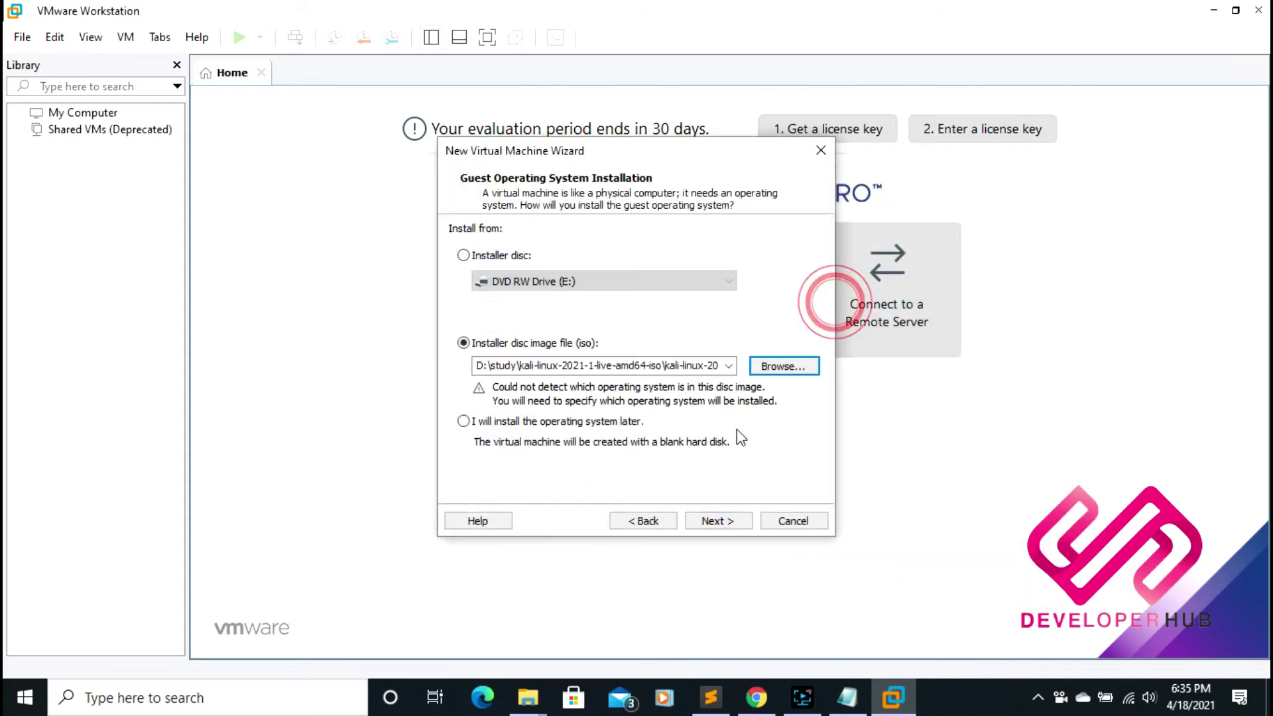
pyautogui.click(711, 520)
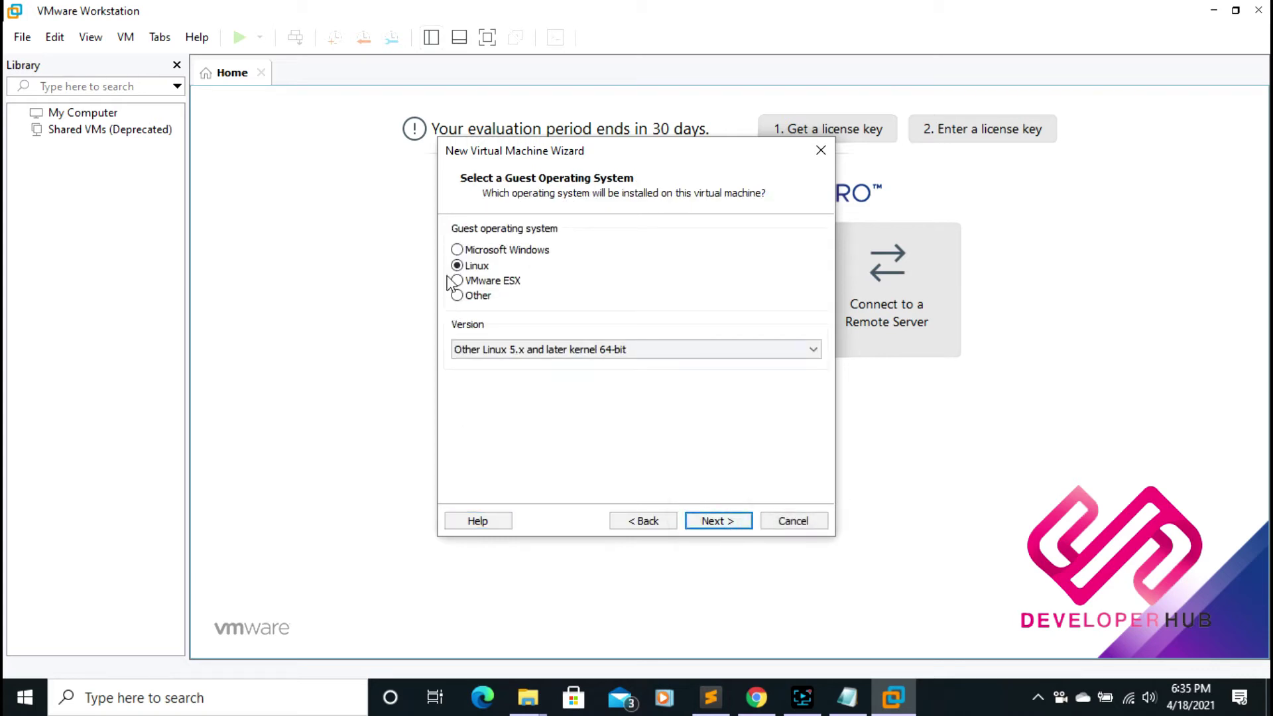
pyautogui.click(464, 265)
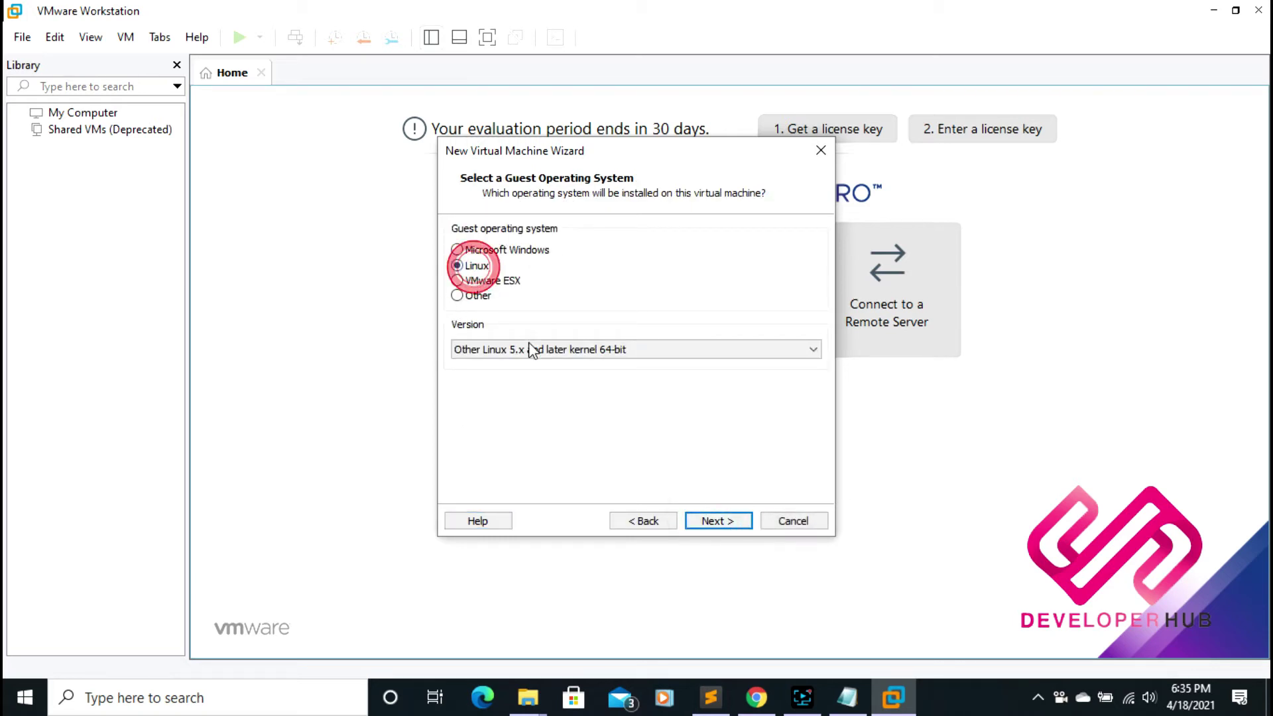
pyautogui.click(531, 349)
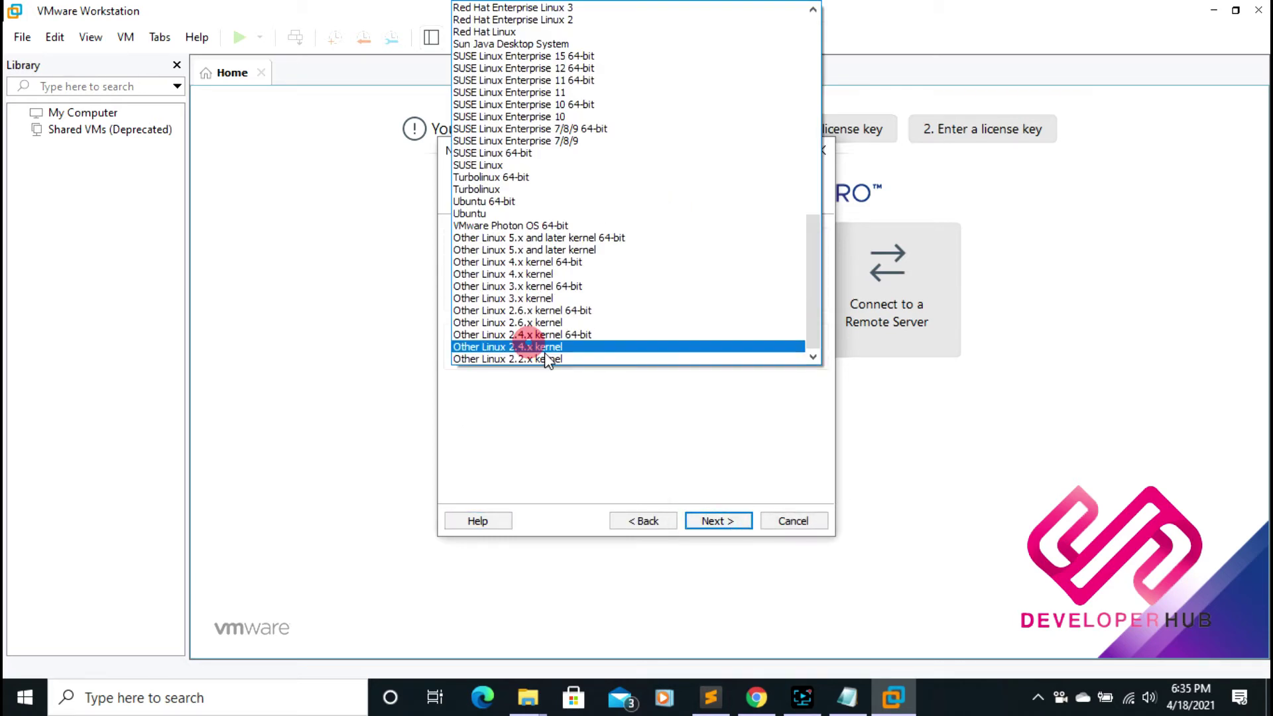
pyautogui.click(582, 238)
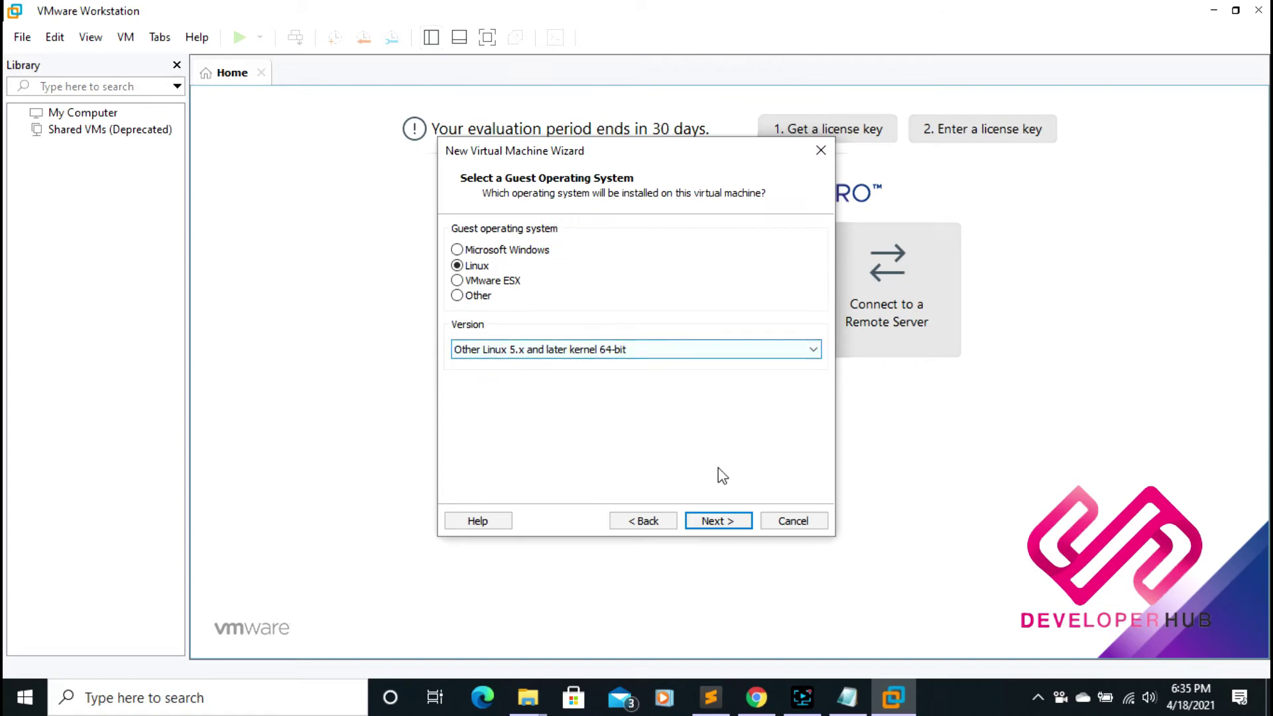
pyautogui.click(720, 520)
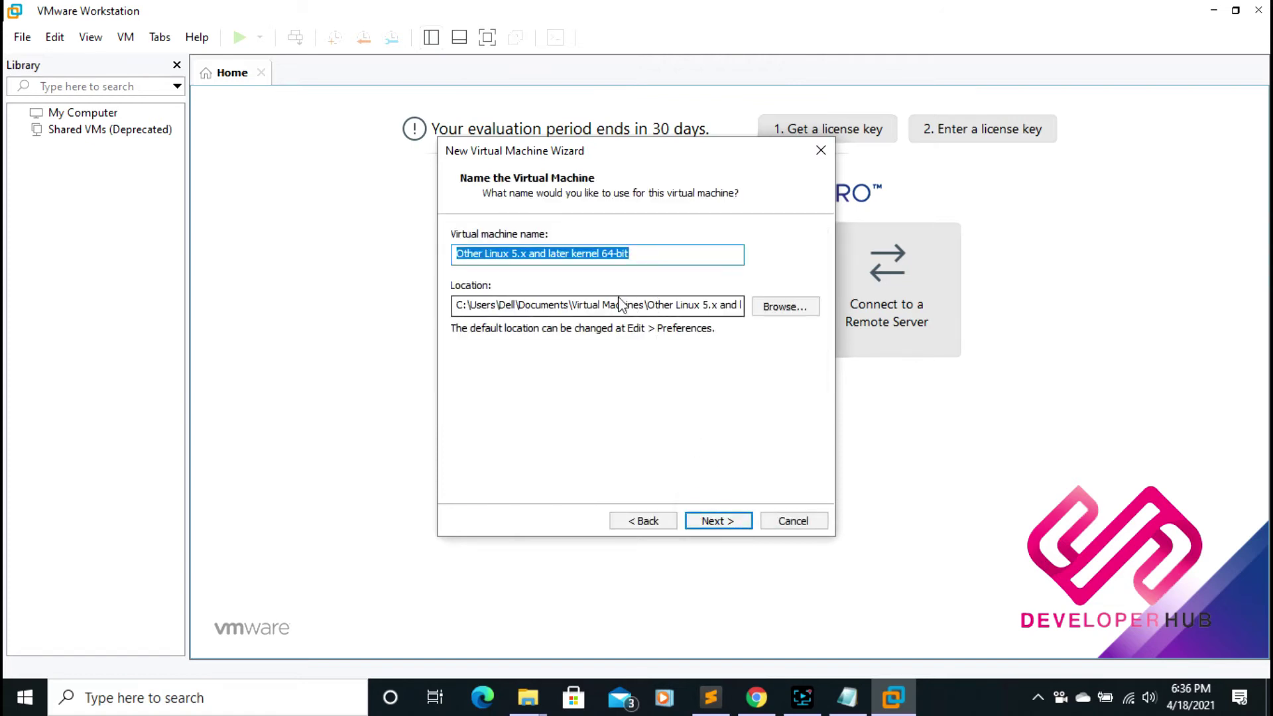
# - Name the virtual machine "kali Linux", keep the default location, and continue to the disk capacity settings
pyautogui.press('BackSpace')
pyautogui.write('K')
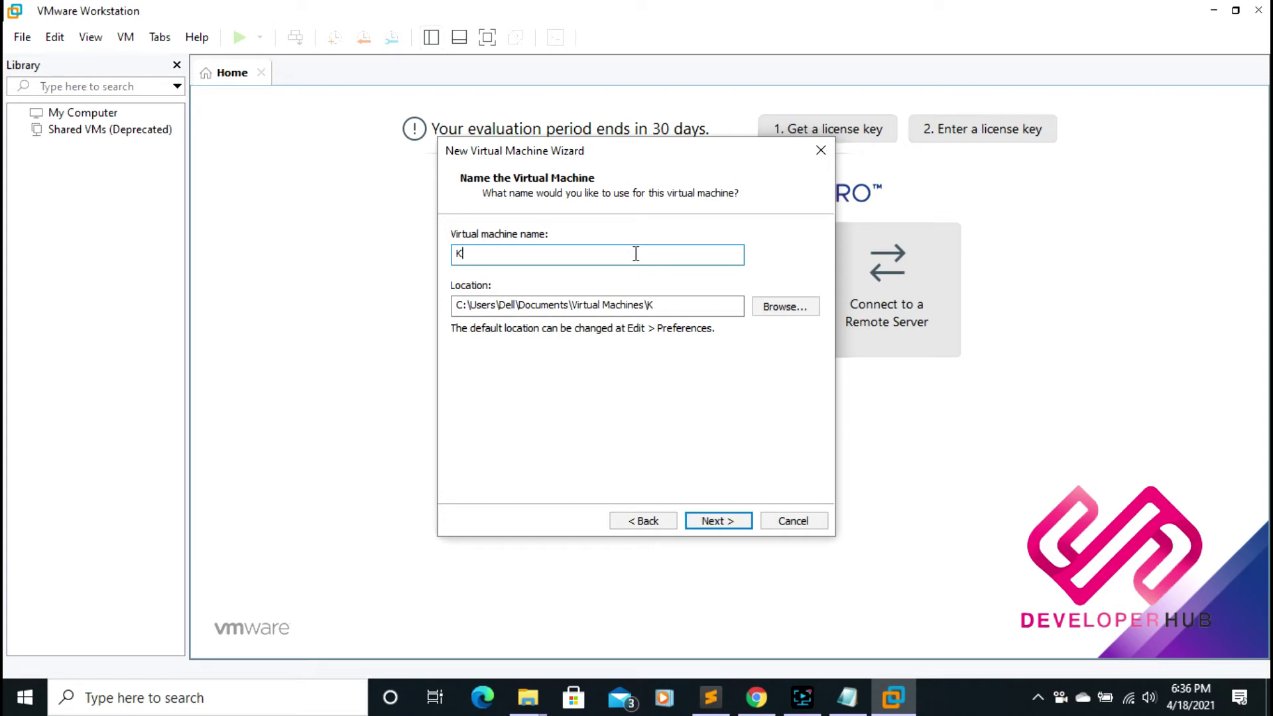
pyautogui.write('ali')
pyautogui.press('BackSpace')
pyautogui.press('BackSpace')
pyautogui.press('BackSpace')
pyautogui.press('BackSpace')
pyautogui.write('kali Linux')
pyautogui.click(450, 327)
pyautogui.click(722, 328)
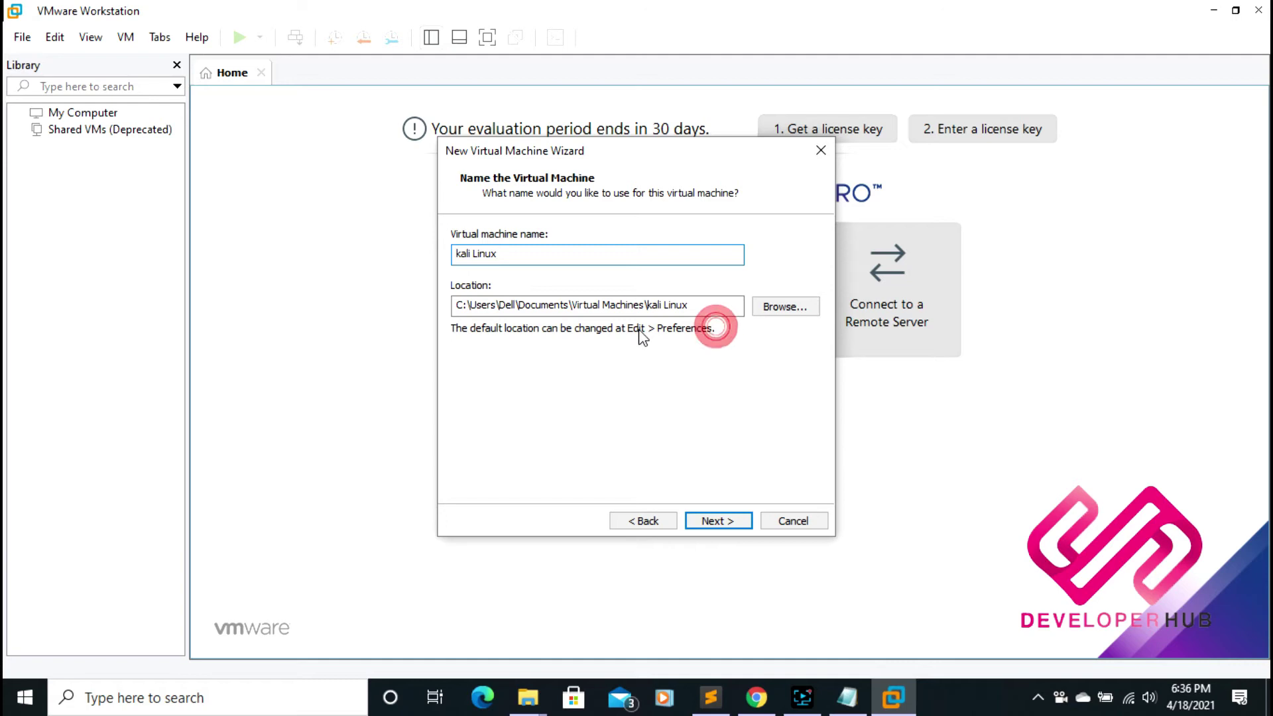
pyautogui.click(718, 521)
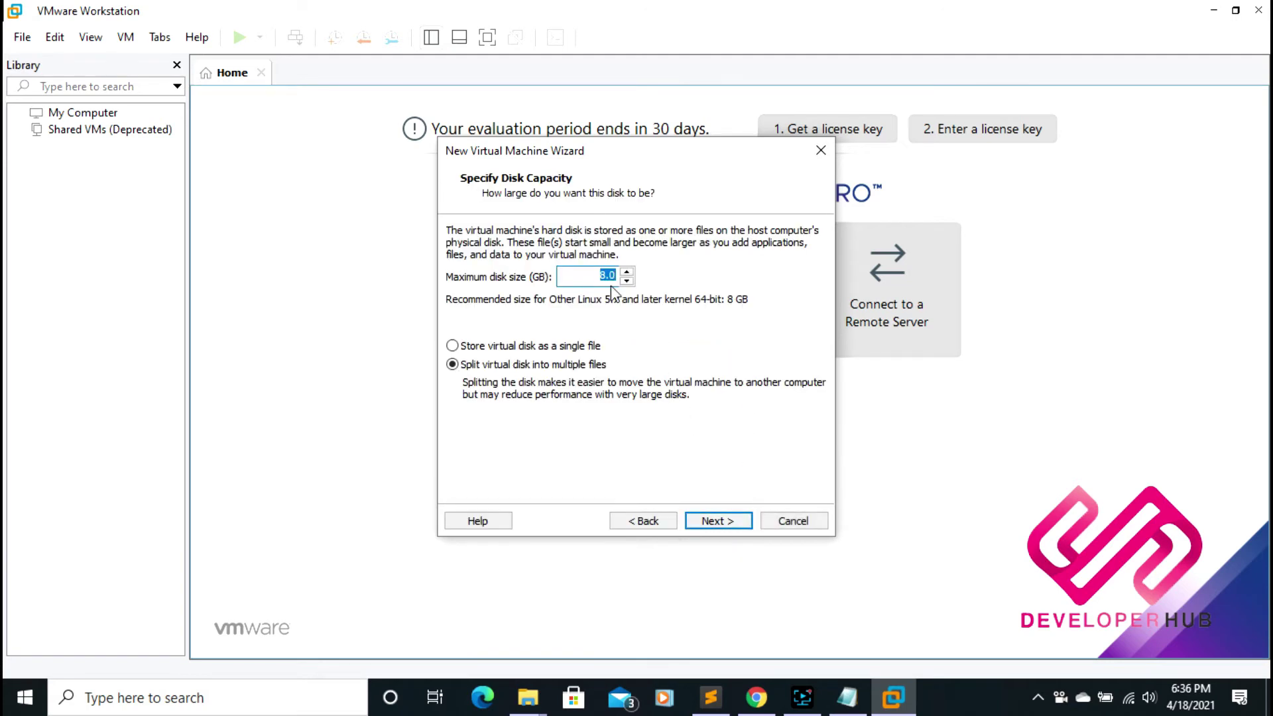
# - Set the maximum disk size to 32 GB, keep the virtual disk split into multiple files, and continue to the summary
pyautogui.write('70')
pyautogui.press('BackSpace')
pyautogui.write('32')
pyautogui.press('BackSpace')
pyautogui.click(714, 521)
# - Review the virtual machine summary and customize the hardware, setting the memory to 2048 MB
pyautogui.scroll(-1, 678, 319)
pyautogui.scroll(1, 678, 319)
pyautogui.click(554, 337)
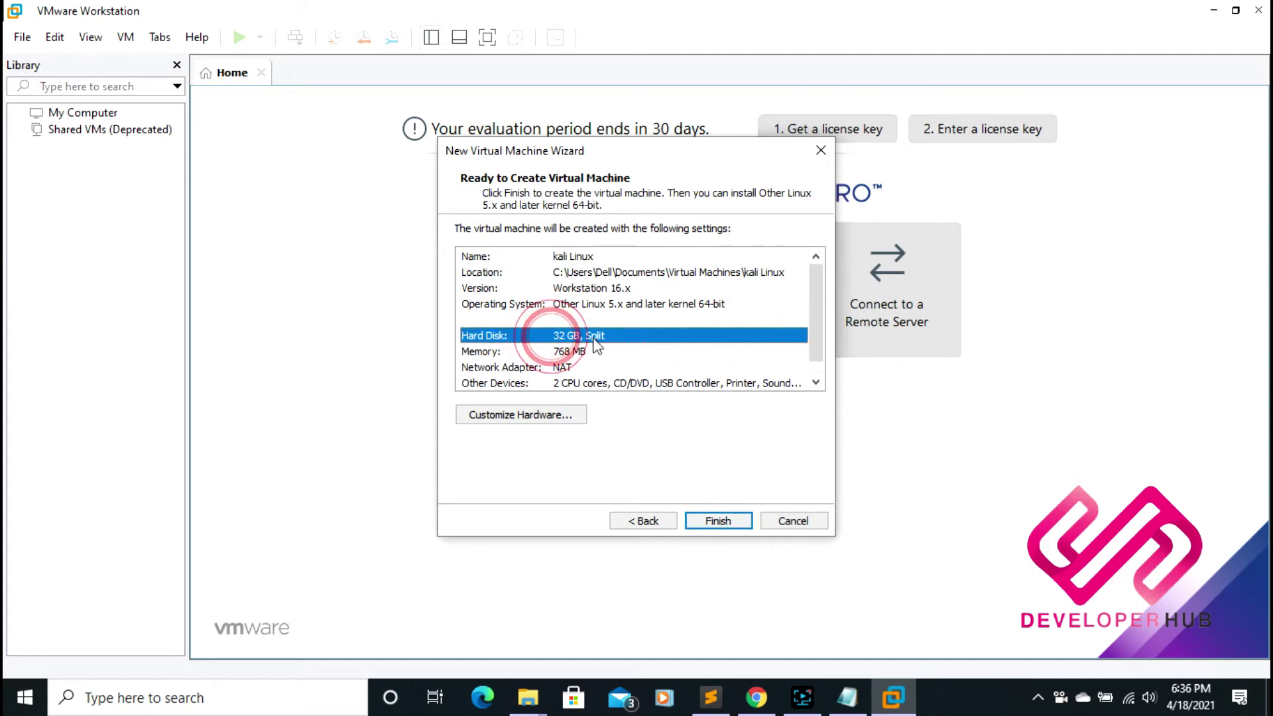
pyautogui.scroll(-1, 557, 338)
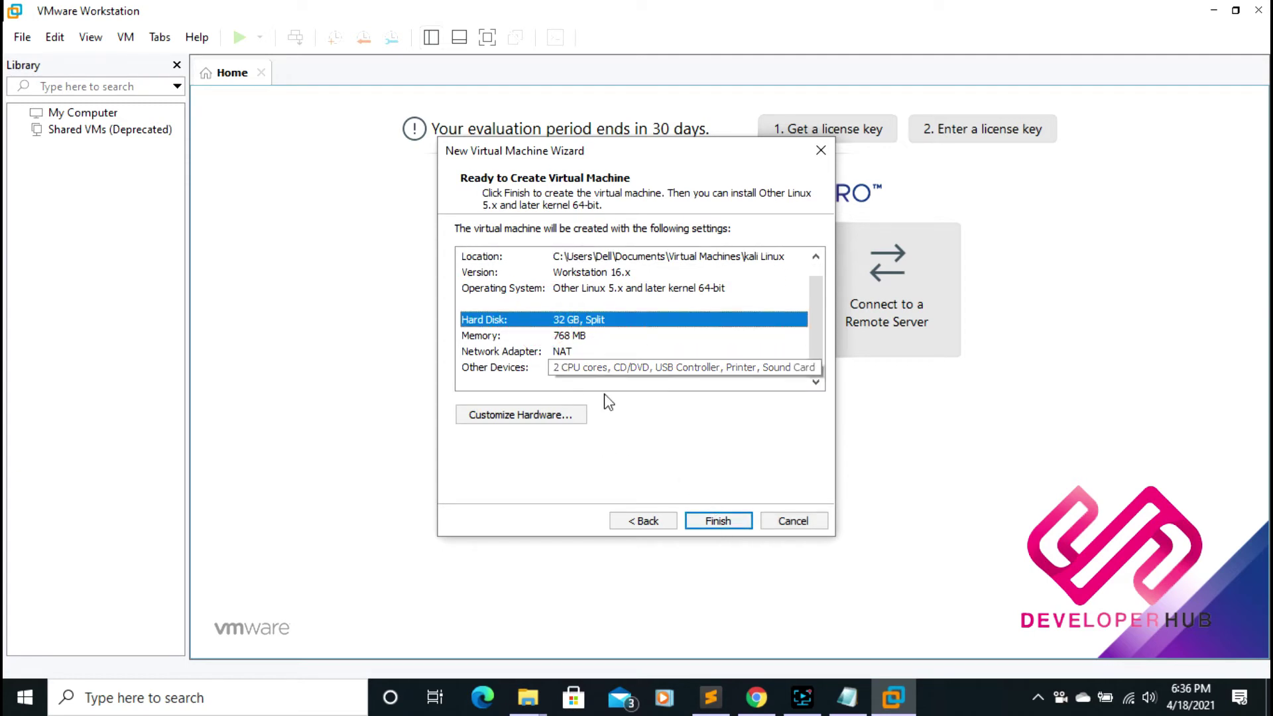
pyautogui.click(567, 418)
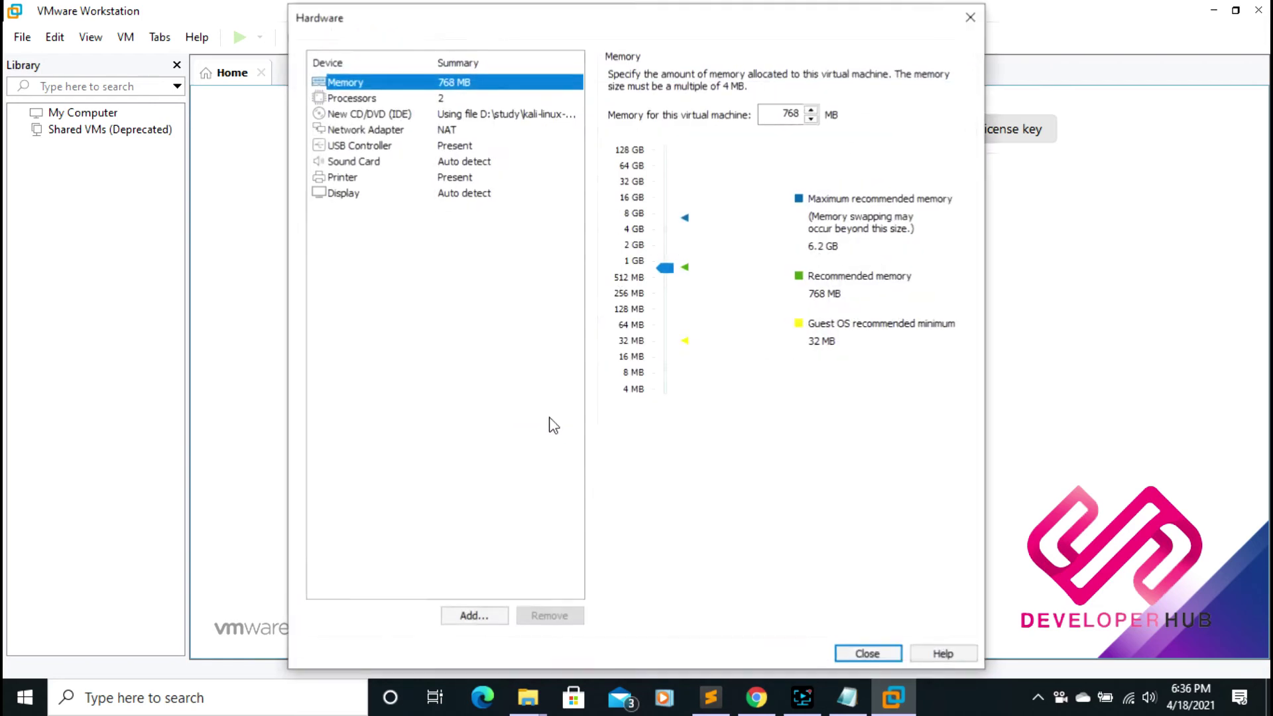
pyautogui.click(661, 268)
pyautogui.moveTo(661, 267); pyautogui.dragTo(663, 246)
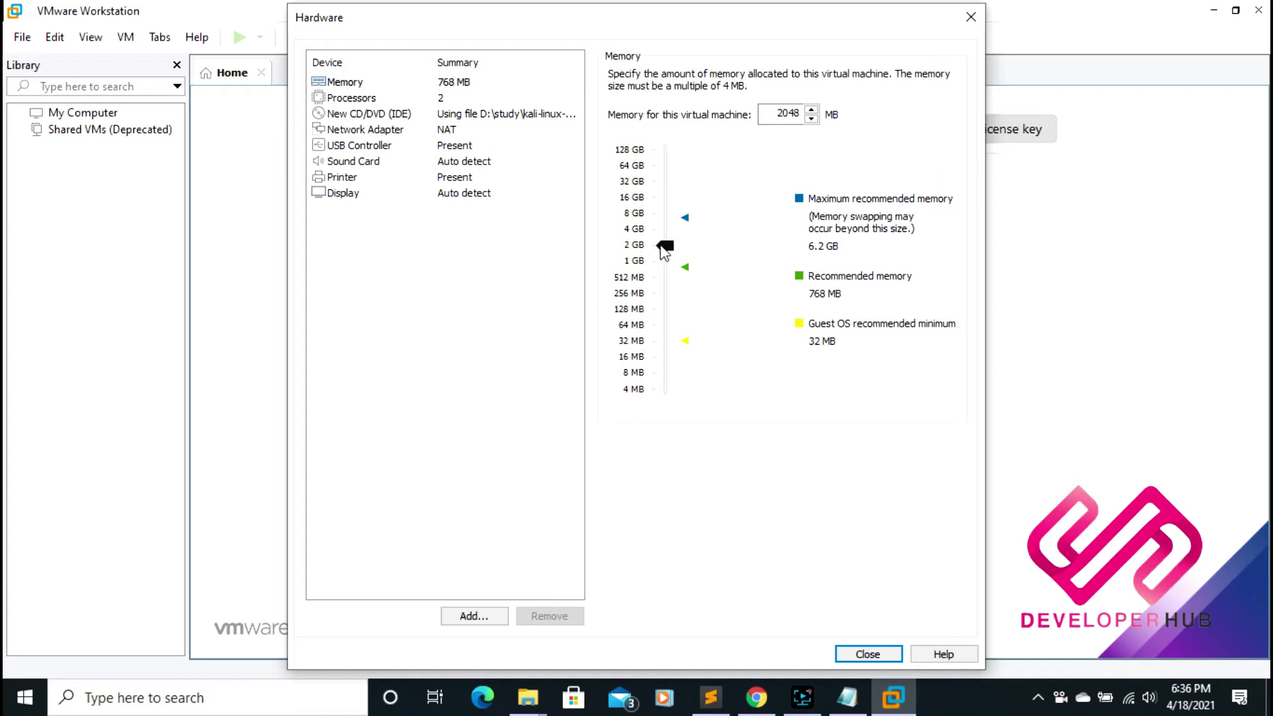
# - Enable Accelerate 3D graphics for the display and limit the graphics memory to 1 GB
pyautogui.click(358, 194)
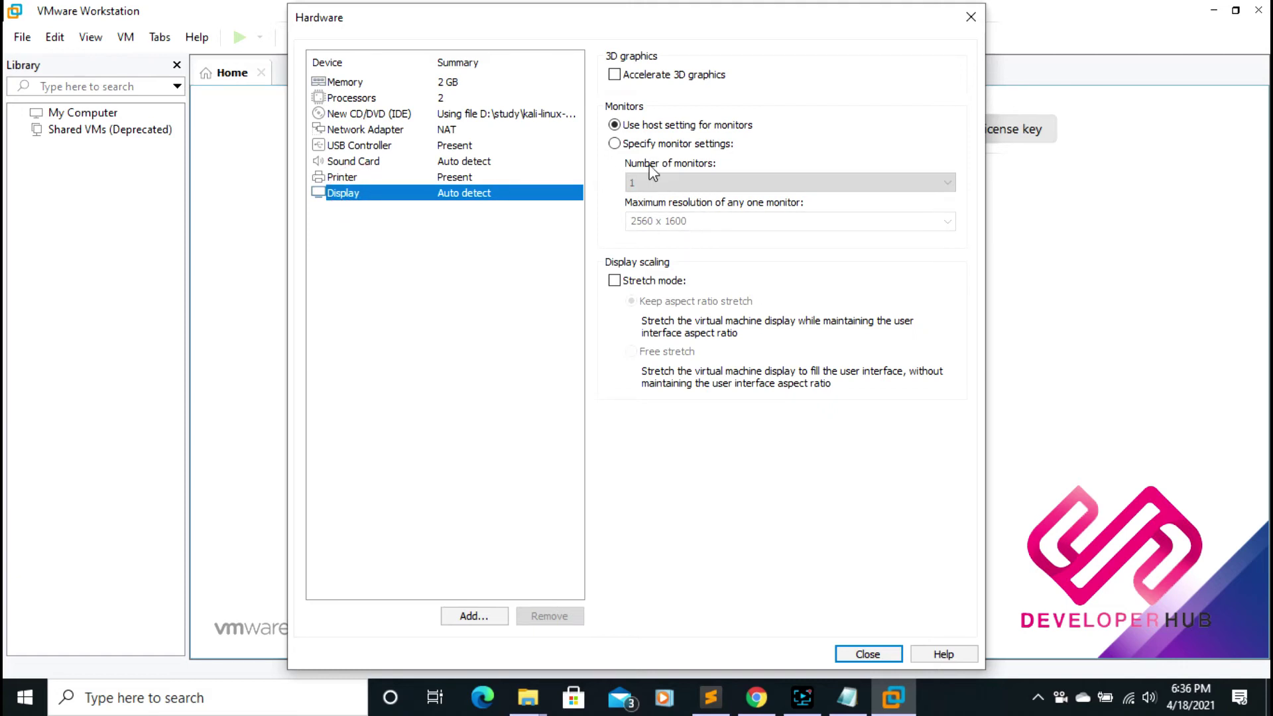
pyautogui.click(623, 74)
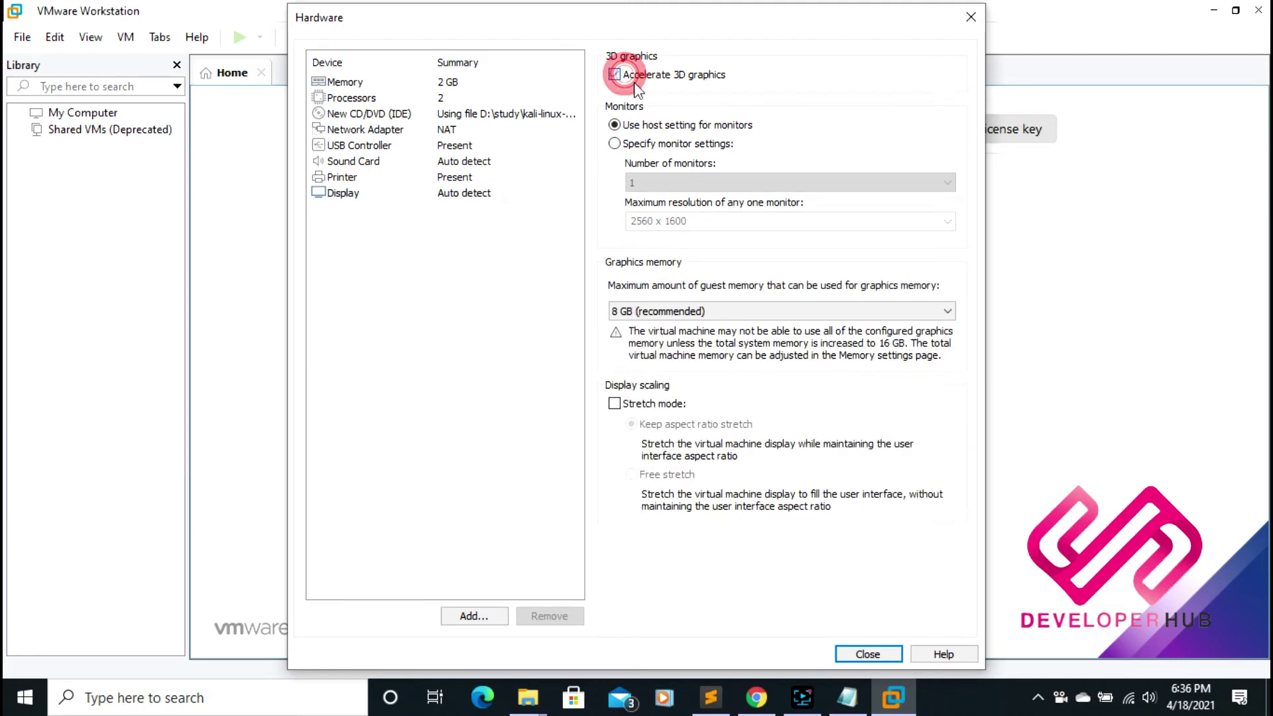
pyautogui.click(684, 312)
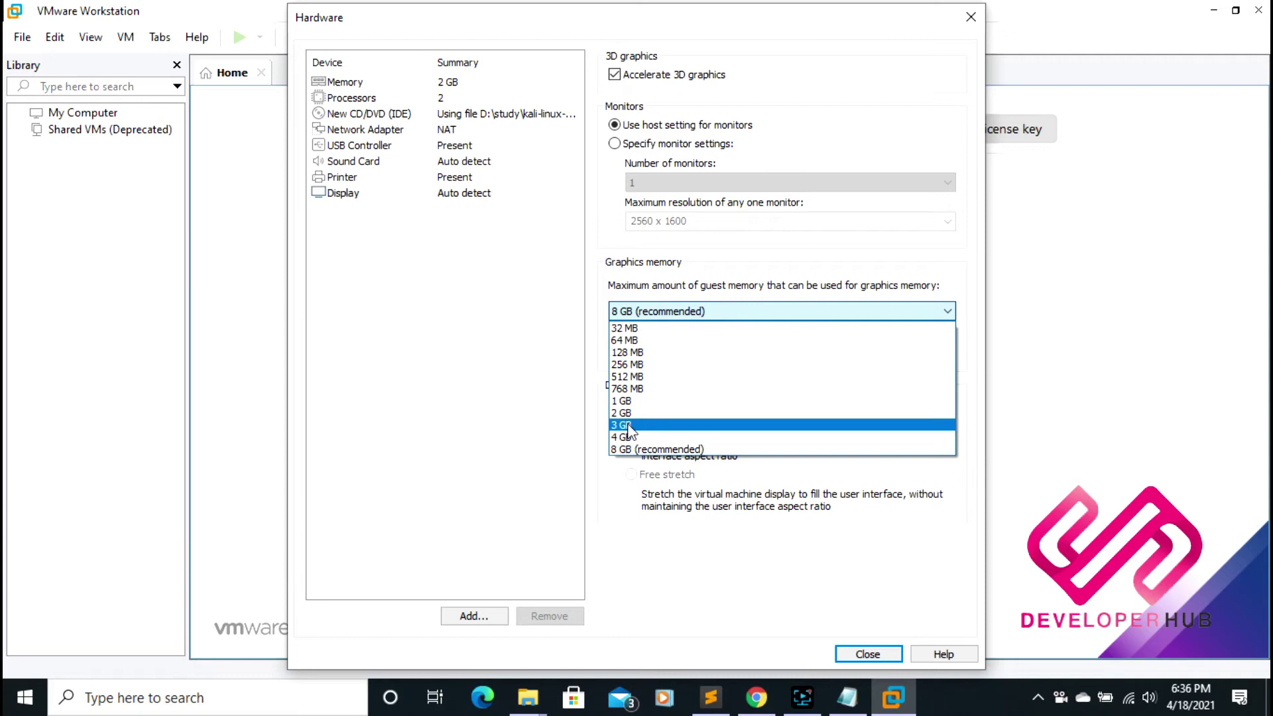
pyautogui.click(622, 400)
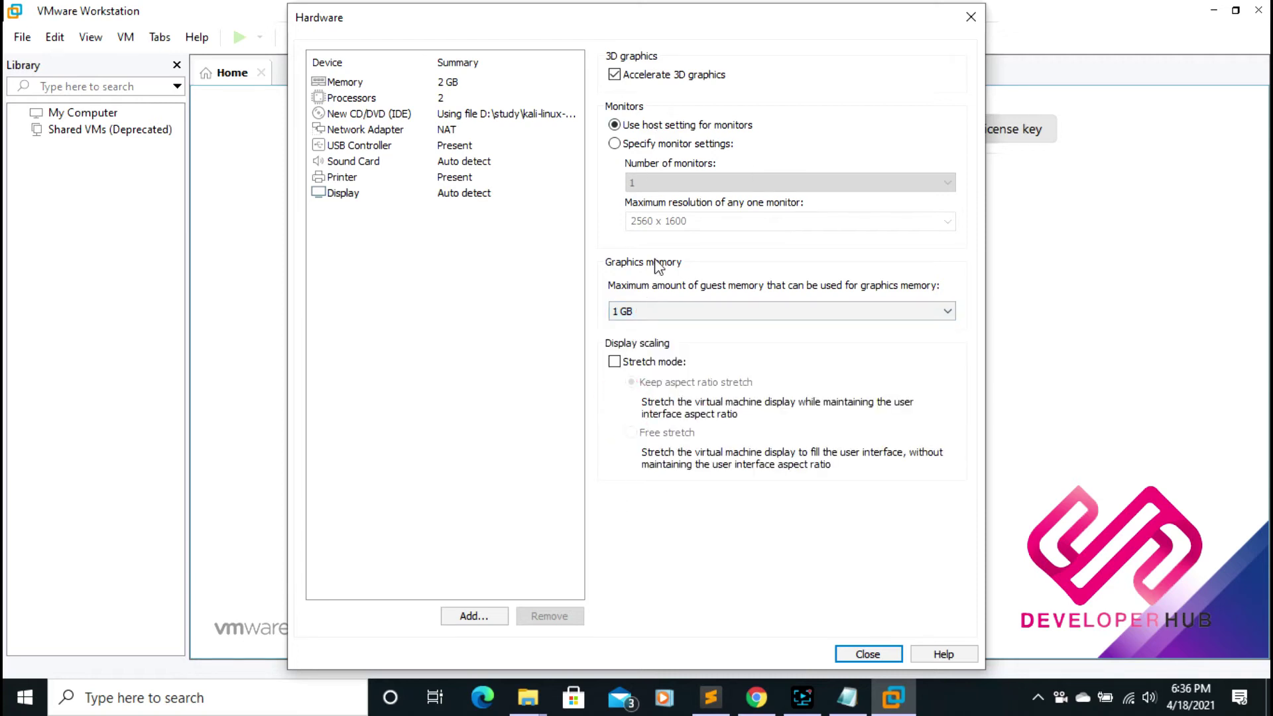
# - Enable showing all USB input devices, set the network adapter to Host-only, and close the hardware settings
pyautogui.click(358, 146)
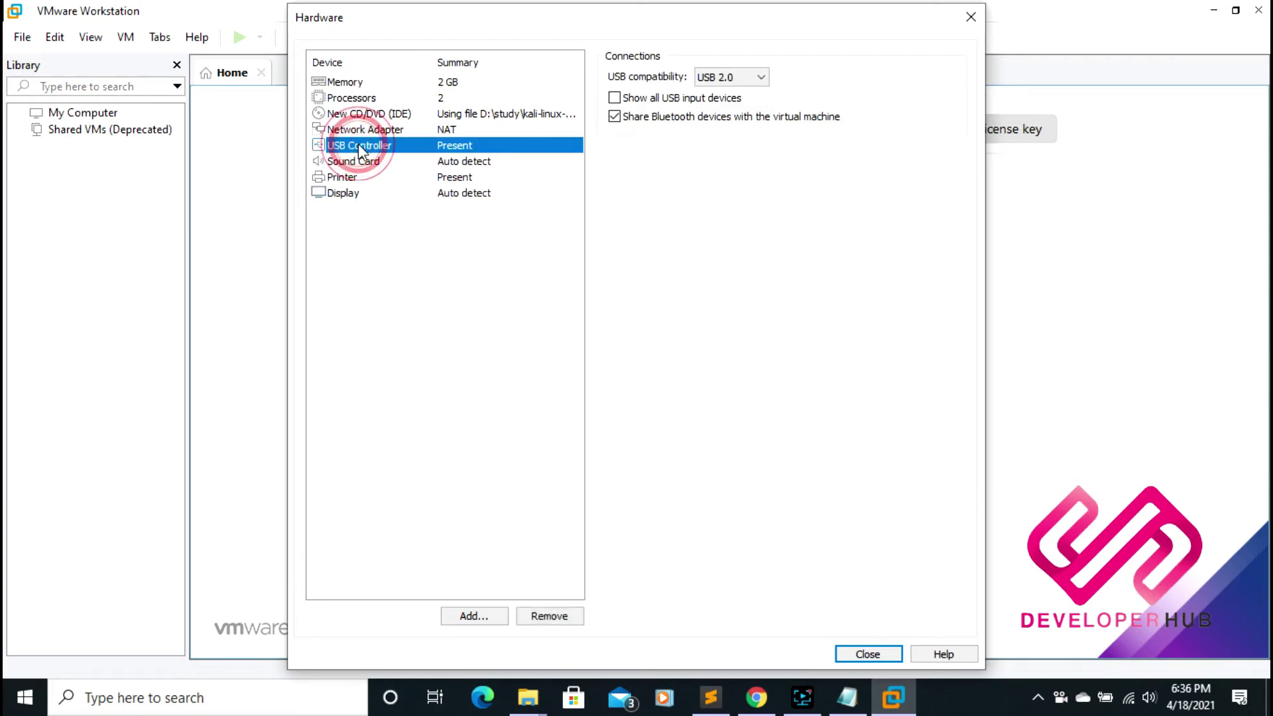
pyautogui.click(614, 98)
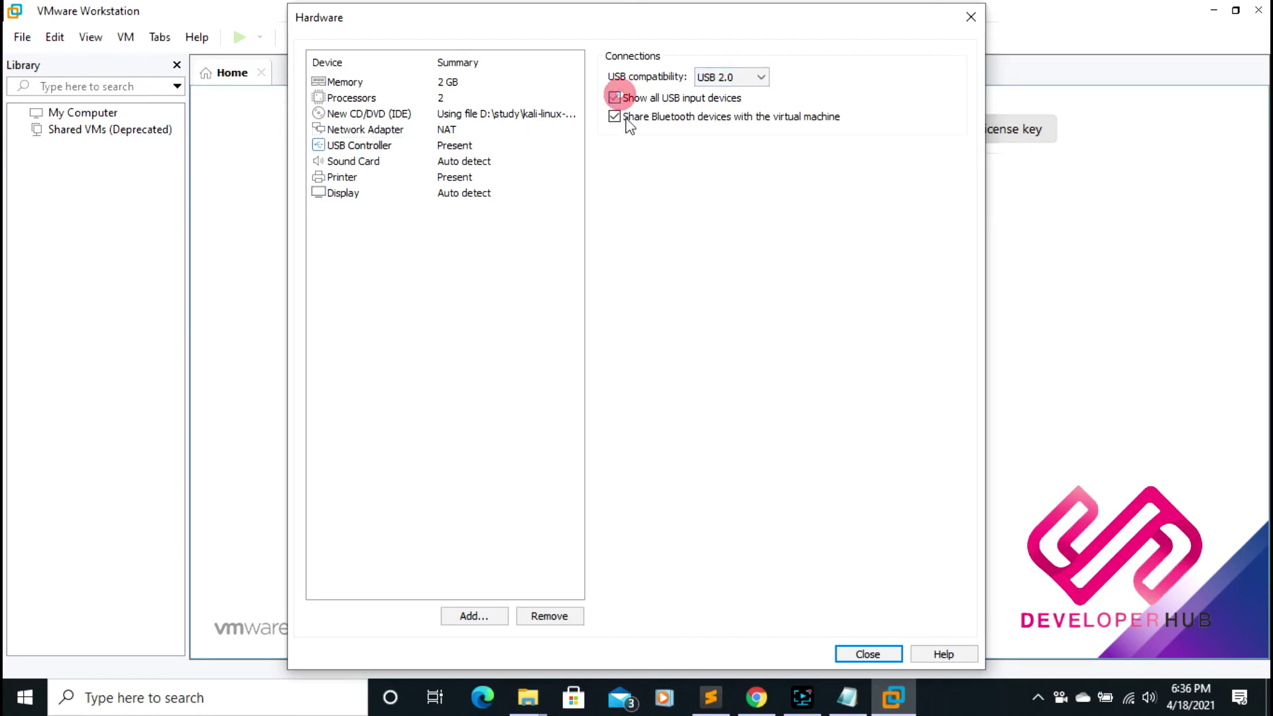
pyautogui.click(367, 129)
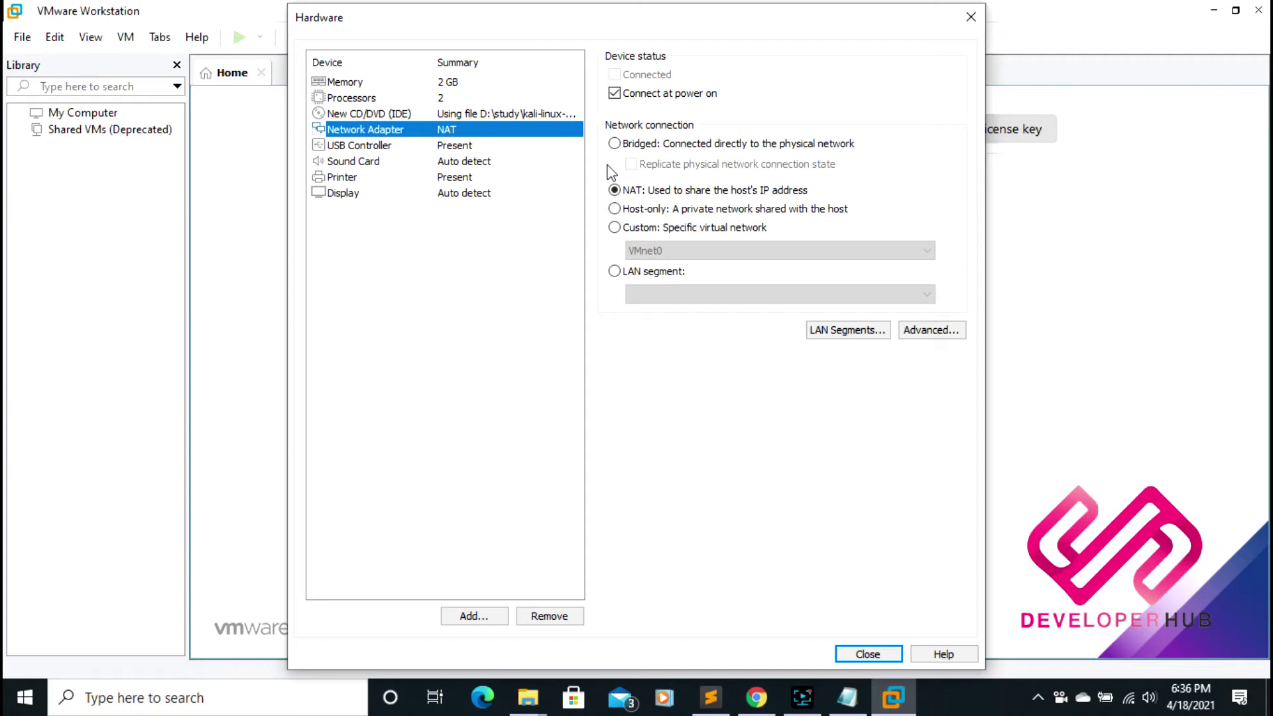
pyautogui.click(614, 209)
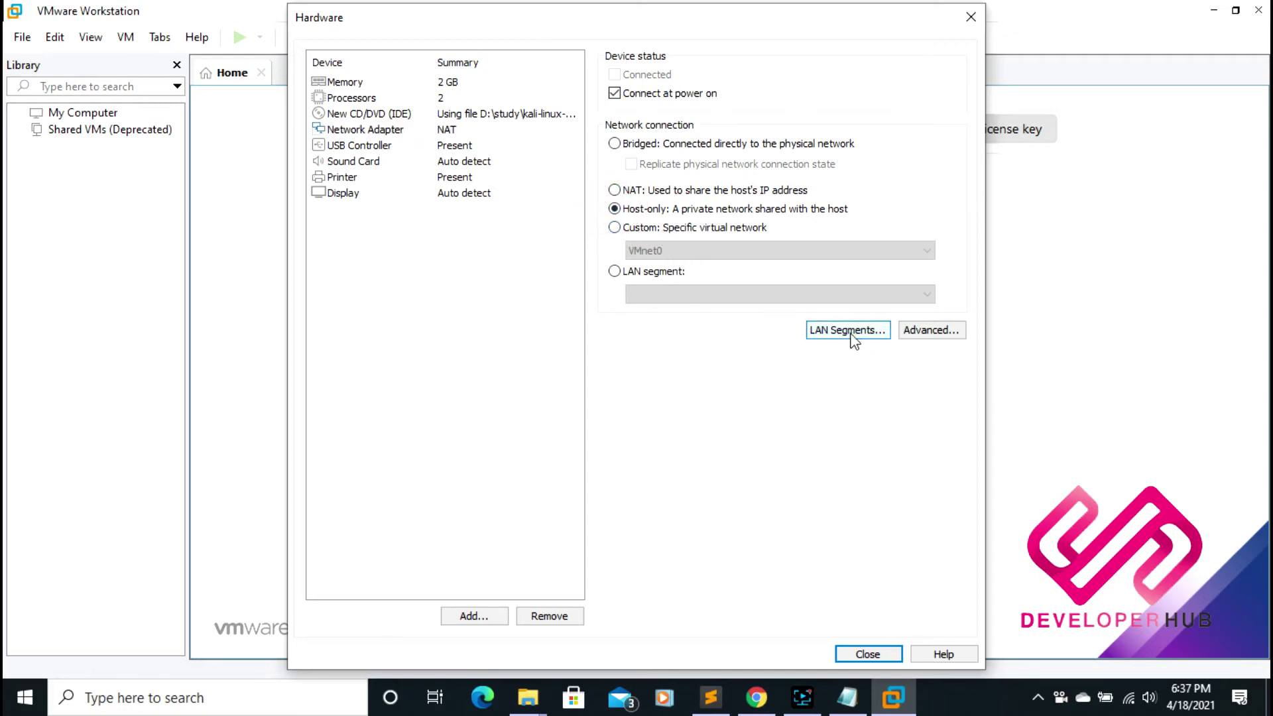
pyautogui.click(859, 650)
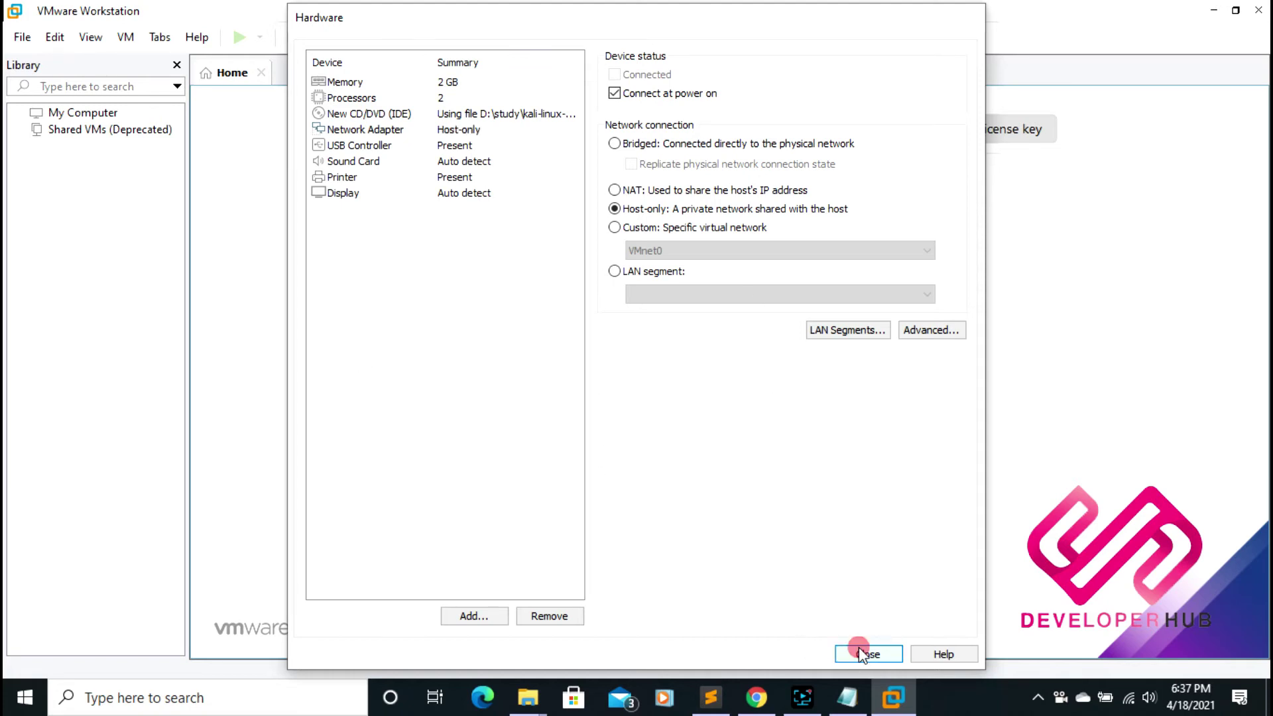
# - Finish creating the kali Linux virtual machine, power it on, and dismiss the guest installation hint
pyautogui.click(732, 521)
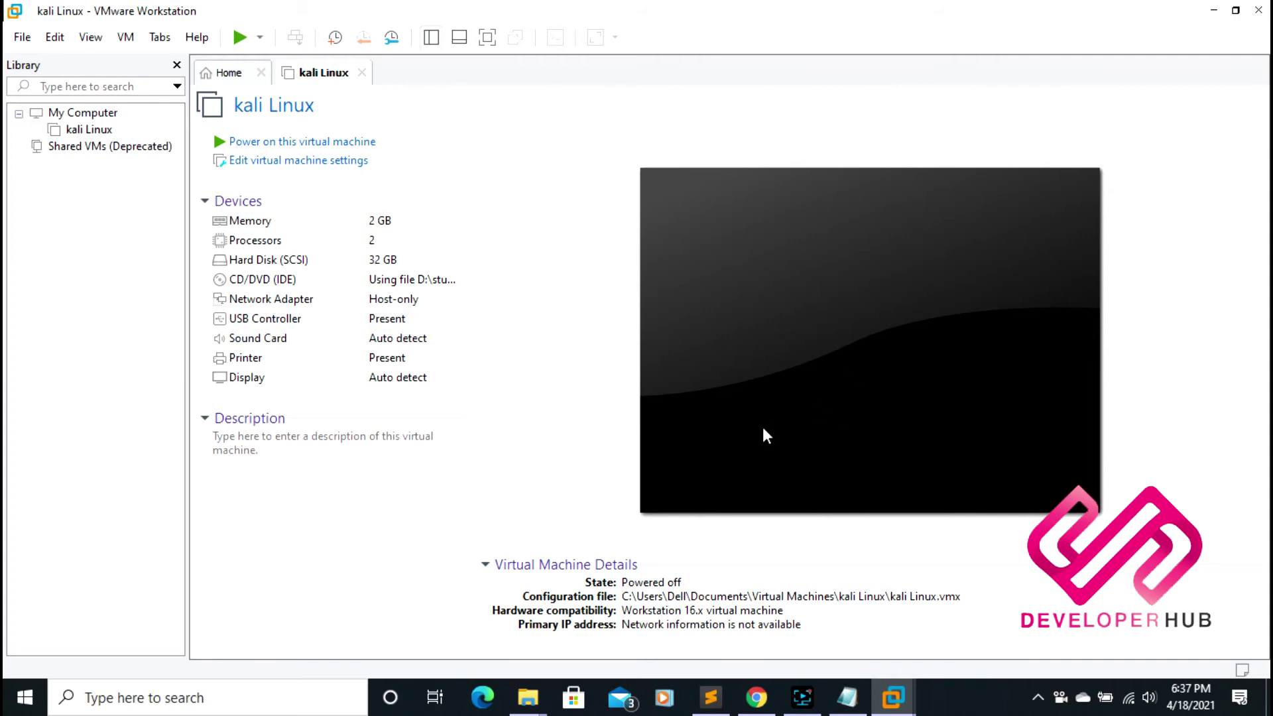
pyautogui.click(246, 146)
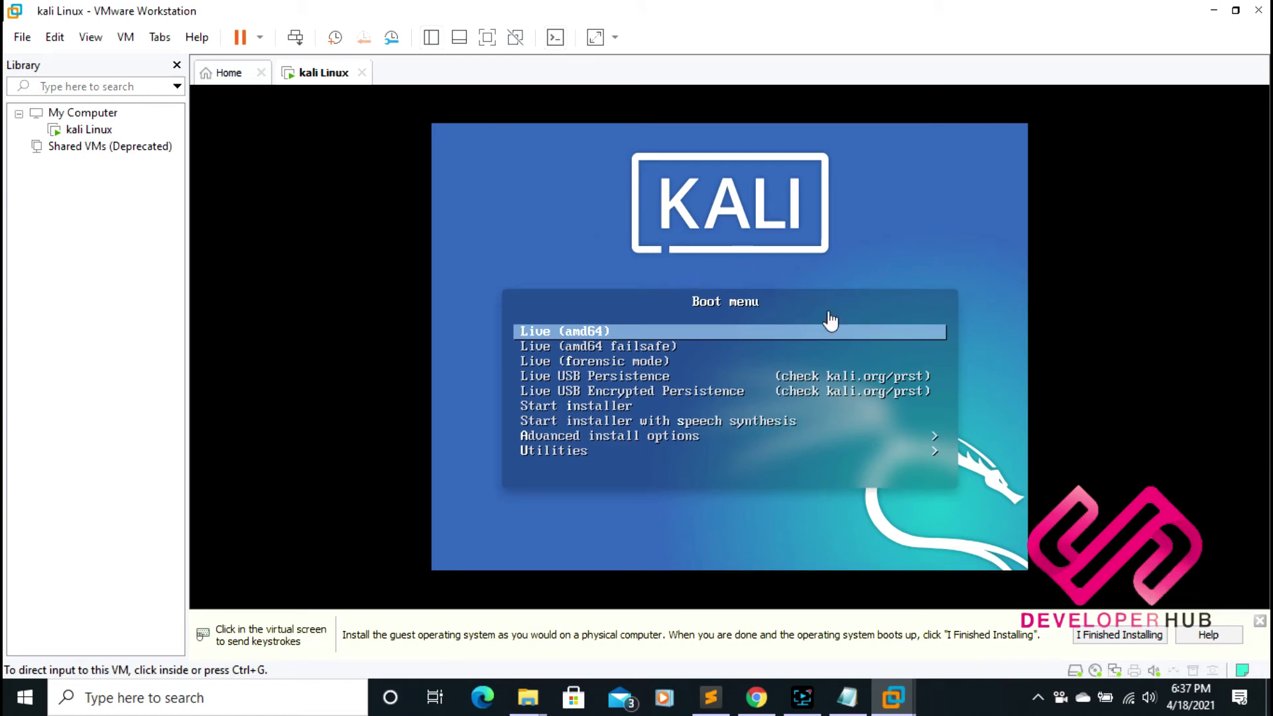
pyautogui.click(1261, 623)
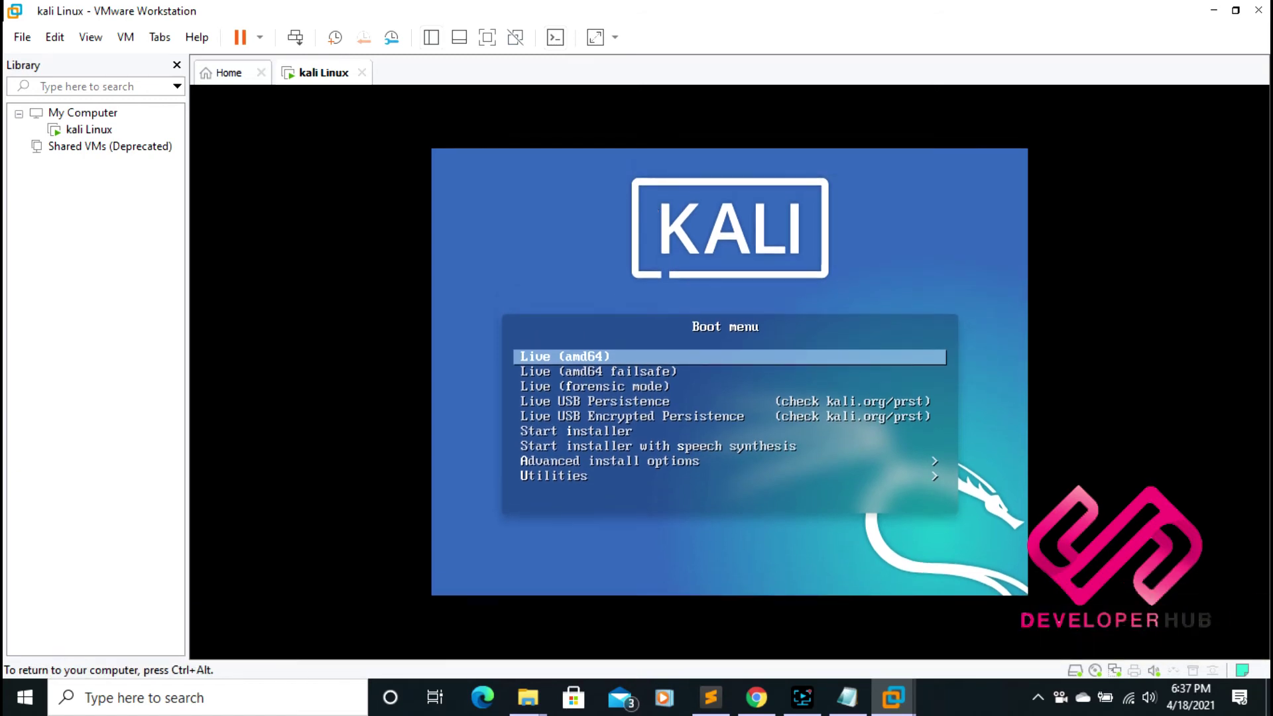
# - Boot the virtual machine with the Live (amd64) entry and show it in full screen
pyautogui.press('Down')
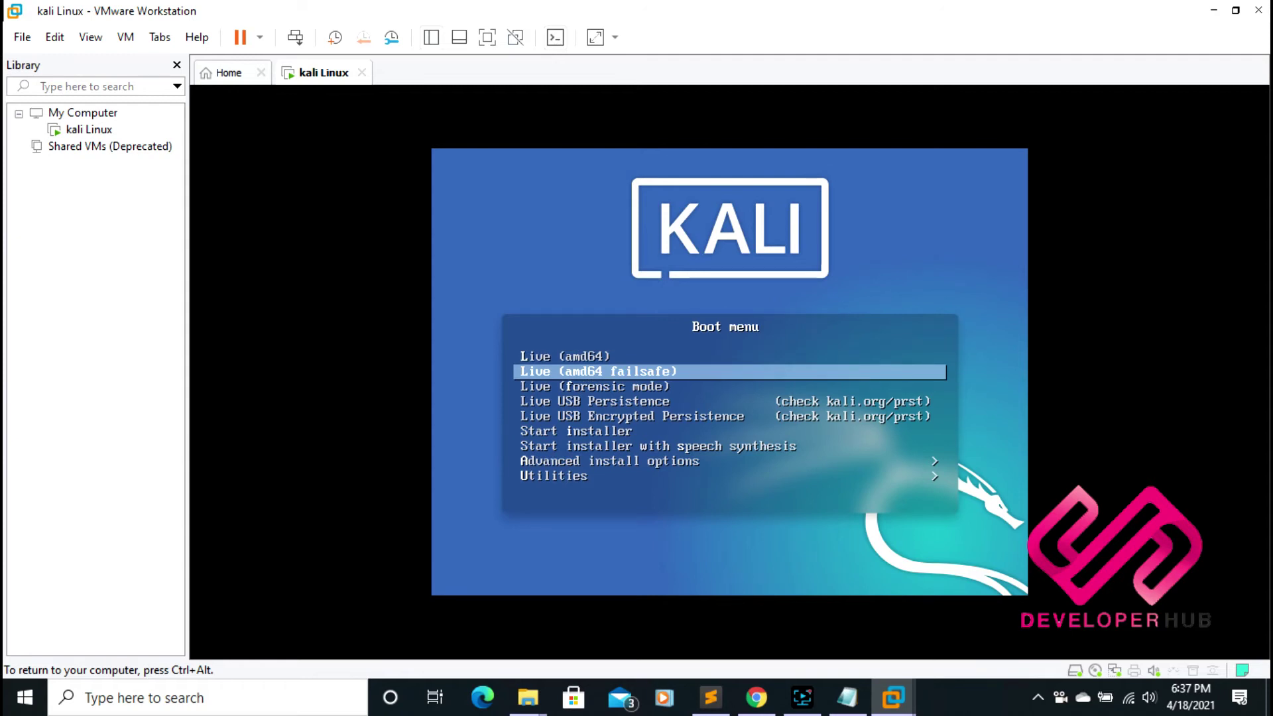
pyautogui.press('Up')
pyautogui.press('Return')
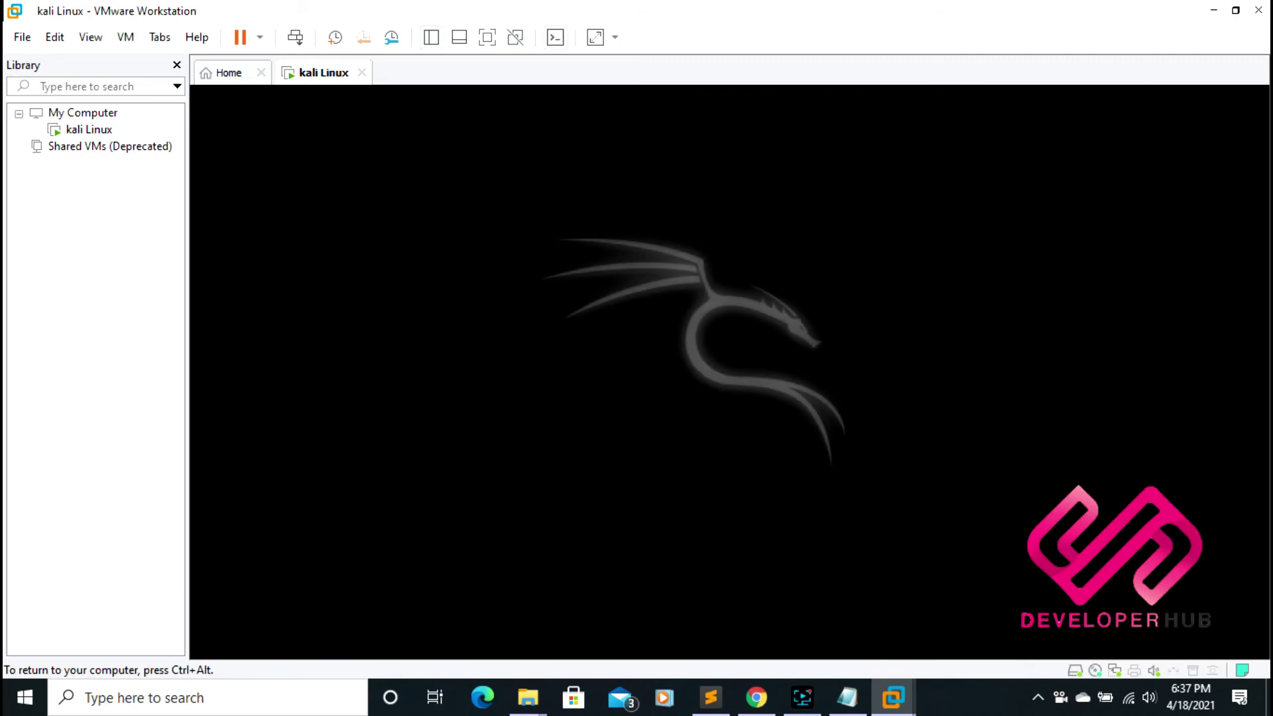
pyautogui.hotkey('ctrl', 'alt')
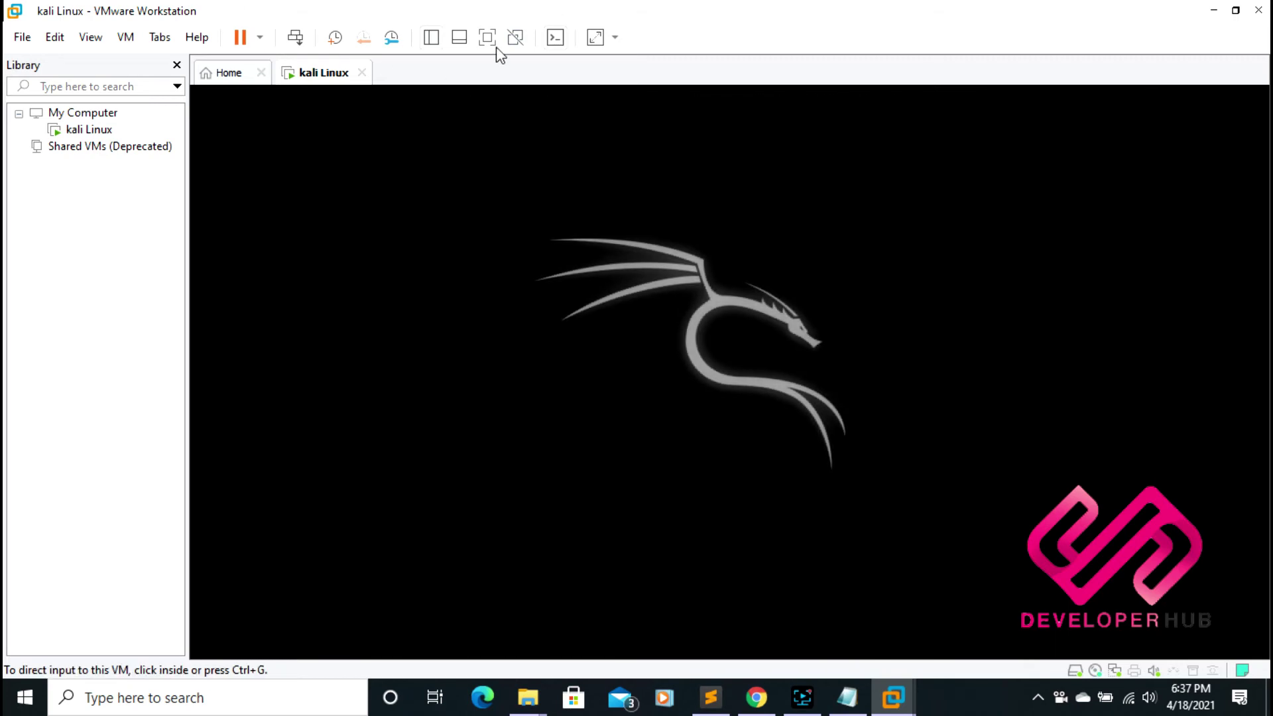
pyautogui.click(488, 39)
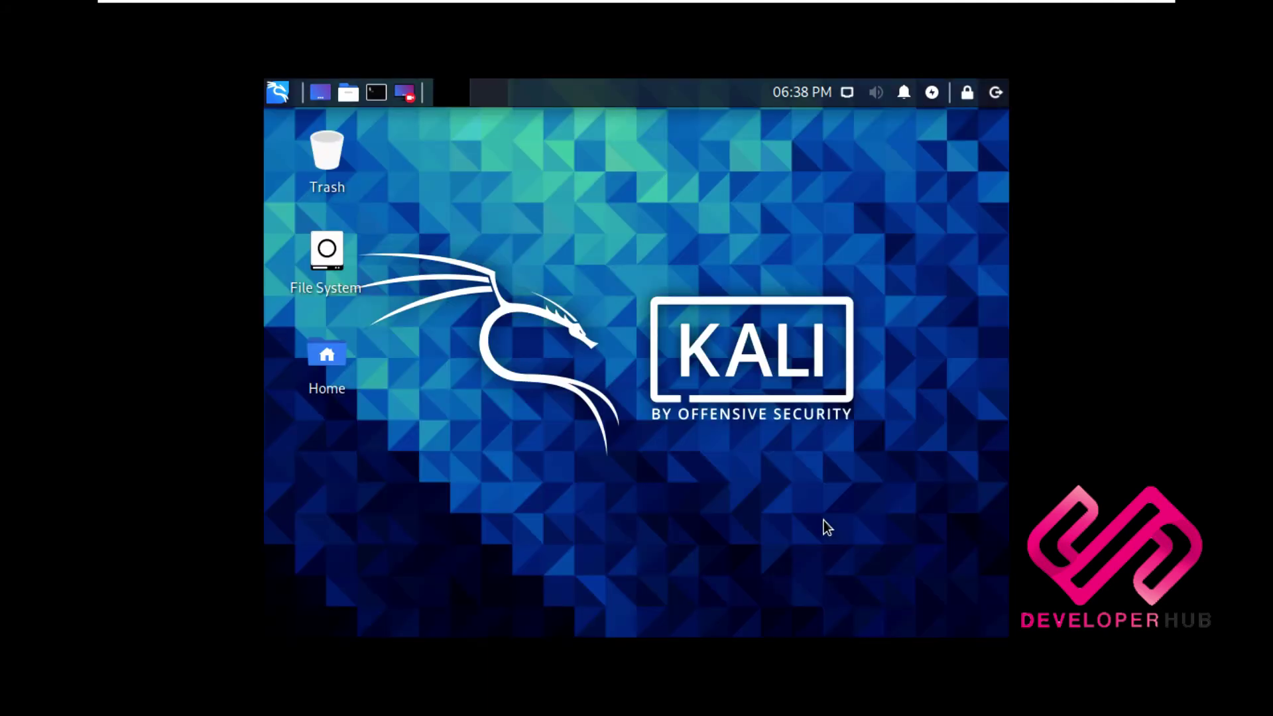
# - Open the Web Browser from the Kali application favorites and look through the Kali Linux home page
pyautogui.rightClick(486, 220)
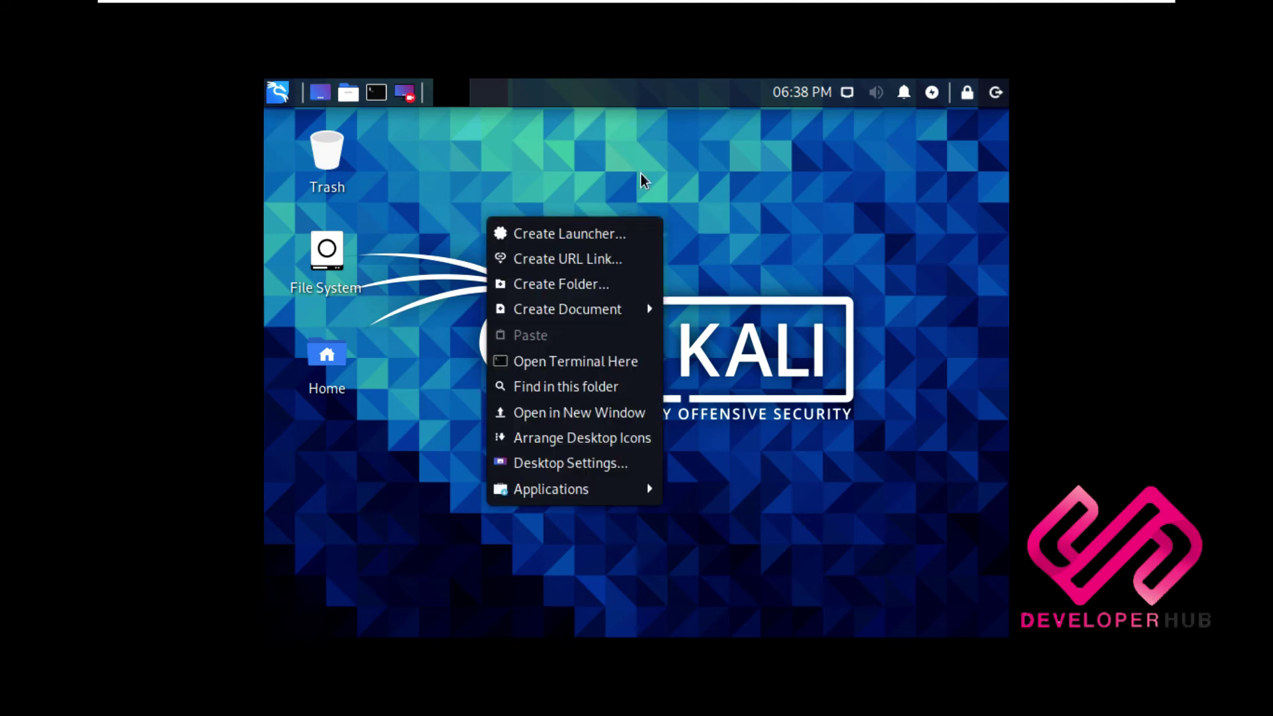
pyautogui.click(838, 171)
pyautogui.click(279, 94)
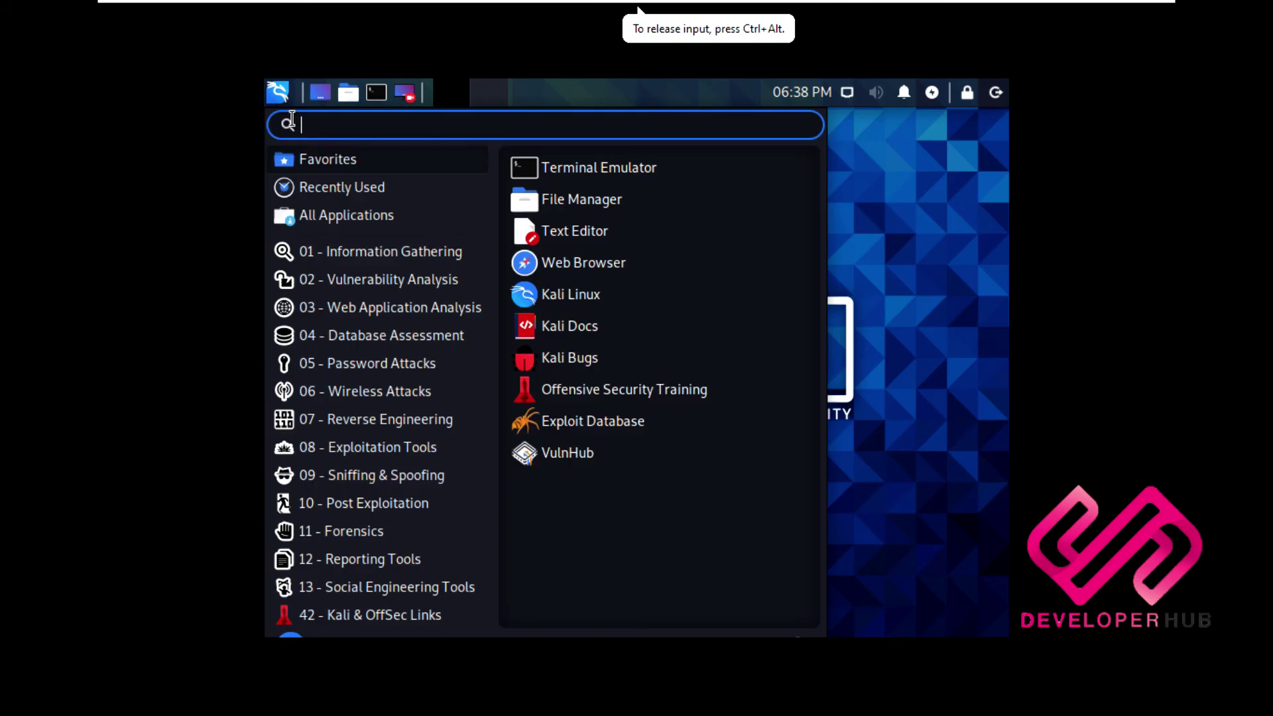
pyautogui.click(567, 265)
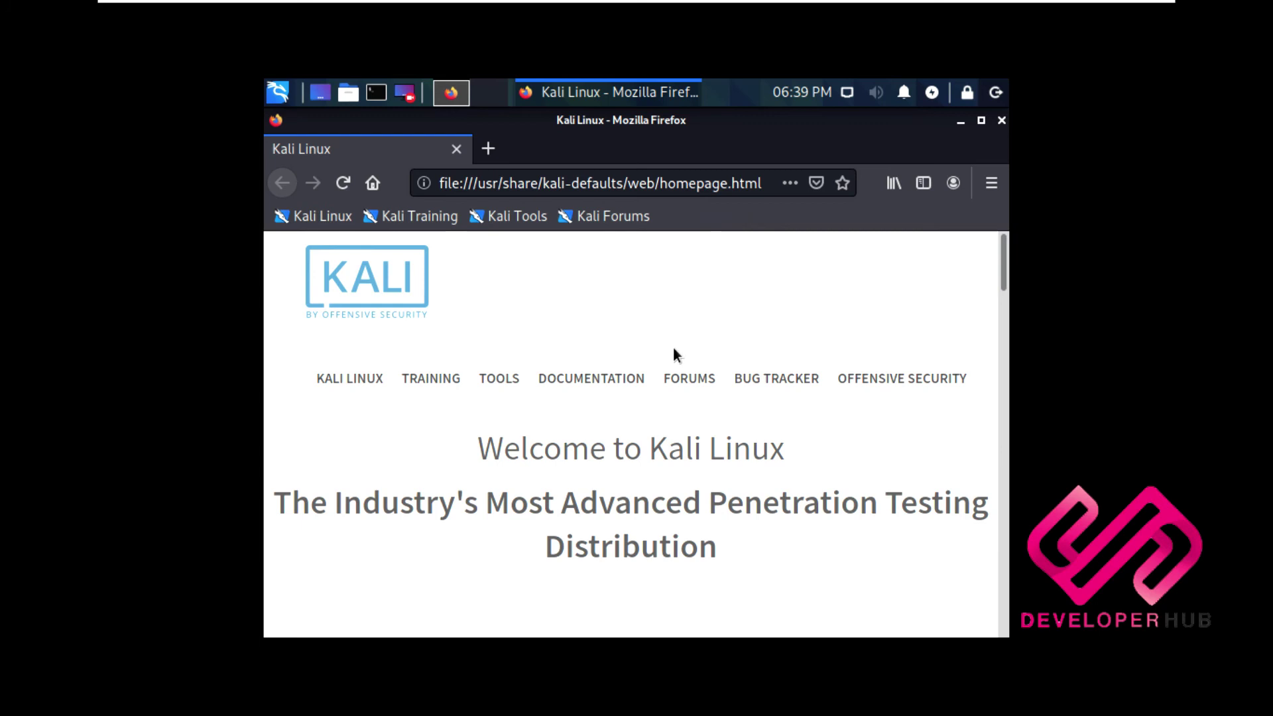
pyautogui.scroll(-5, 672, 345)
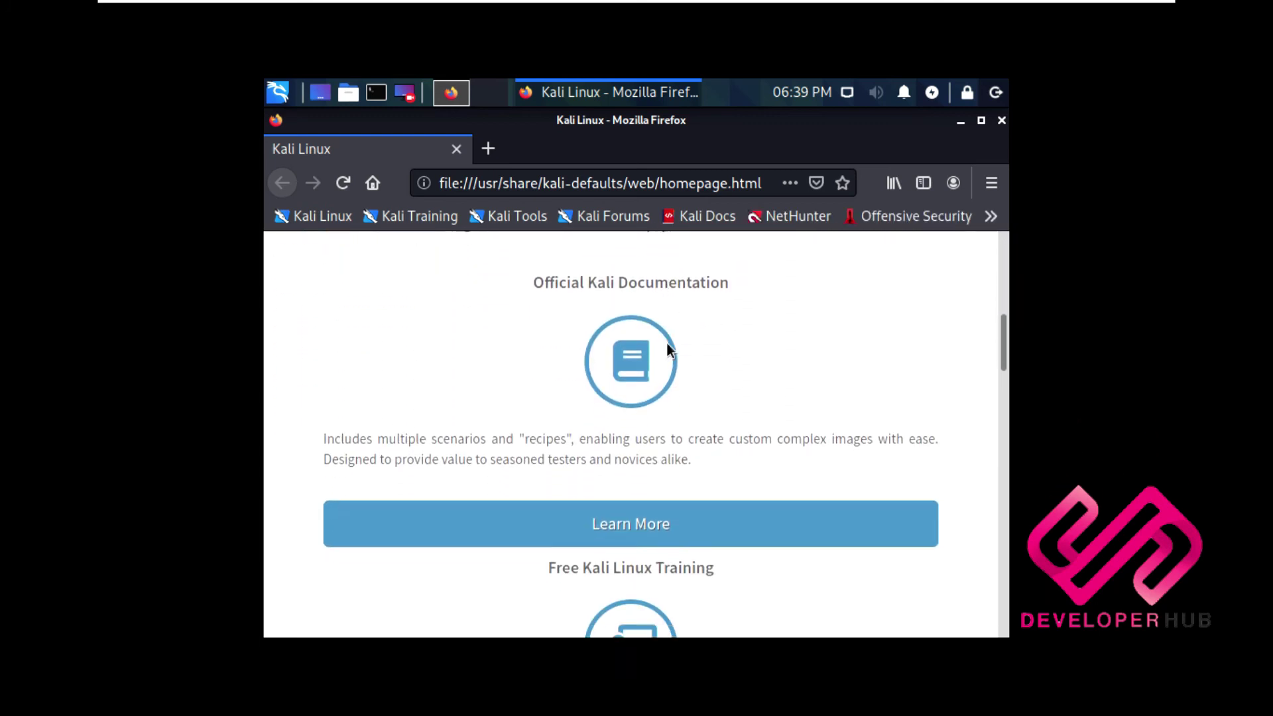
pyautogui.scroll(-2, 666, 343)
# - Try to load youtube.com from the address suggestions while looking over the Kali home page
pyautogui.click(576, 184)
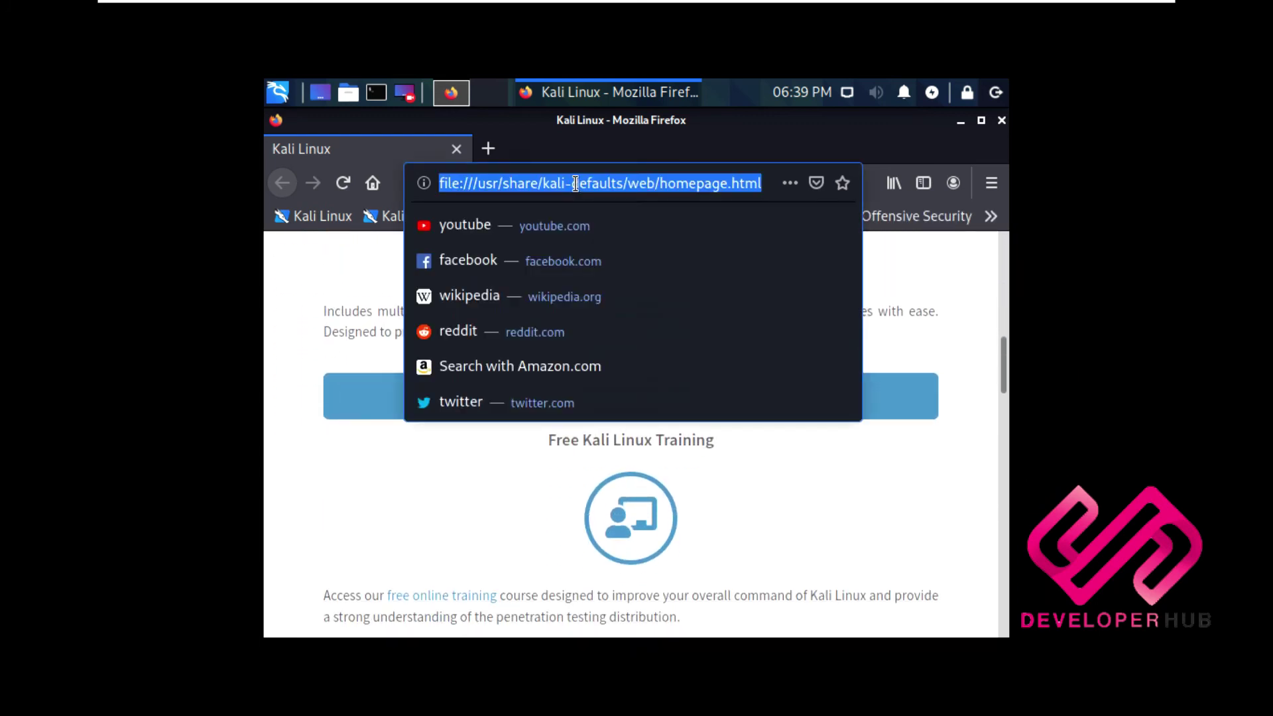
pyautogui.click(571, 224)
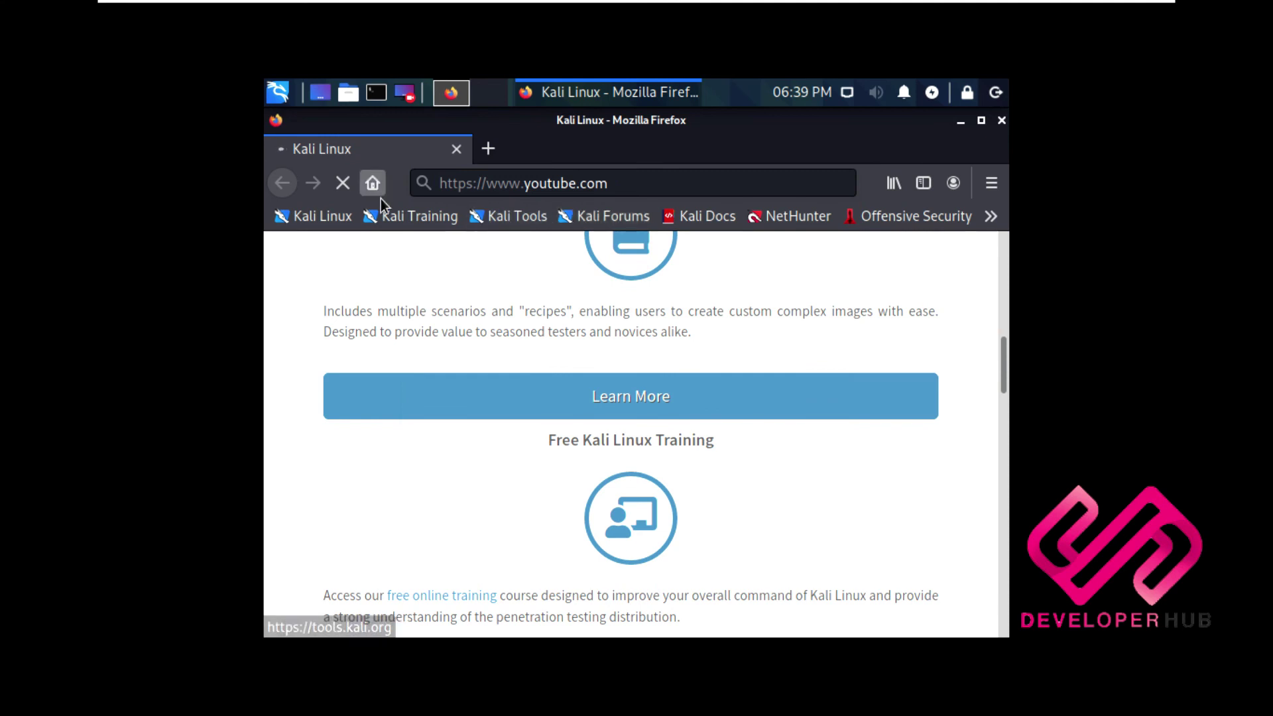
pyautogui.scroll(-5, 612, 297)
pyautogui.scroll(5, 611, 296)
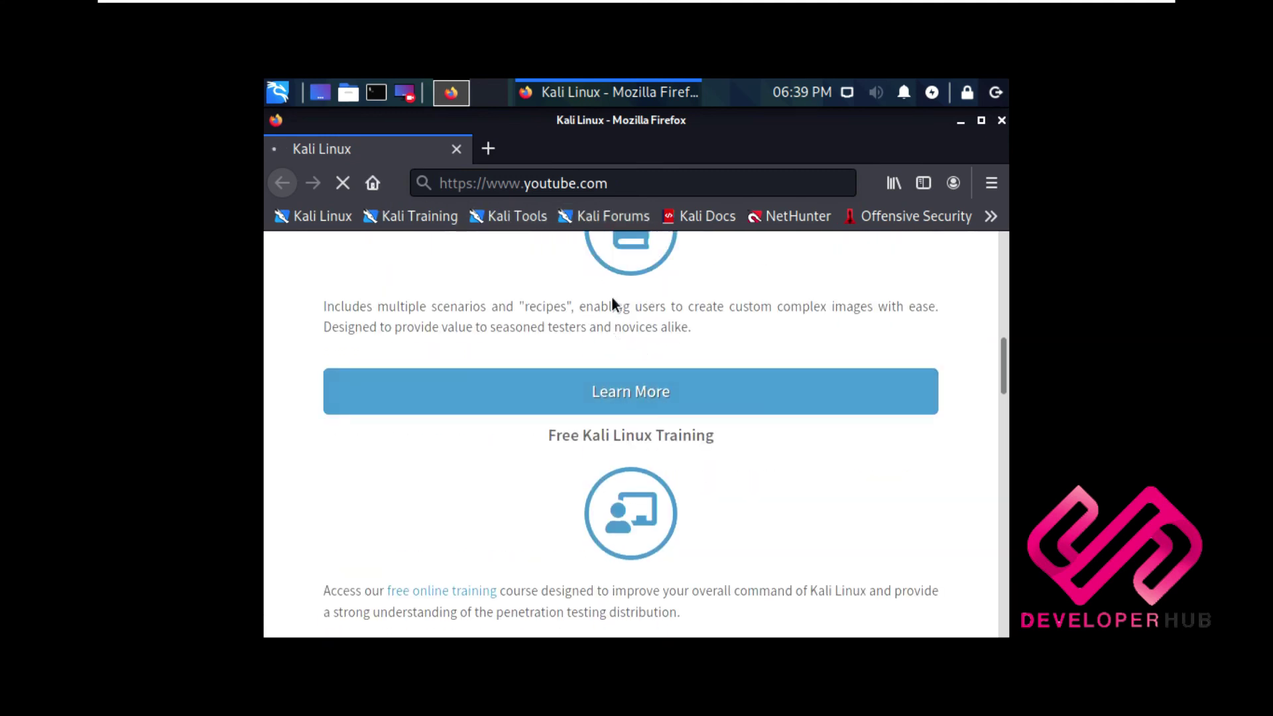
pyautogui.scroll(6, 612, 296)
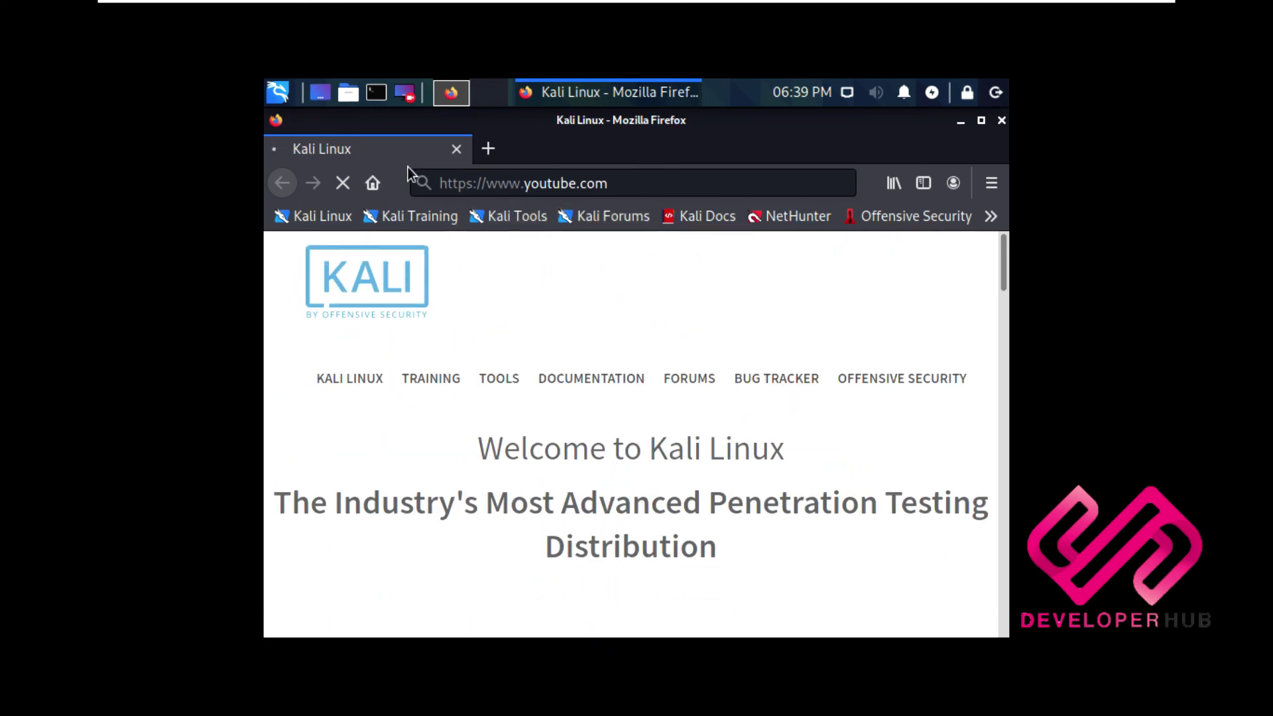
# - Replace the Kali Linux tab with a new blank tab and close the browser, returning to the Kali desktop
pyautogui.click(487, 150)
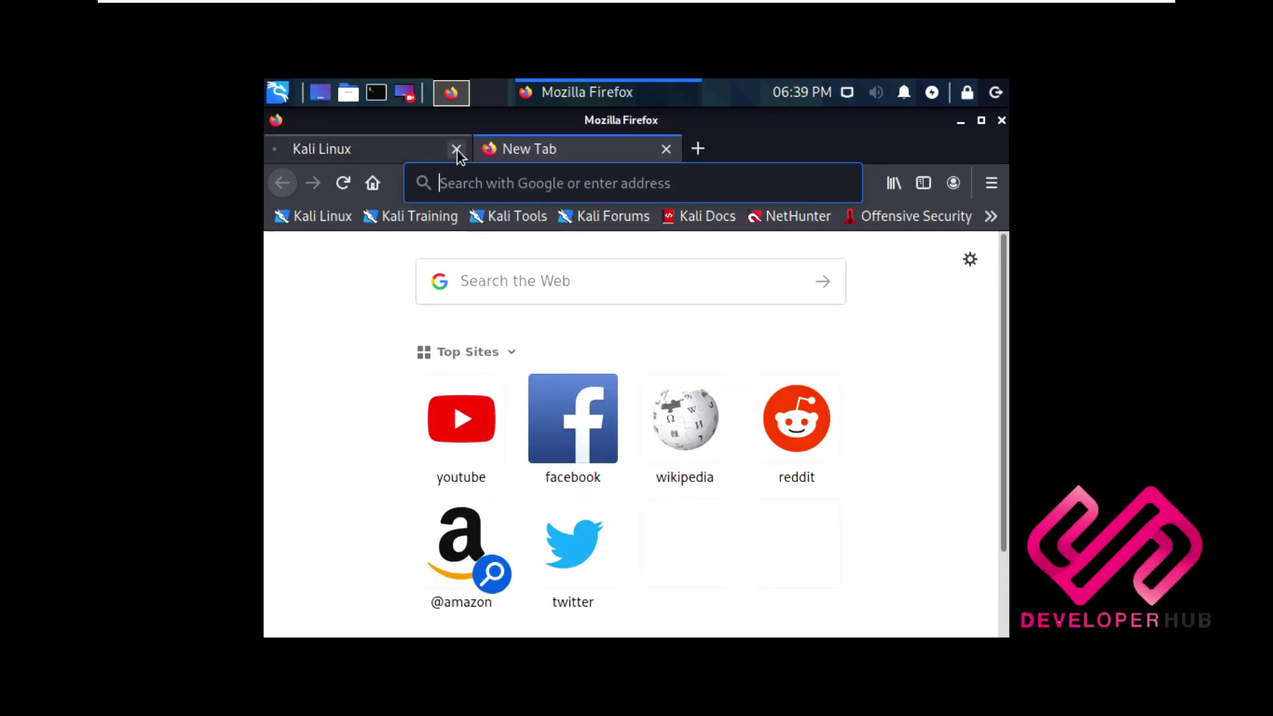
pyautogui.click(457, 149)
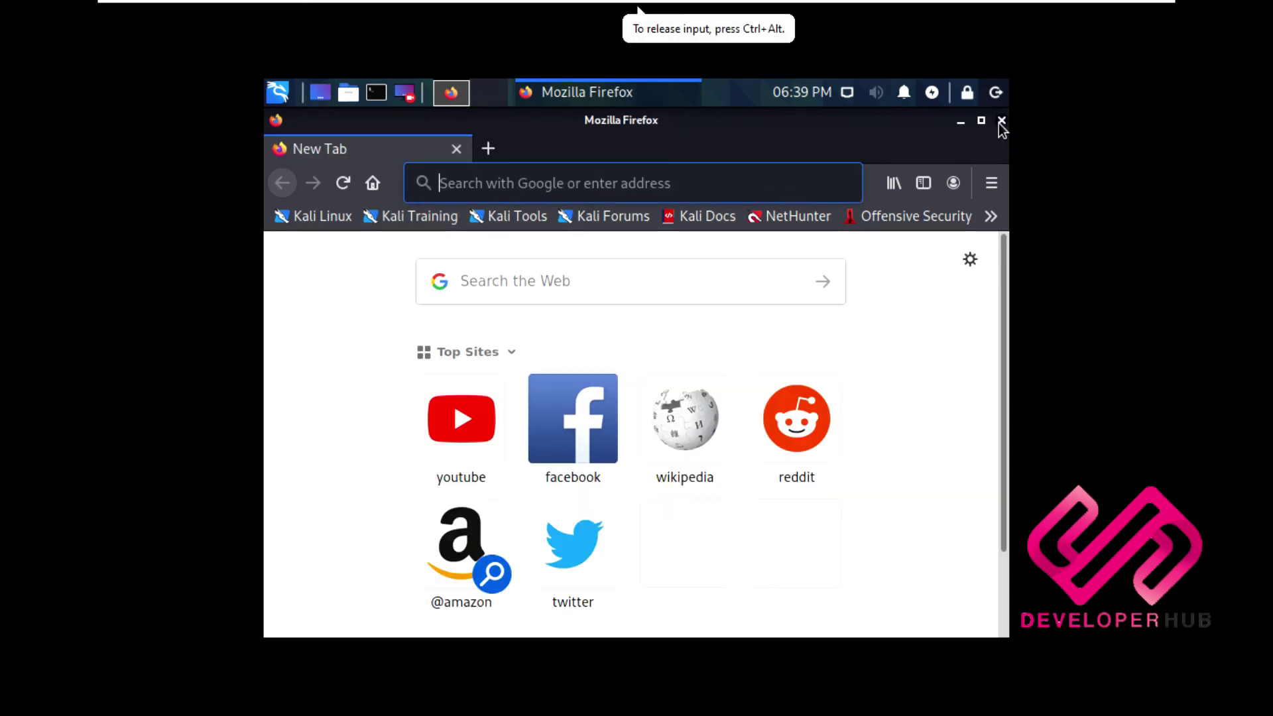
pyautogui.click(1001, 120)
pyautogui.rightClick(428, 132)
pyautogui.click(822, 261)
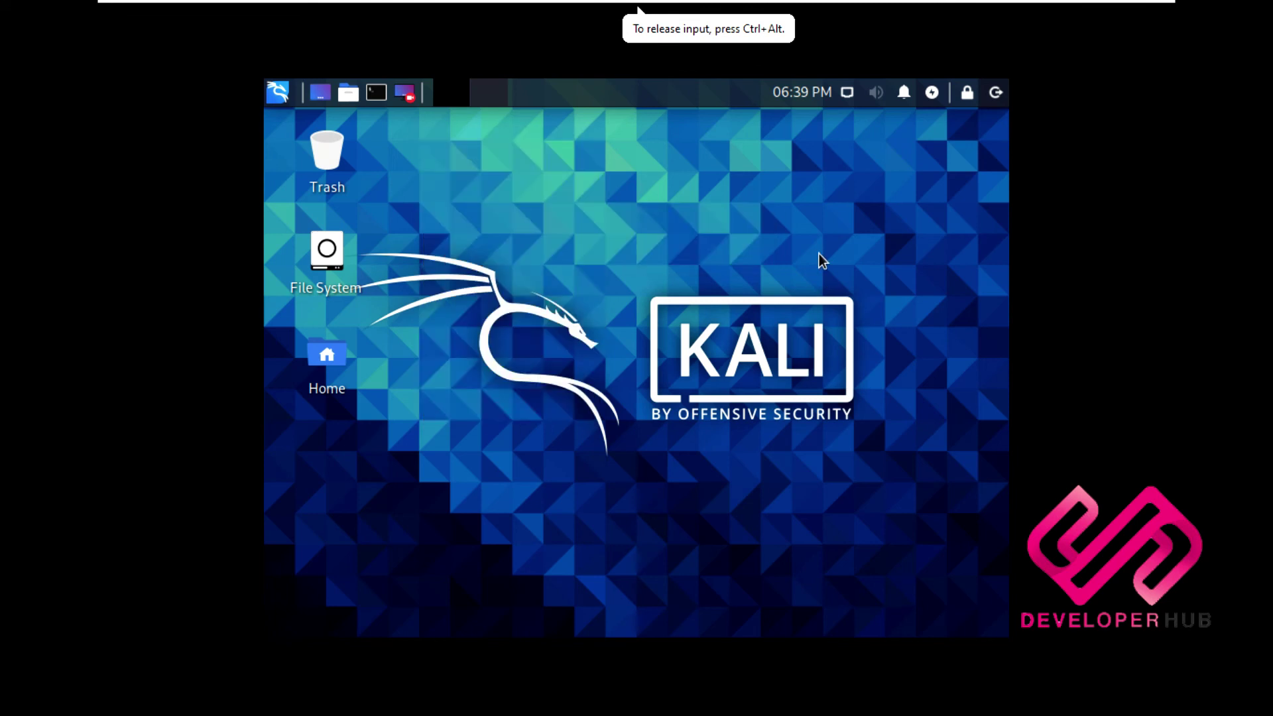
# - Exit the virtual machine's full-screen mode and switch to the Notepad notes, placing the cursor on the line below the ISO instruction
pyautogui.moveTo(550, 5)
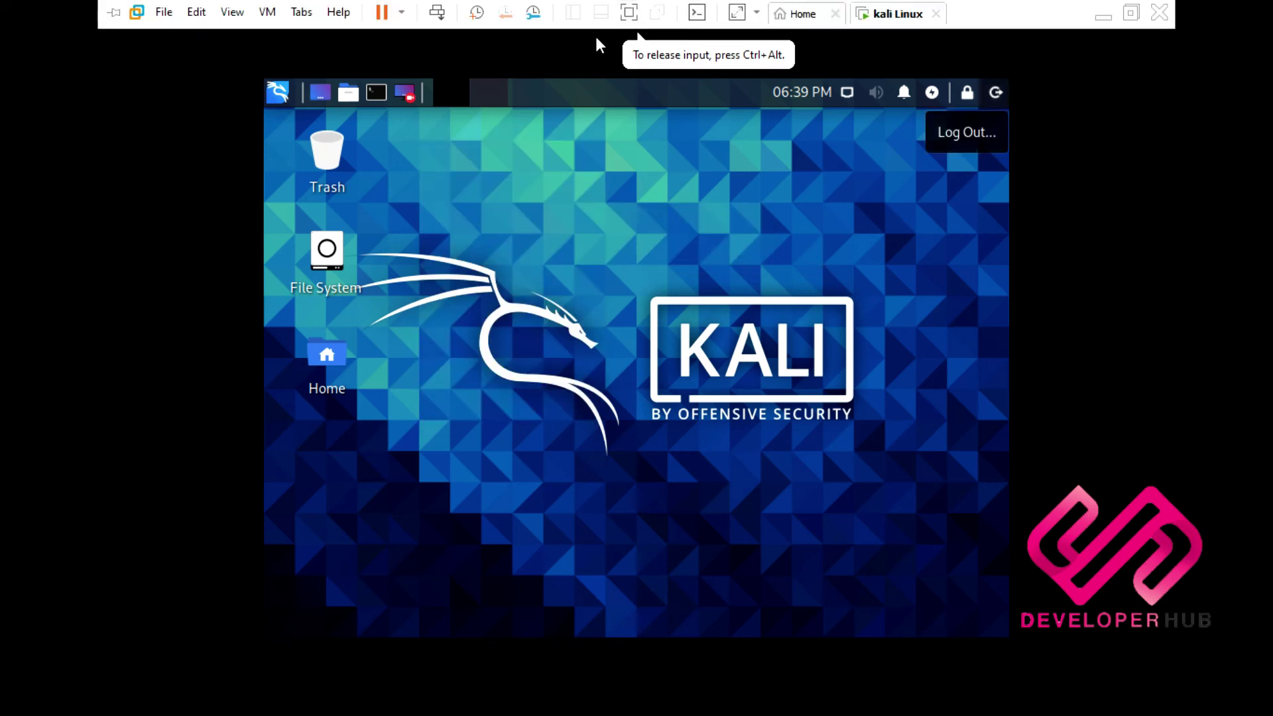
pyautogui.click(631, 14)
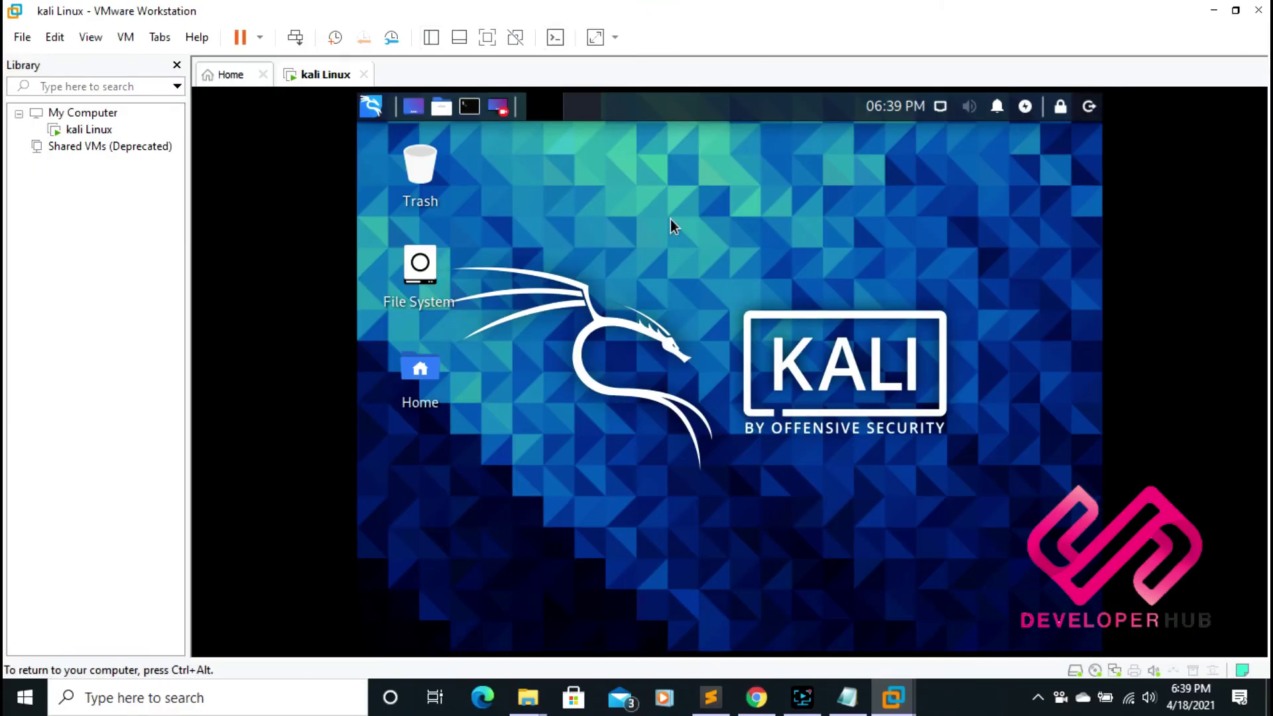
pyautogui.click(848, 698)
pyautogui.click(537, 402)
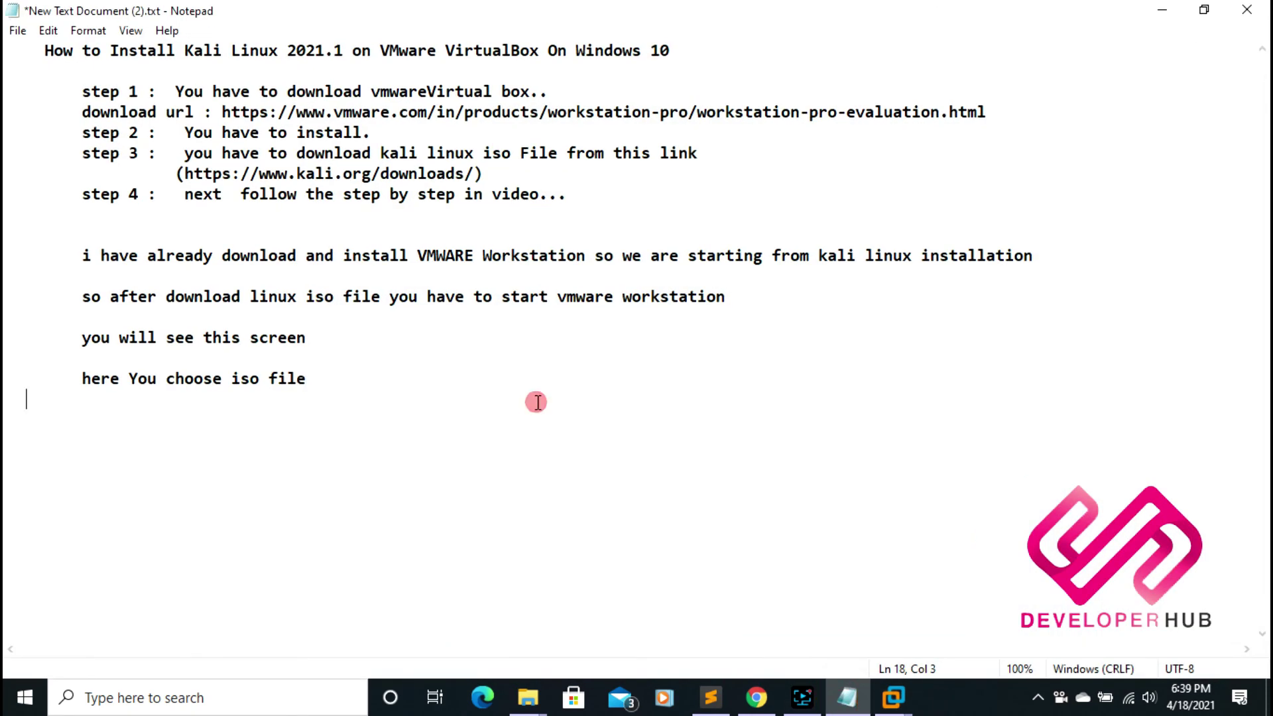
# - Add the lines "Done !" and "Enjoy ! now run any aPPLication" below the installation notes
pyautogui.press('Return')
pyautogui.press('Return')
pyautogui.write('Done !')
pyautogui.press('Return')
pyautogui.write('Enjoy')
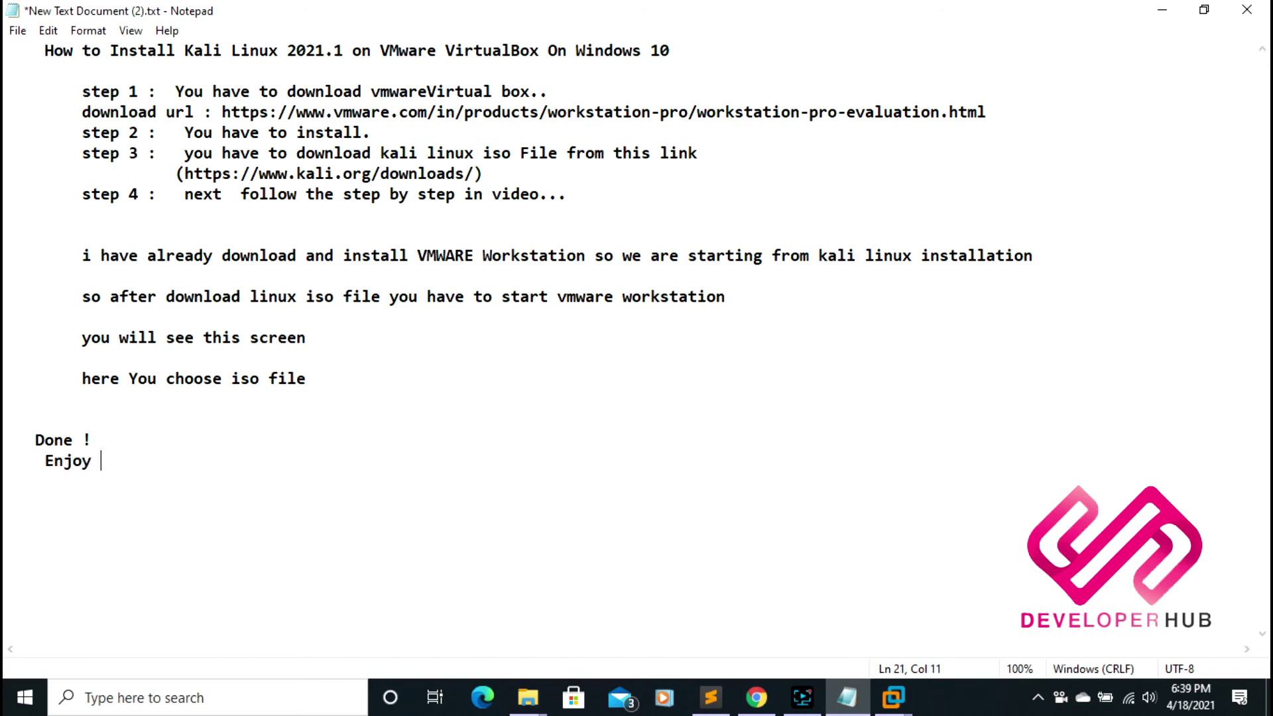
pyautogui.write(' ! now run any thing')
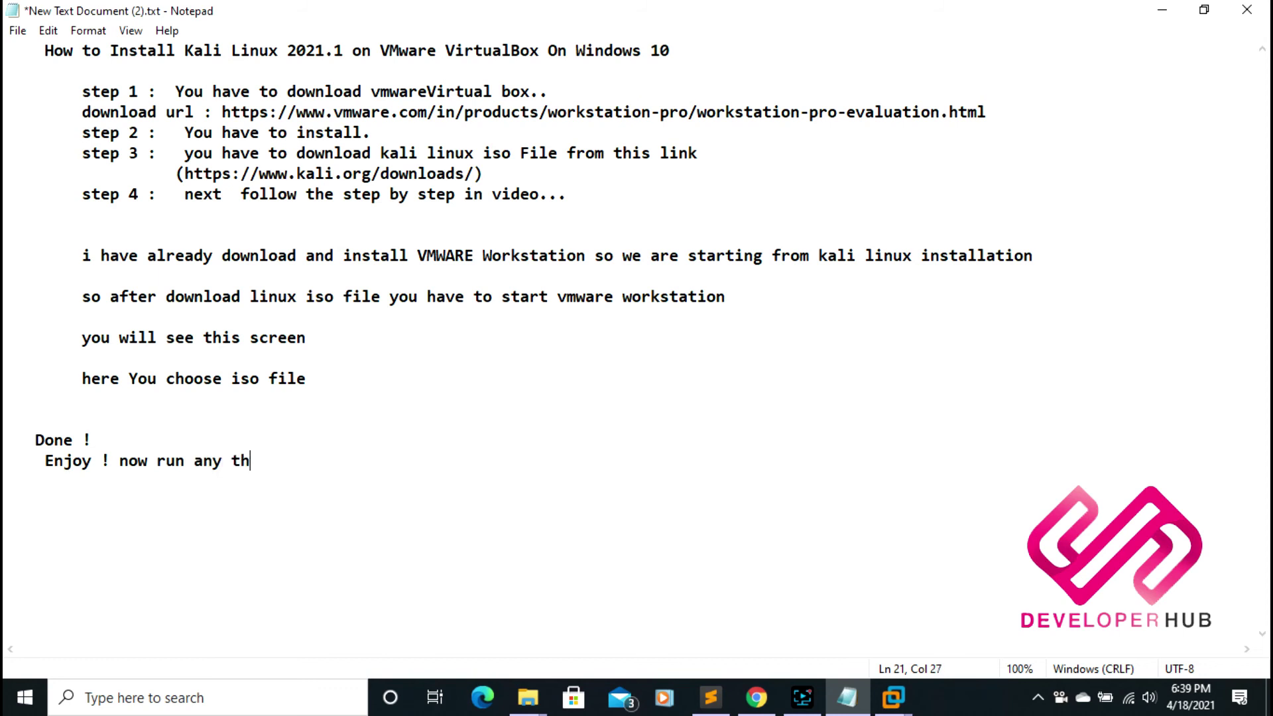
pyautogui.press('BackSpace')
pyautogui.press('BackSpace')
pyautogui.press('BackSpace')
pyautogui.press('BackSpace')
pyautogui.press('BackSpace')
pyautogui.write('aPPLication')
# - Add an indented line reading "thanks For watching !!!" below the closing message, separated by a blank line
pyautogui.press('Return')
pyautogui.press('Return')
pyautogui.press('Tab')
pyautogui.write('thn')
pyautogui.press('BackSpace')
pyautogui.write('ans')
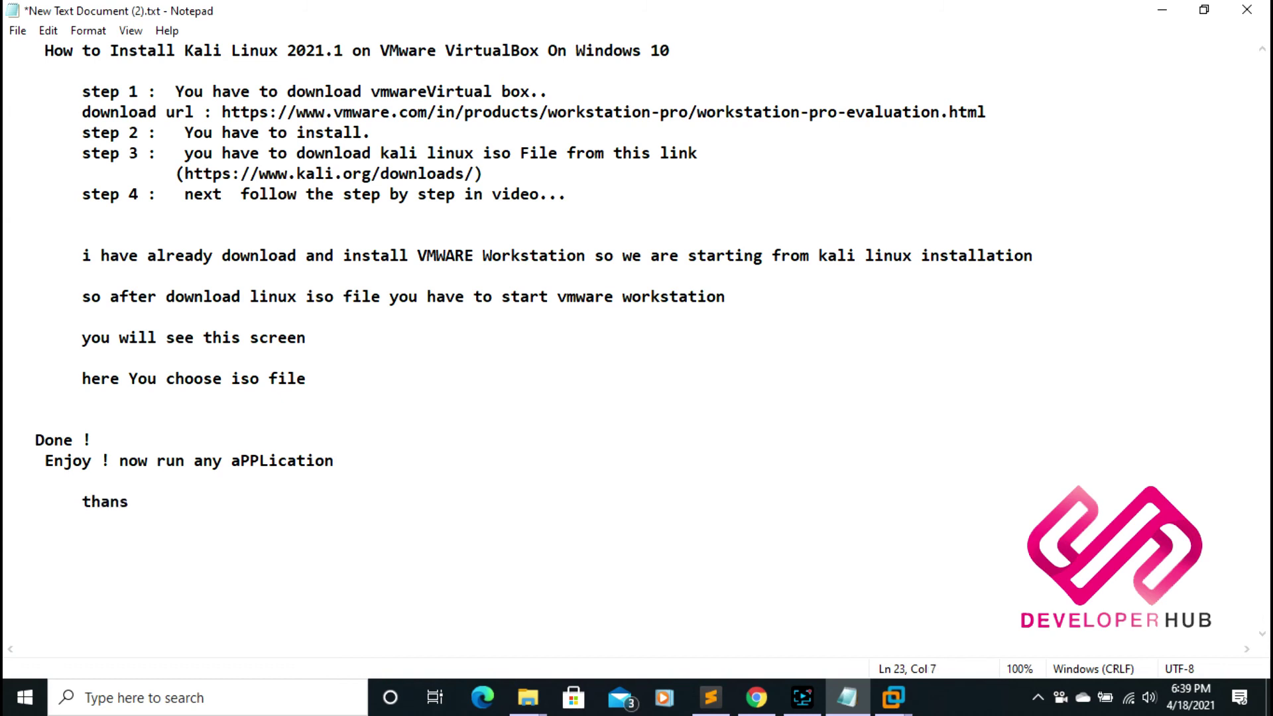
pyautogui.press('BackSpace')
pyautogui.write('ks  Fo')
pyautogui.write('r q')
pyautogui.write('atchi')
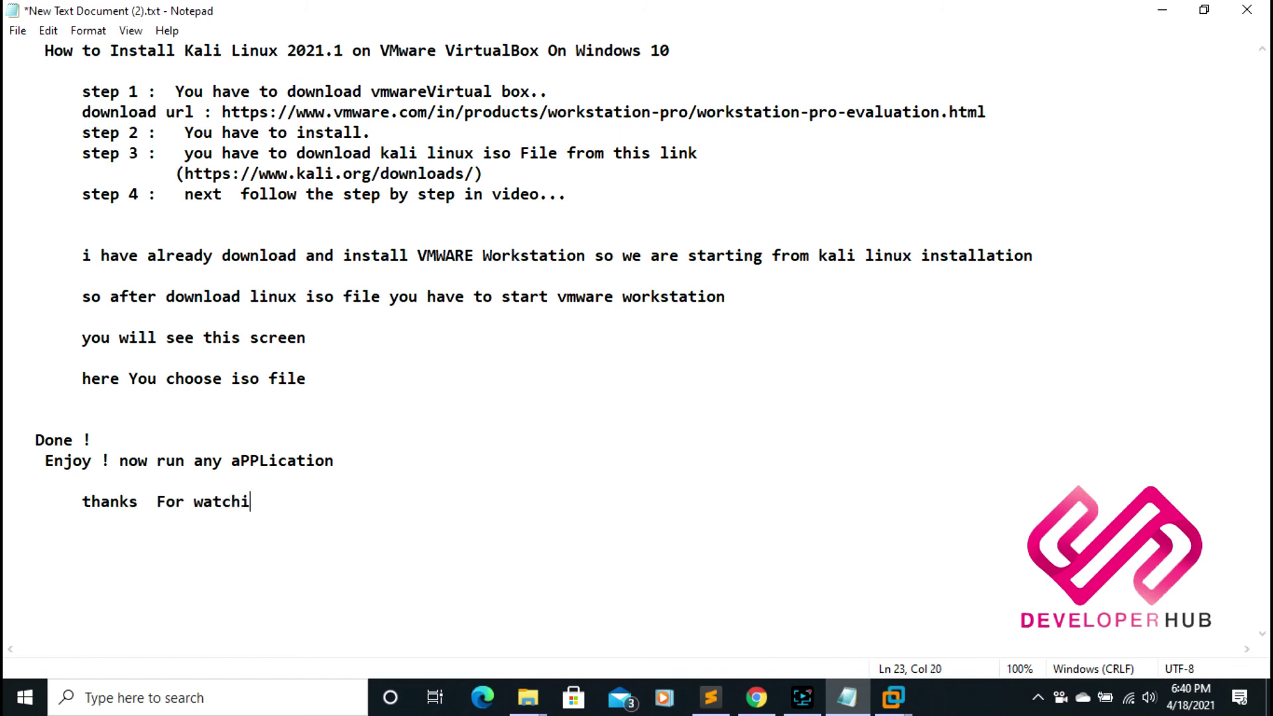
pyautogui.write('ng !!!')
# - Add a final line reading "i will share the link on description for downloading ....linux and virtual box"
pyautogui.press('Return')
pyautogui.press('Return')
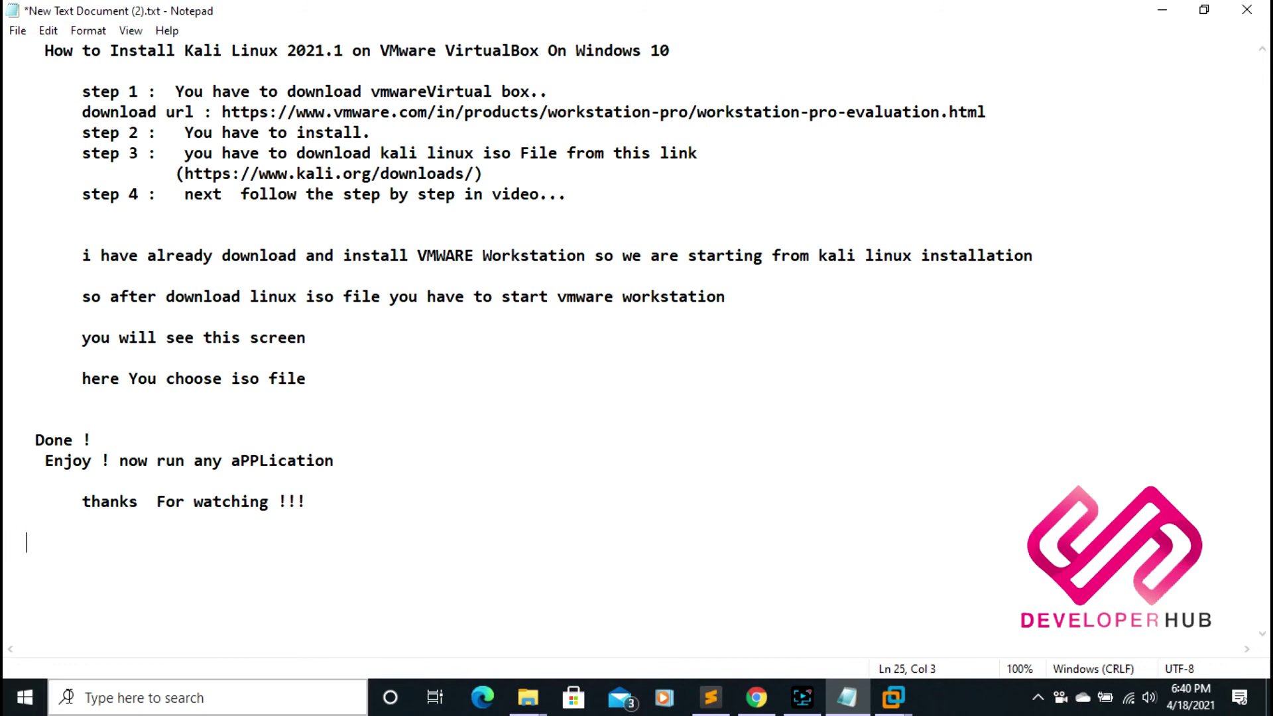
pyautogui.write('i will shar')
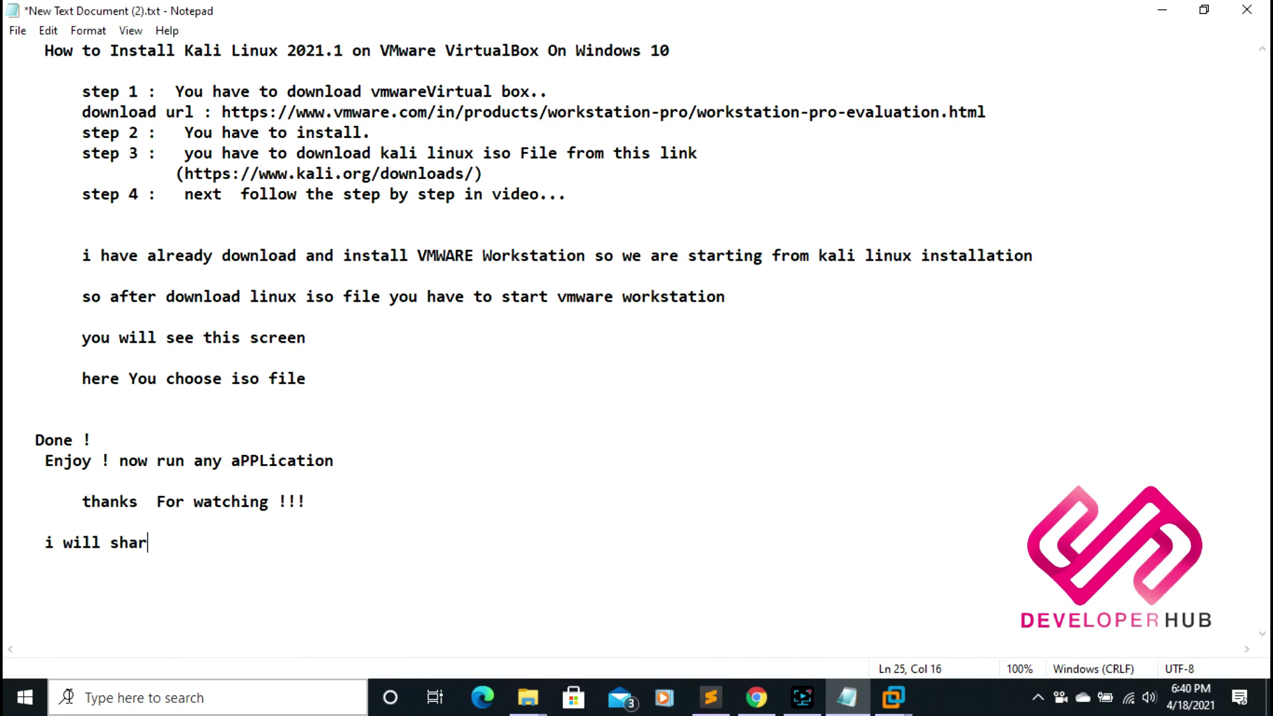
pyautogui.write('e the link on ')
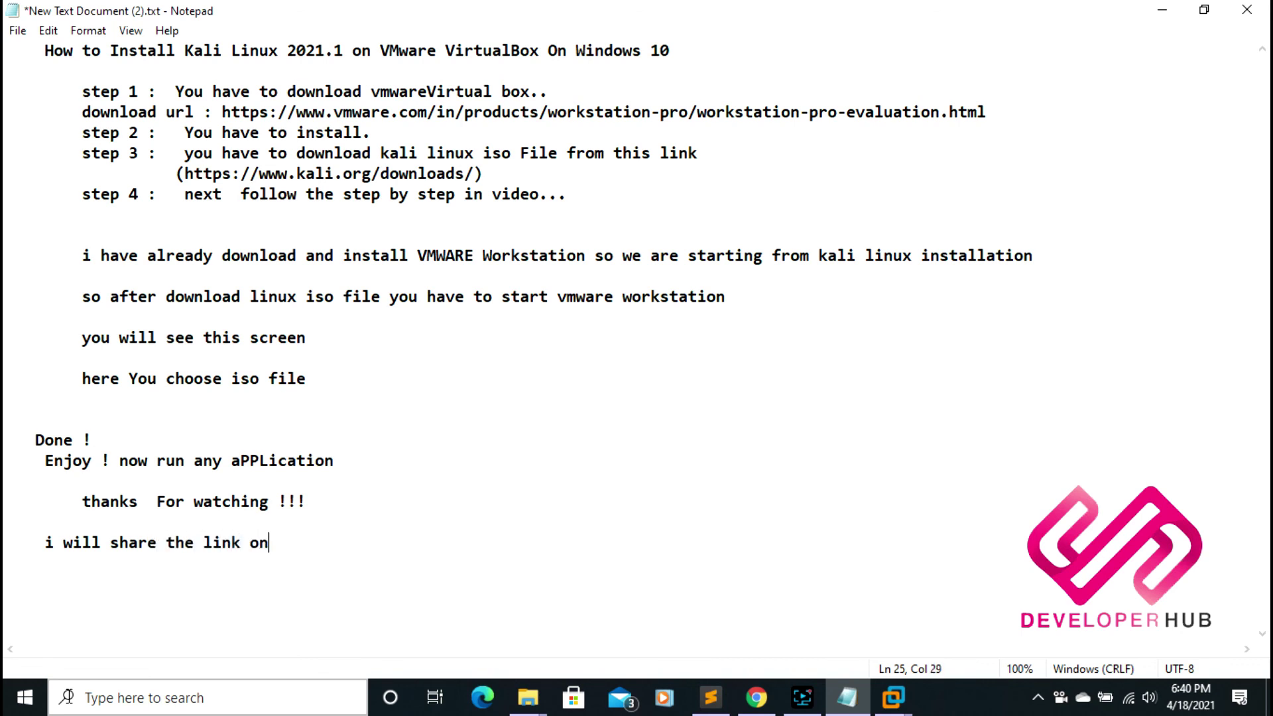
pyautogui.write('description')
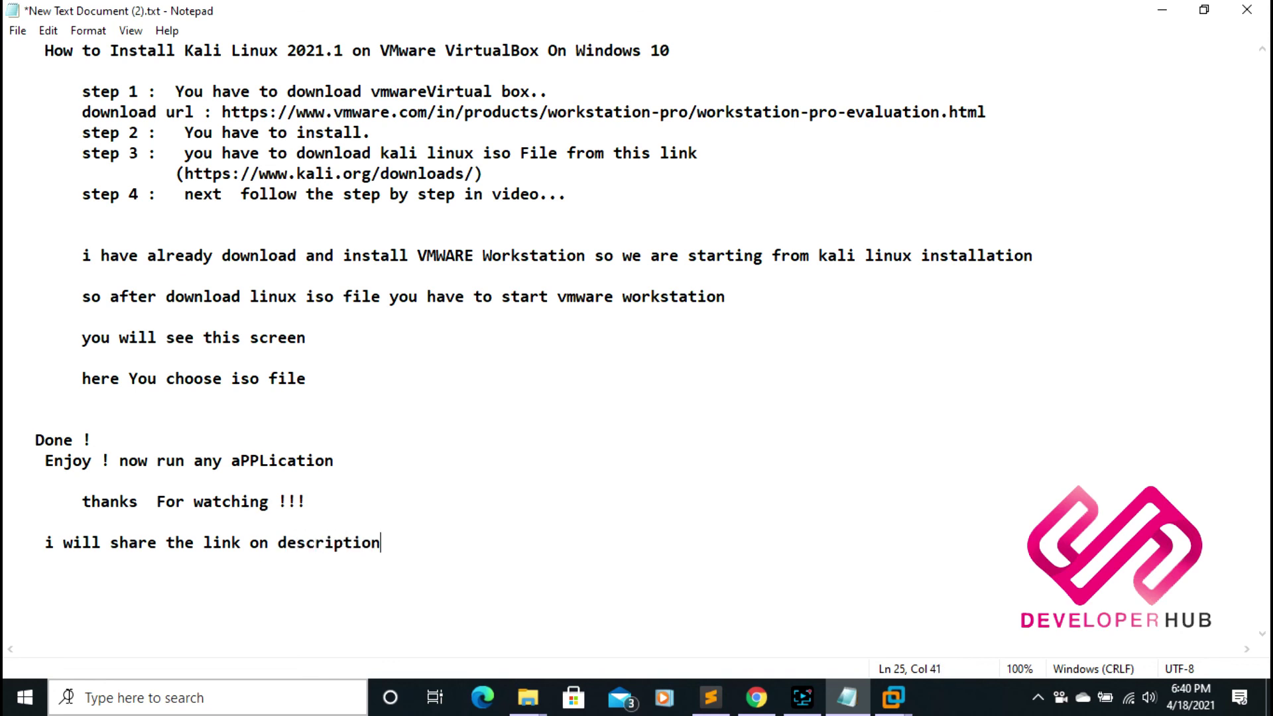
pyautogui.write(' for')
pyautogui.press('BackSpace')
pyautogui.press('BackSpace')
pyautogui.press('BackSpace')
pyautogui.write('or don')
pyautogui.press('BackSpace')
pyautogui.write('wnloading')
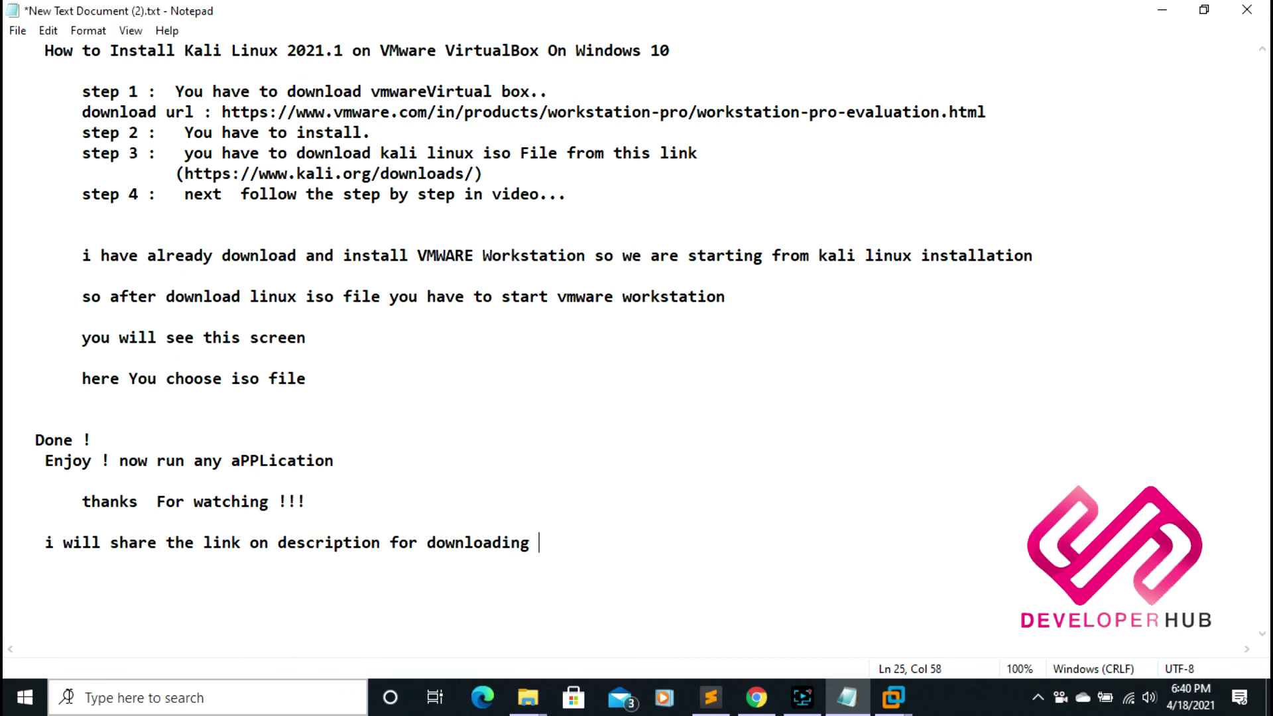
pyautogui.write(' ....linux and virtual box')
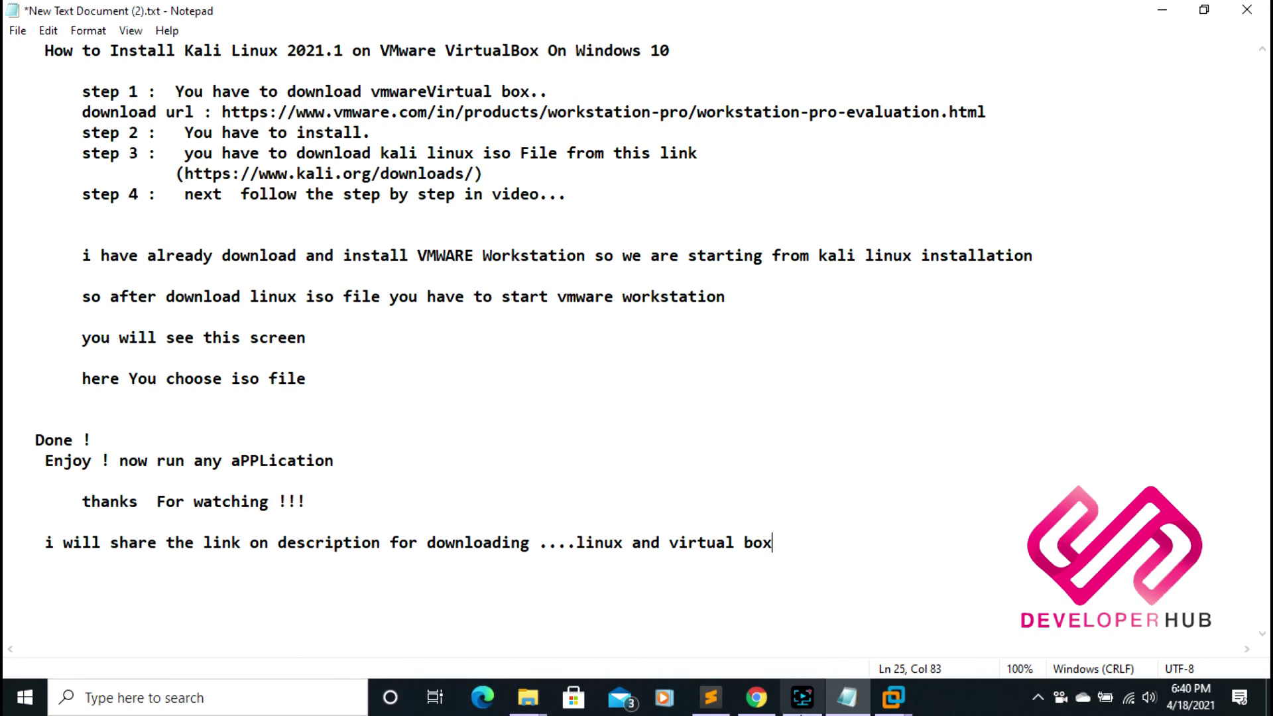
pyautogui.click(802, 696)
pyautogui.click(257, 657)
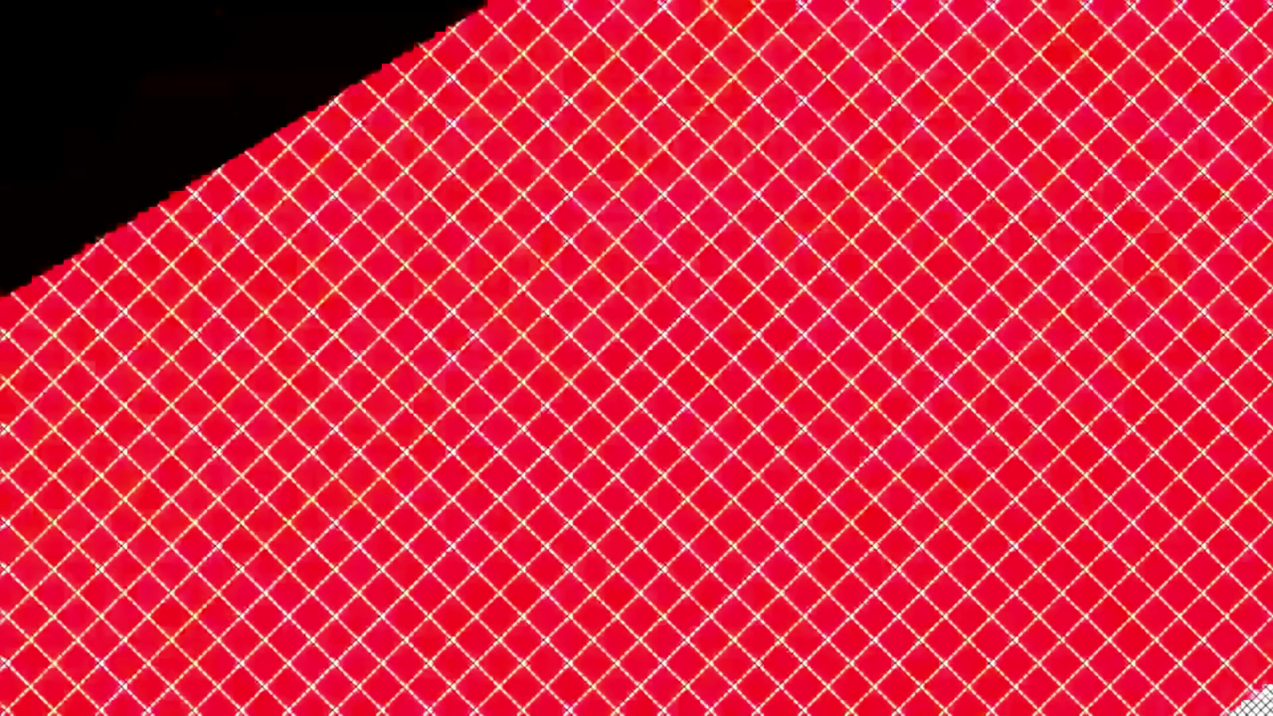